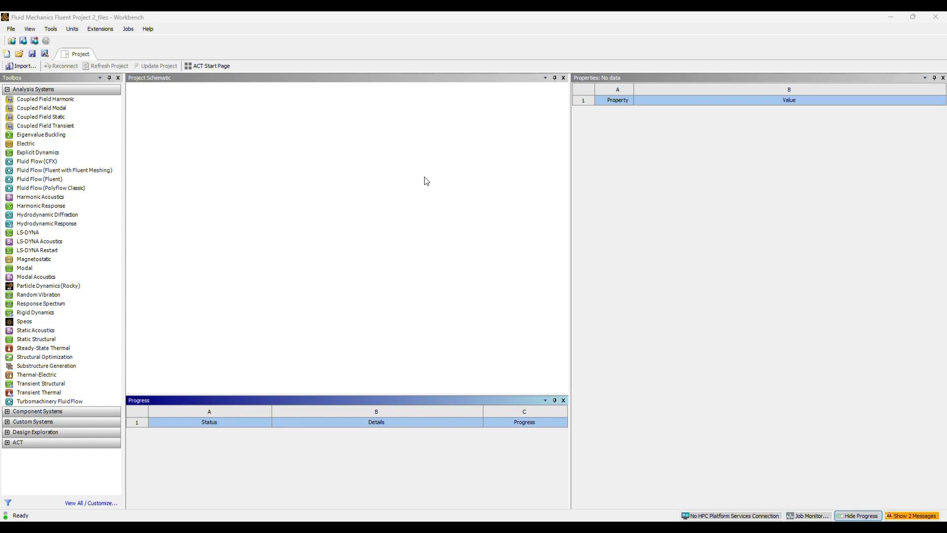
# - Add a Fluid Flow (Fluent) analysis system to the project schematic and start a new DesignModeler geometry for it
pyautogui.doubleClick(46, 181)
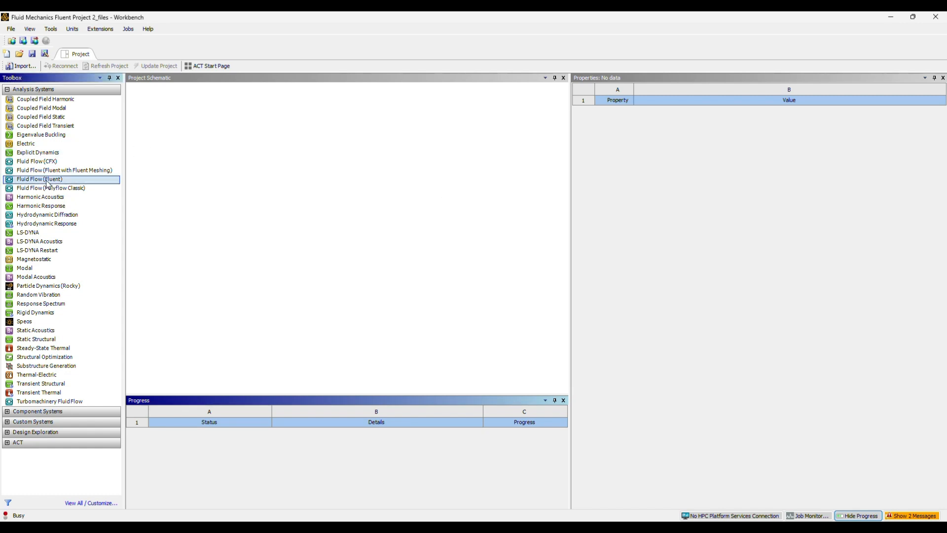
pyautogui.moveTo(48, 184); pyautogui.dragTo(187, 140)
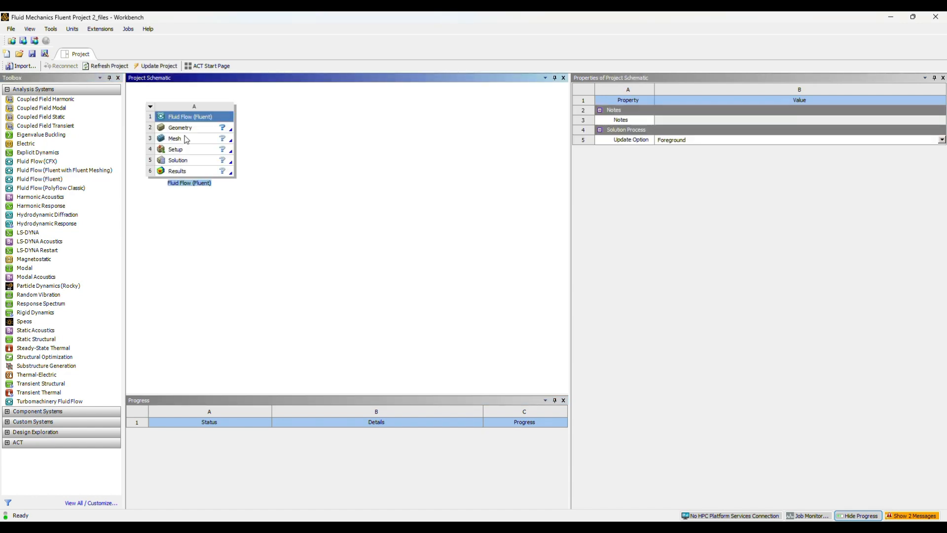
pyautogui.click(187, 128)
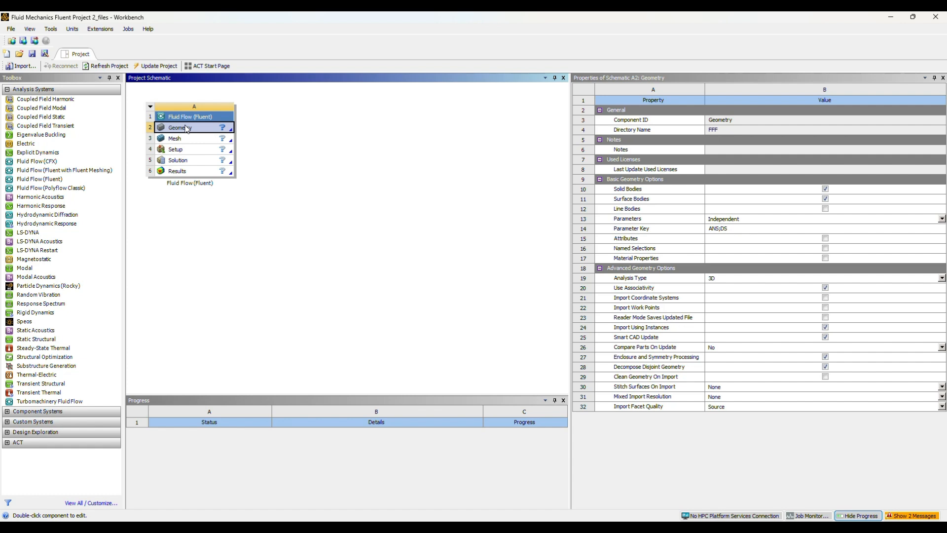
pyautogui.rightClick(187, 129)
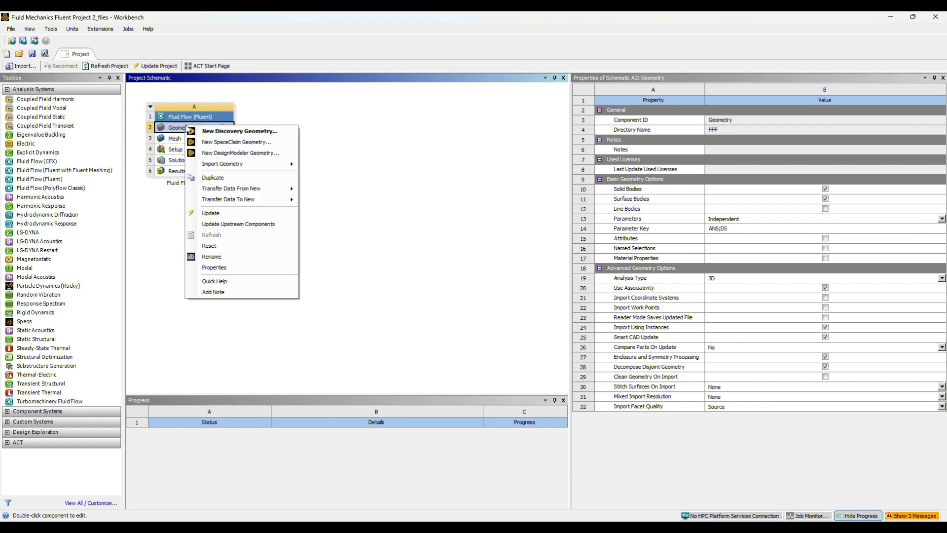
pyautogui.click(223, 153)
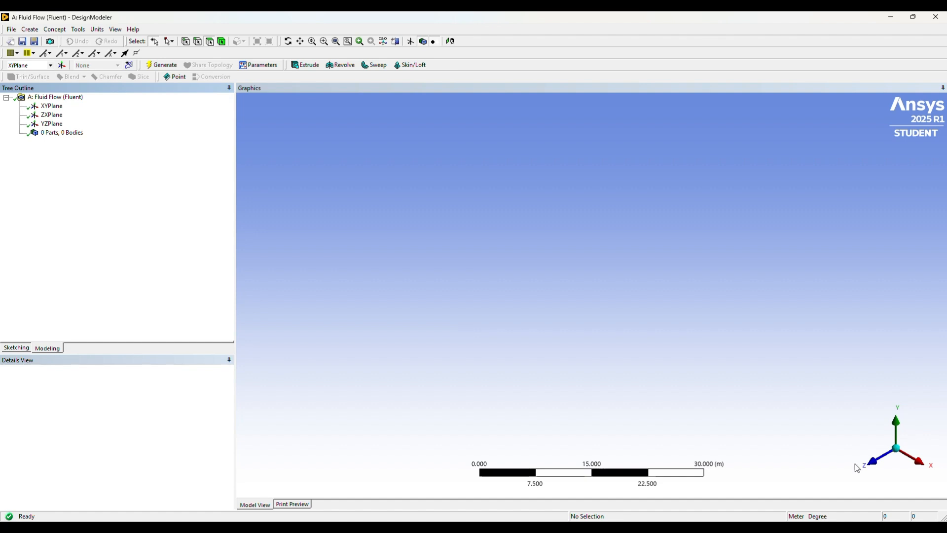
# - Set the units to centimetres and sketch a rectangle about 22.9 by 5.1 cm on the XY plane, with its lower-left corner at the origin
pyautogui.click(869, 465)
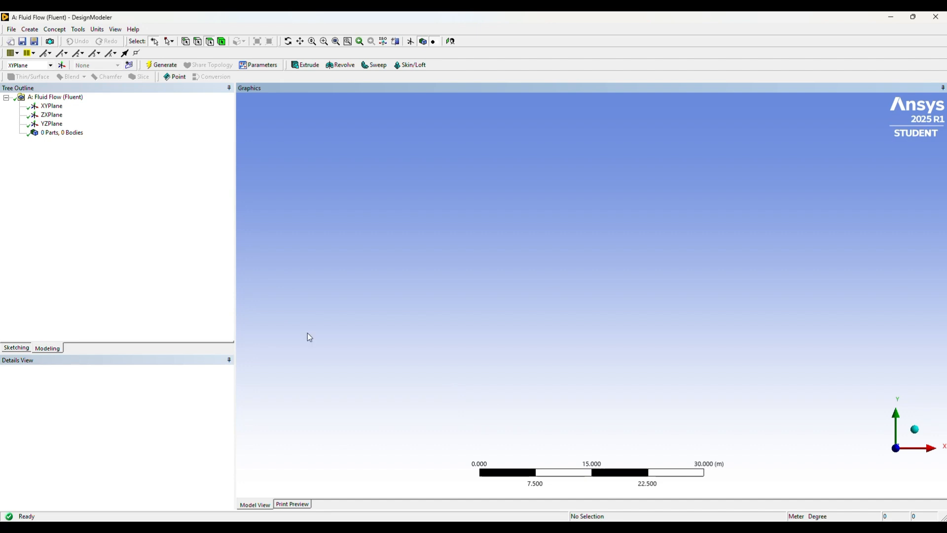
pyautogui.click(16, 348)
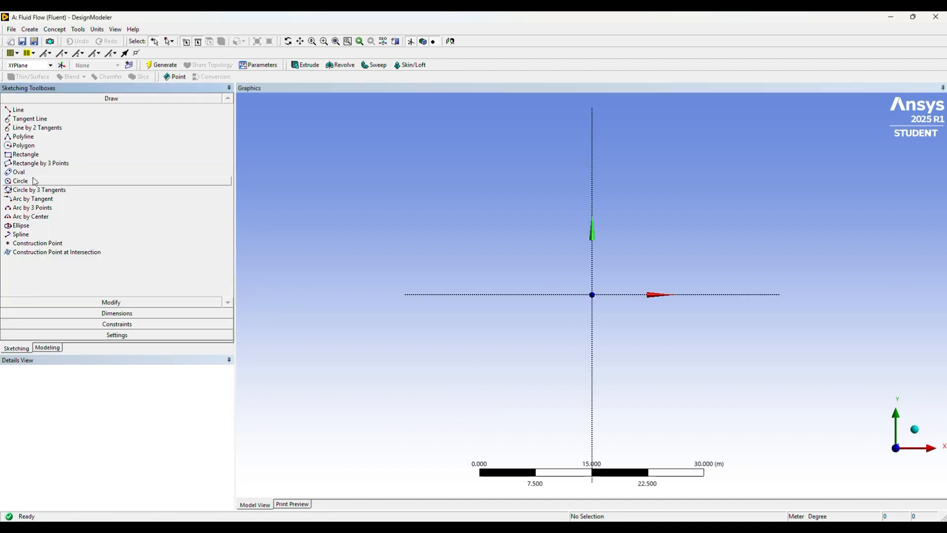
pyautogui.click(26, 155)
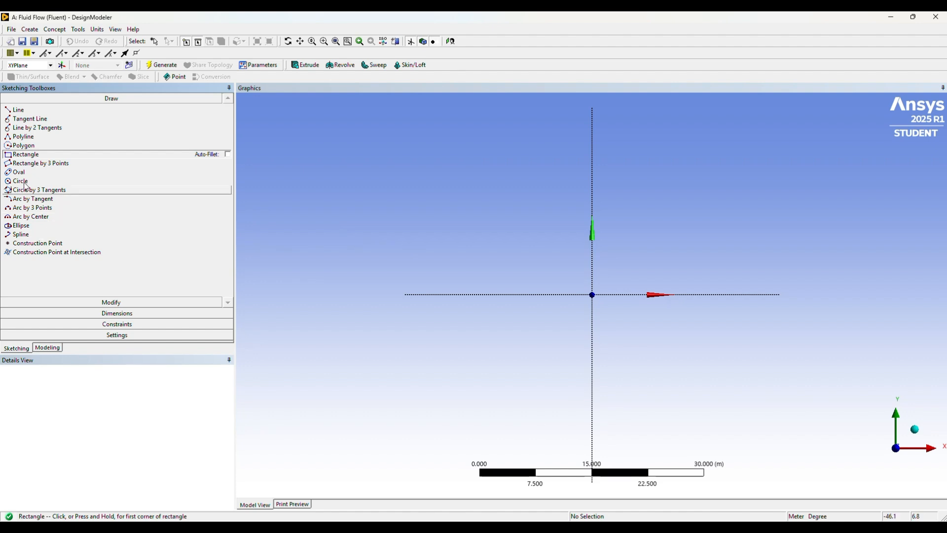
pyautogui.click(97, 30)
pyautogui.click(110, 51)
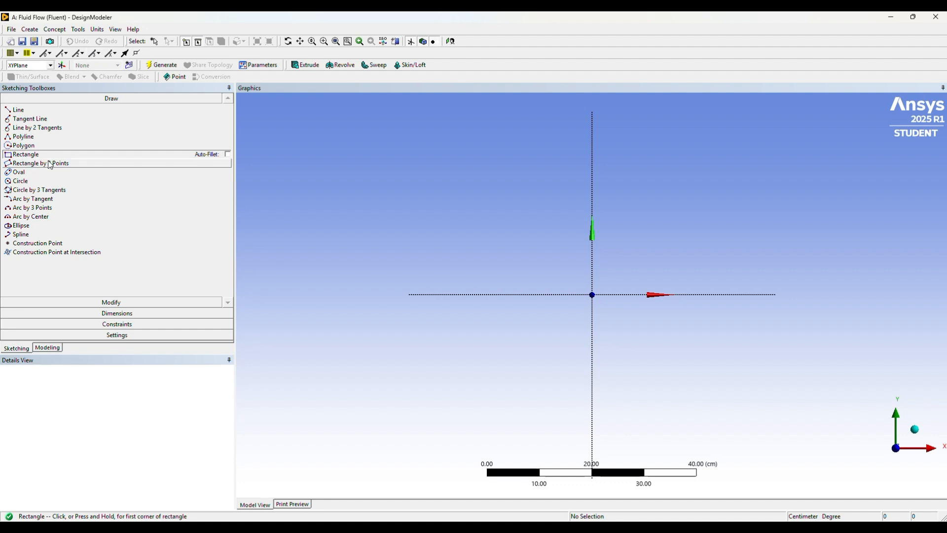
pyautogui.click(593, 295)
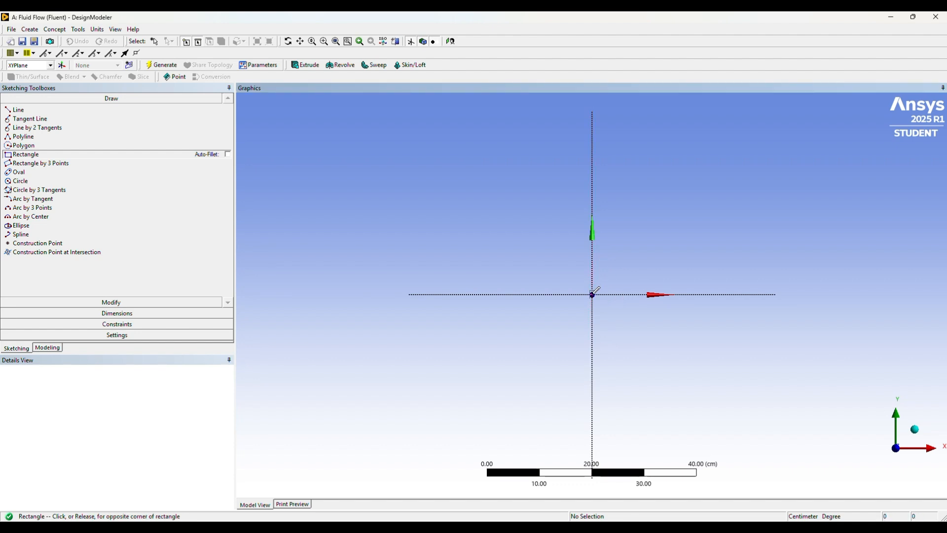
pyautogui.click(712, 267)
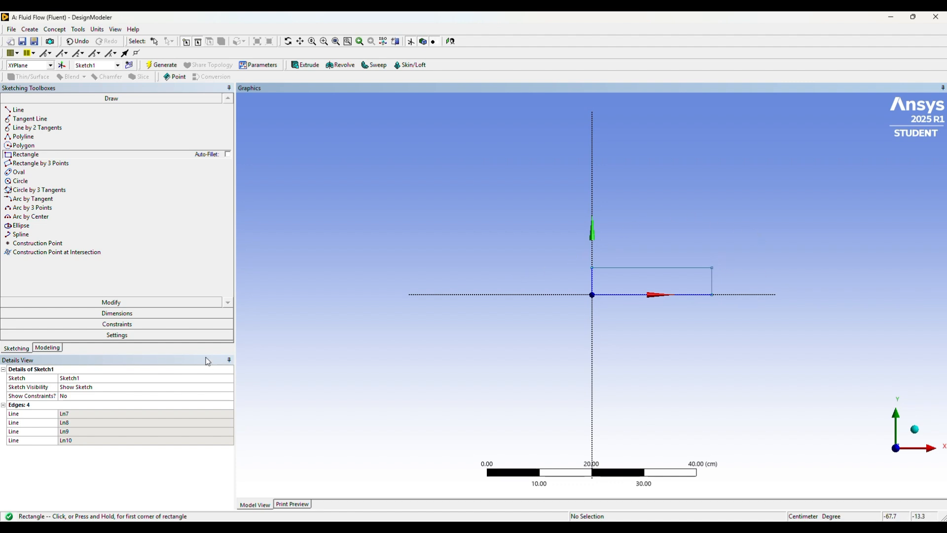
# - Dimension the rectangle's horizontal length above its upper edge and its vertical height beside its left edge
pyautogui.click(117, 313)
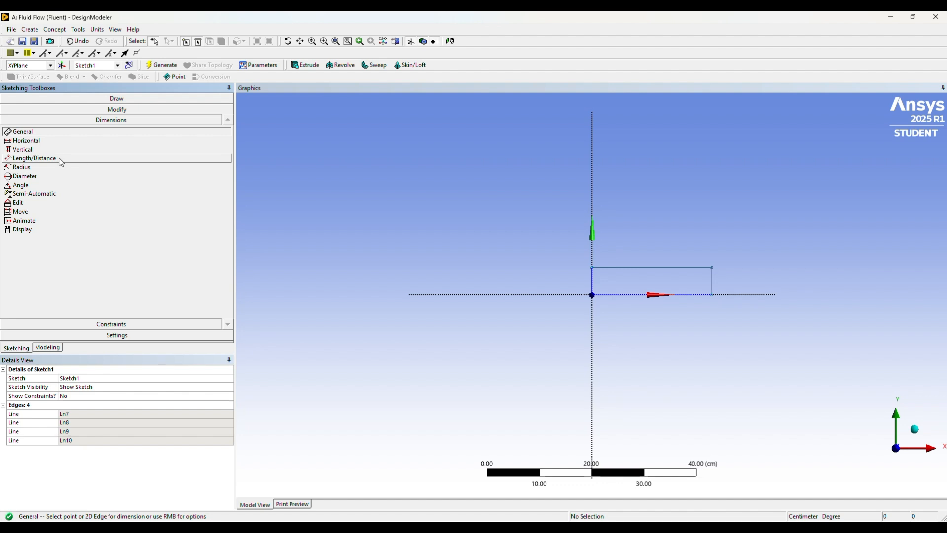
pyautogui.click(661, 267)
pyautogui.click(650, 256)
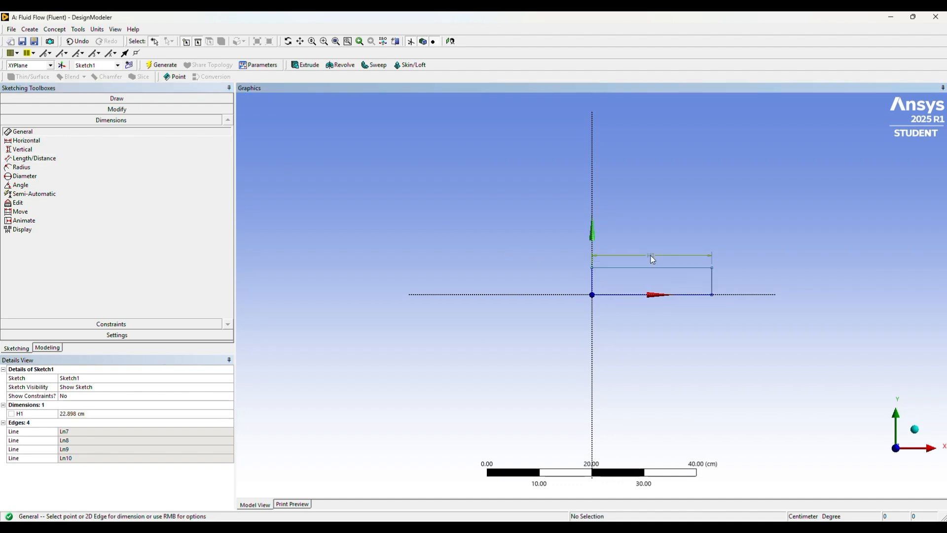
pyautogui.click(592, 282)
pyautogui.click(580, 287)
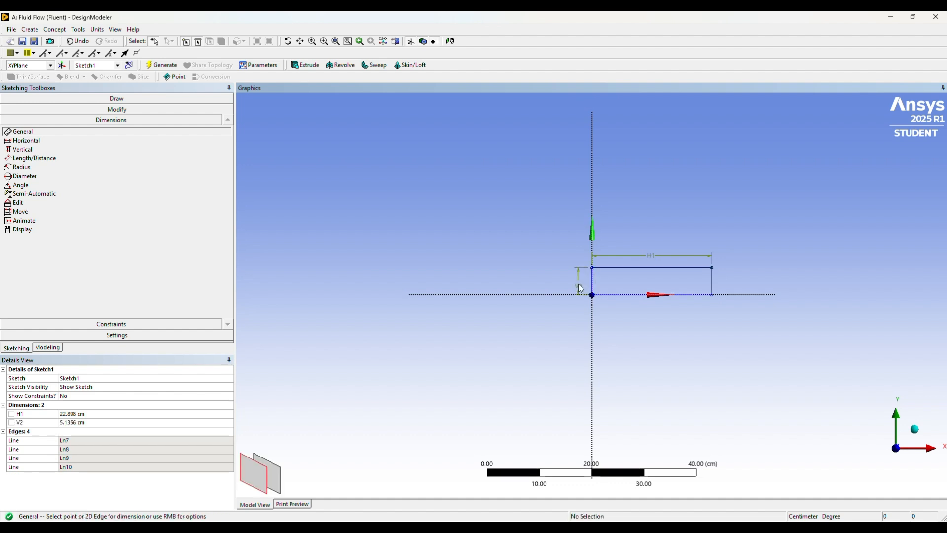
# - Set the rectangle's horizontal dimension to 100 cm and its vertical dimension to 10 cm
pyautogui.click(86, 413)
pyautogui.doubleClick(87, 413)
pyautogui.write('100')
pyautogui.press('Return')
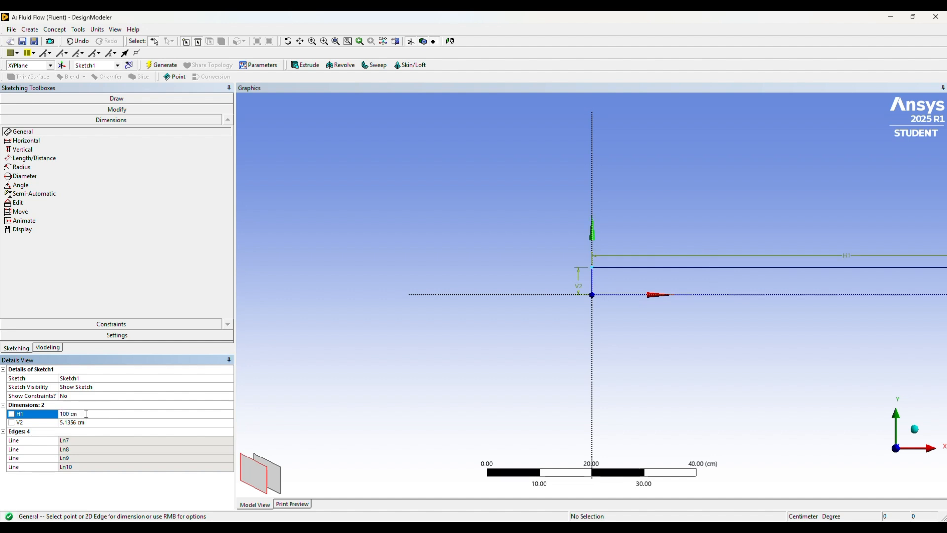
pyautogui.click(84, 423)
pyautogui.write('10')
pyautogui.press('Return')
pyautogui.scroll(-5, 519, 345)
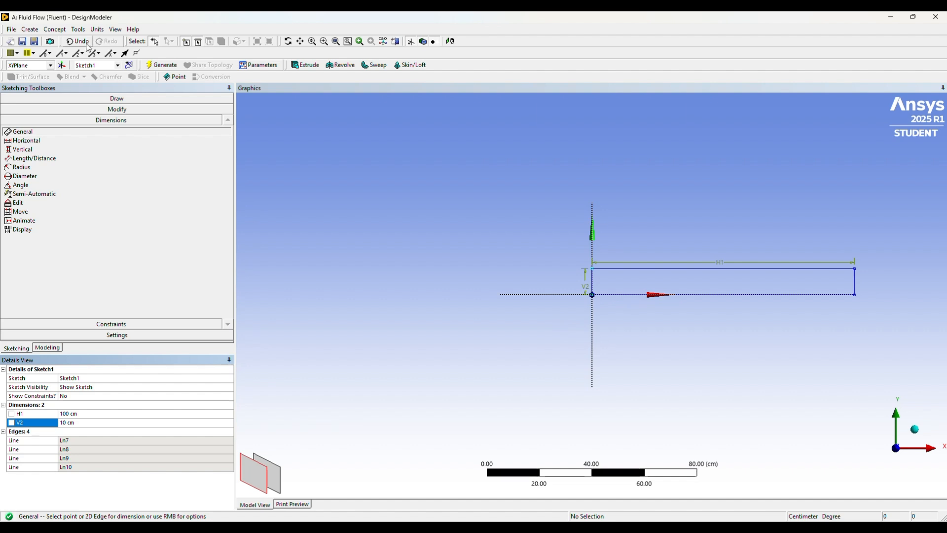
# - Generate a surface from the sketch, using all four box-selected rectangle edges as the base objects
pyautogui.click(55, 30)
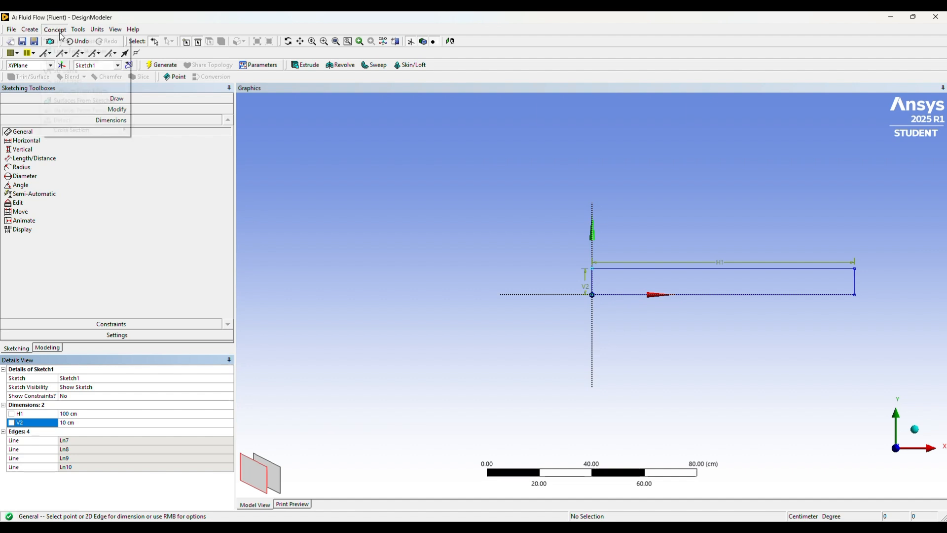
pyautogui.click(68, 101)
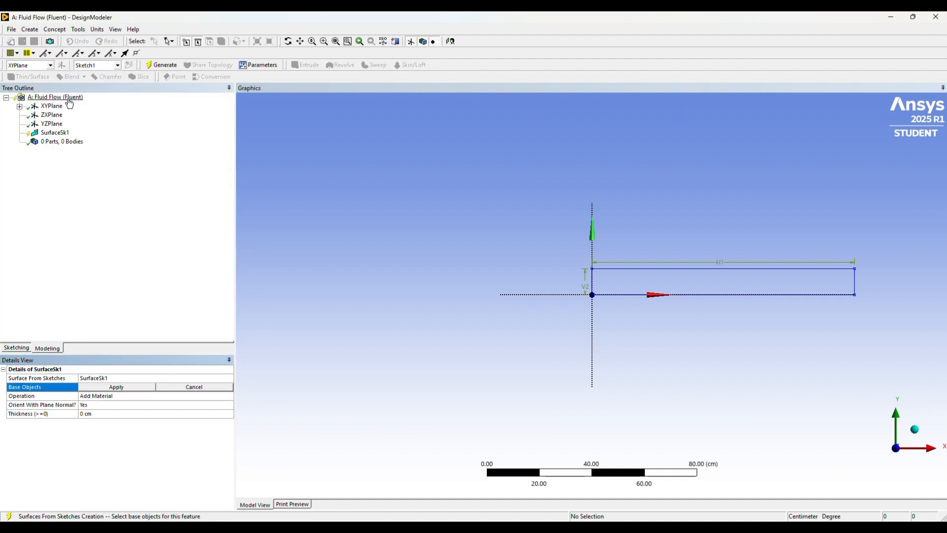
pyautogui.click(169, 41)
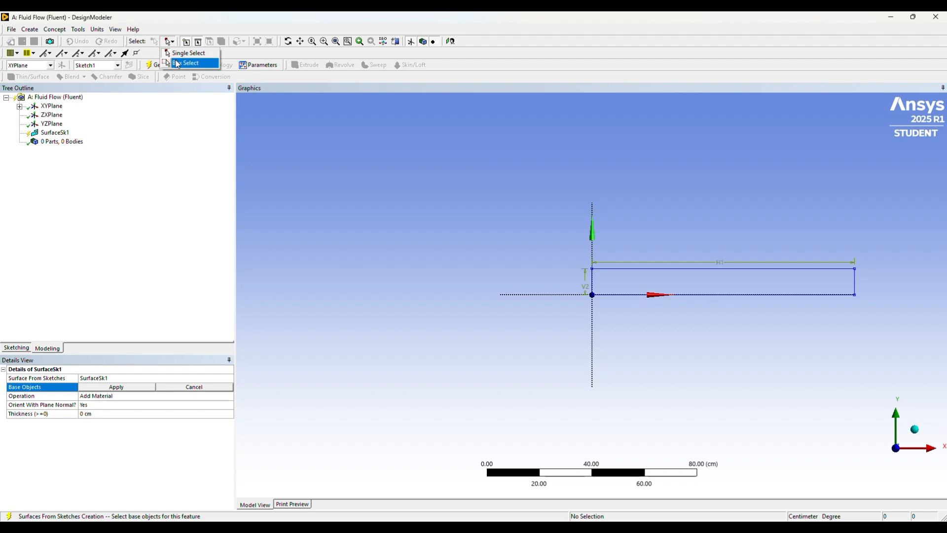
pyautogui.click(178, 64)
pyautogui.moveTo(572, 241)
pyautogui.mouseDown()
pyautogui.moveTo(834, 352)
pyautogui.moveTo(871, 339)
pyautogui.mouseUp()
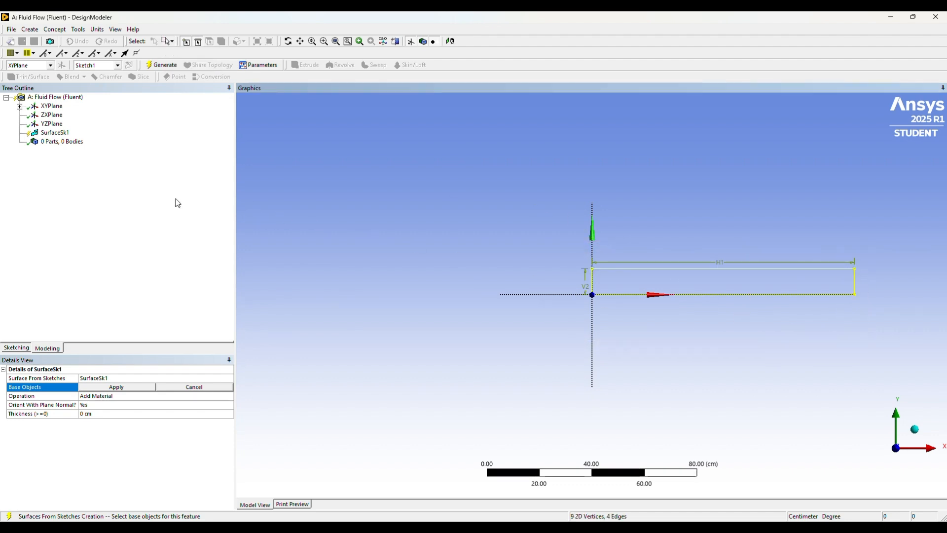
pyautogui.click(164, 66)
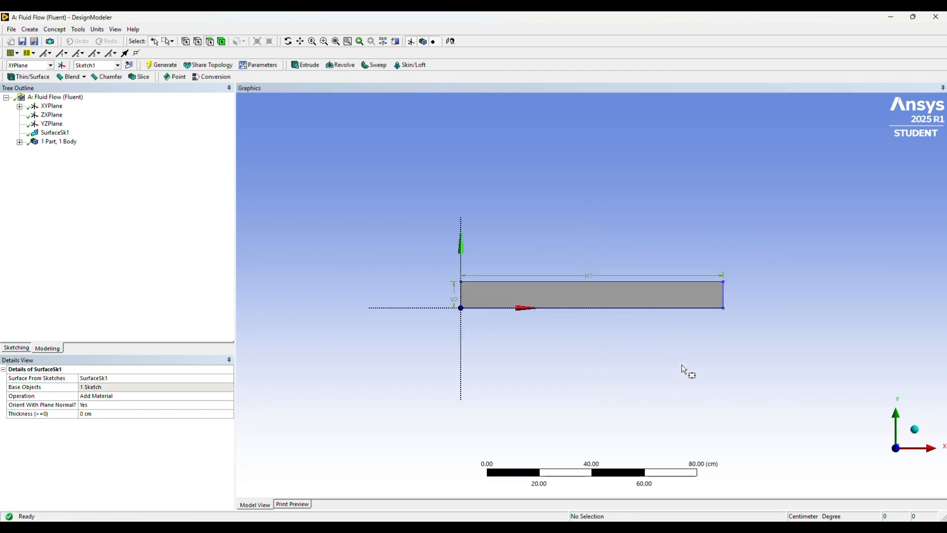
# - Switch back to the Workbench project and open the Fluent system's Mesh component in Ansys Meshing
pyautogui.click(629, 527)
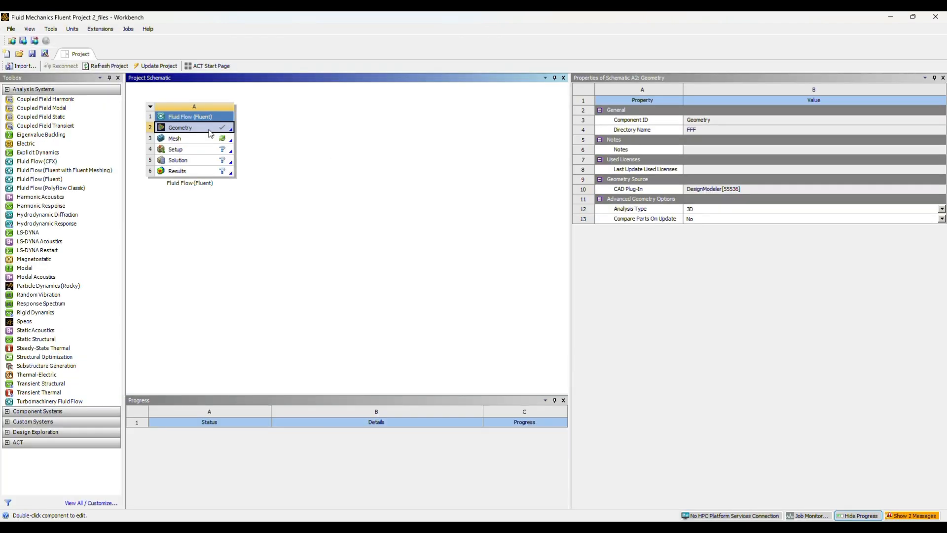
pyautogui.click(196, 142)
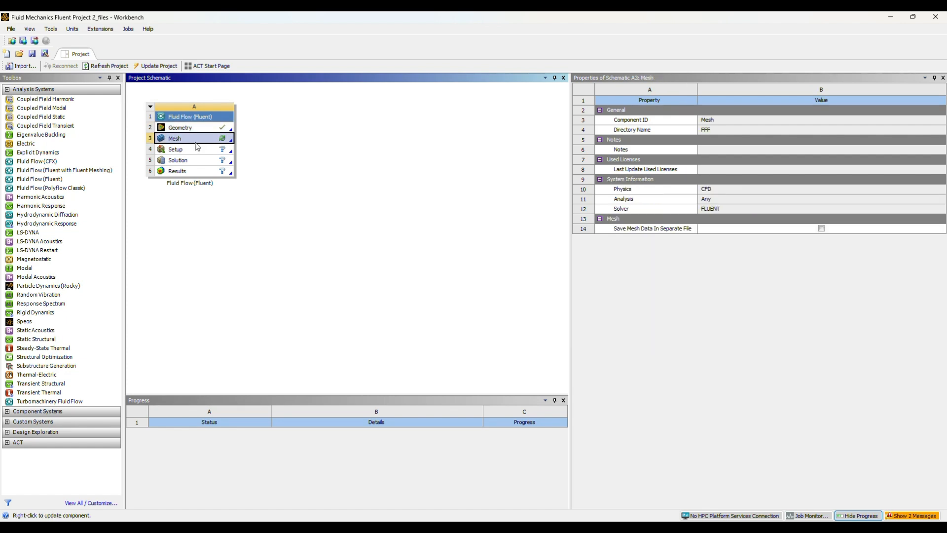
pyautogui.doubleClick(197, 142)
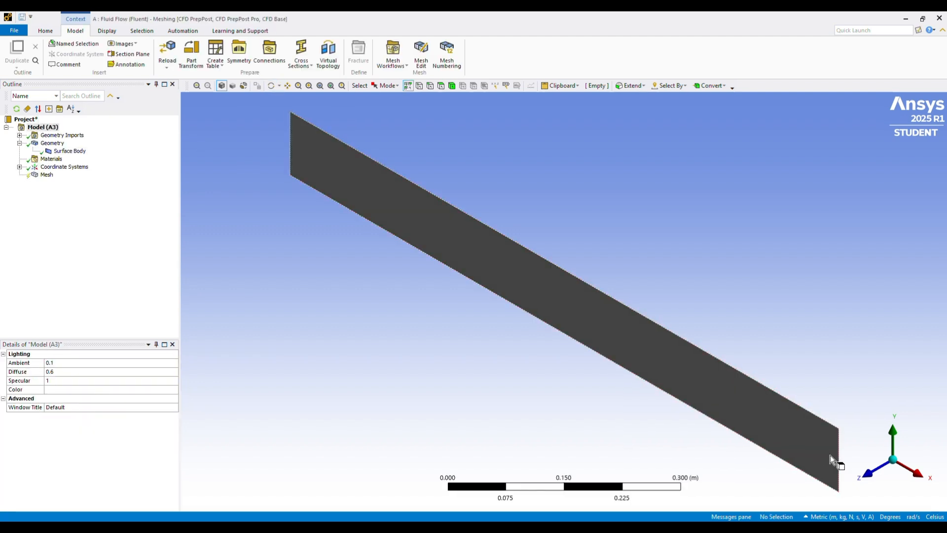
# - Create a named selection called "Far field" from the long upper edge of the surface body
pyautogui.click(868, 476)
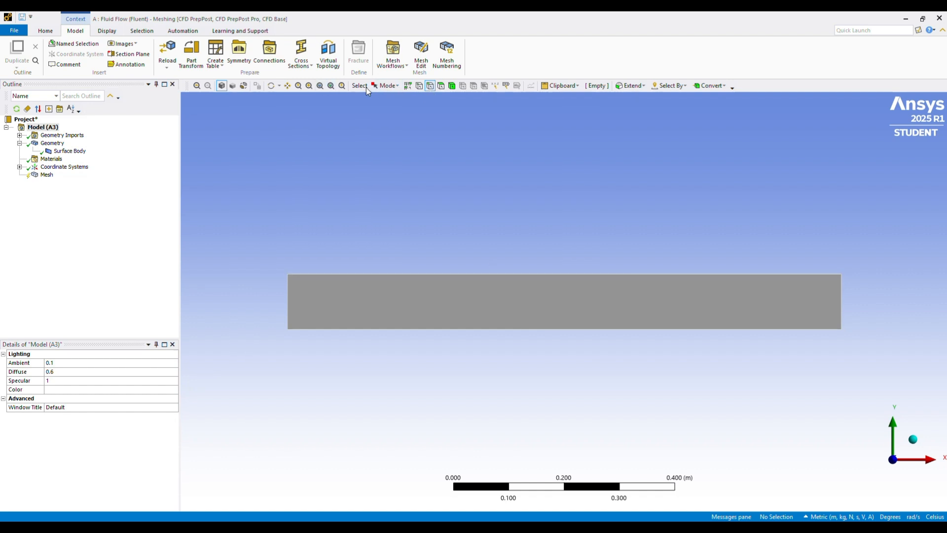
pyautogui.click(505, 273)
pyautogui.rightClick(504, 274)
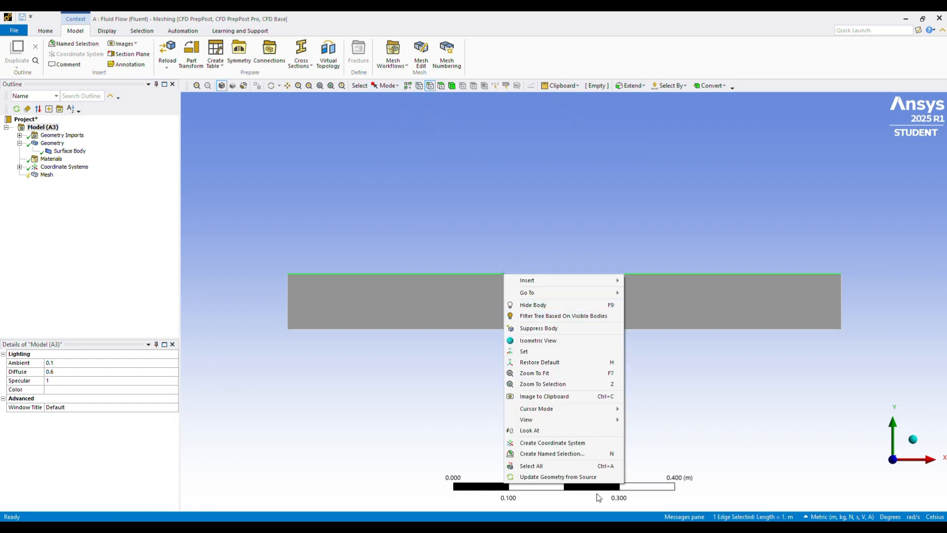
pyautogui.click(560, 453)
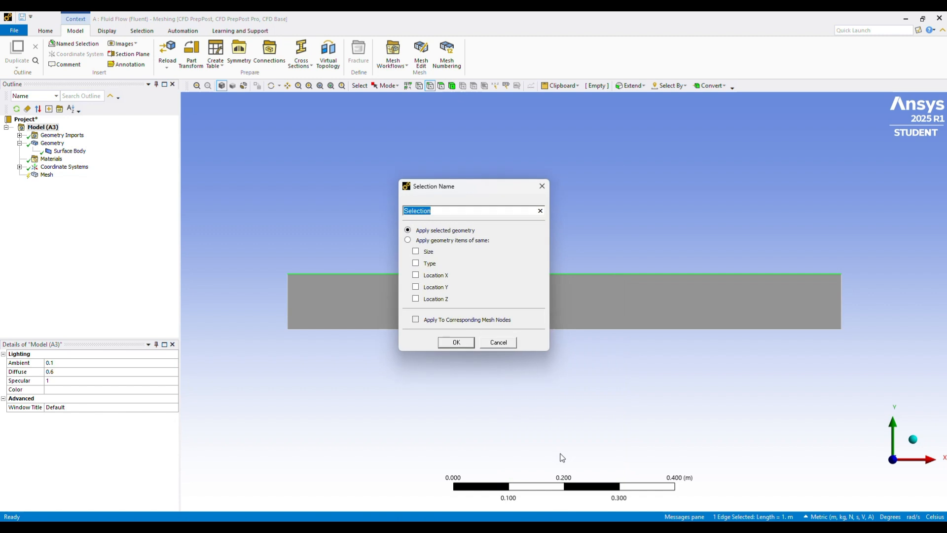
pyautogui.write('Far fiwe')
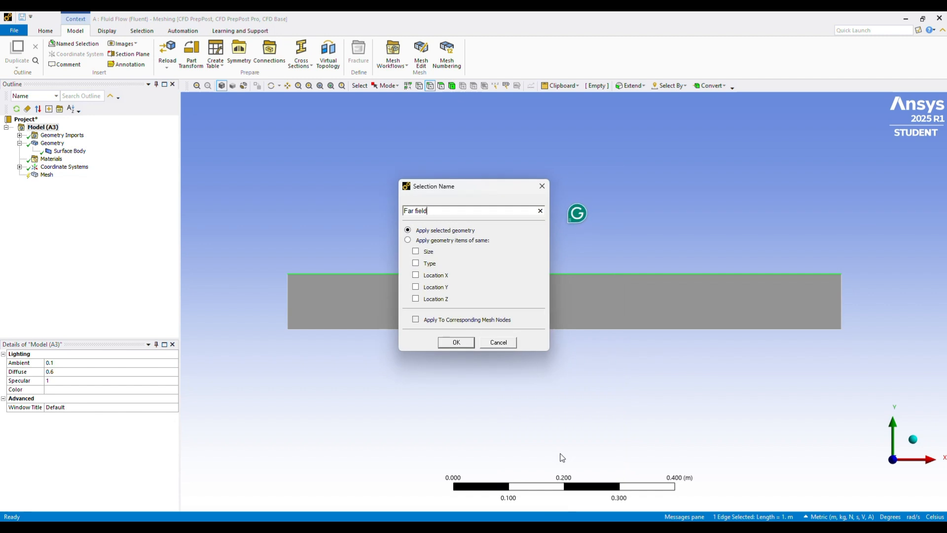
pyautogui.press('Return')
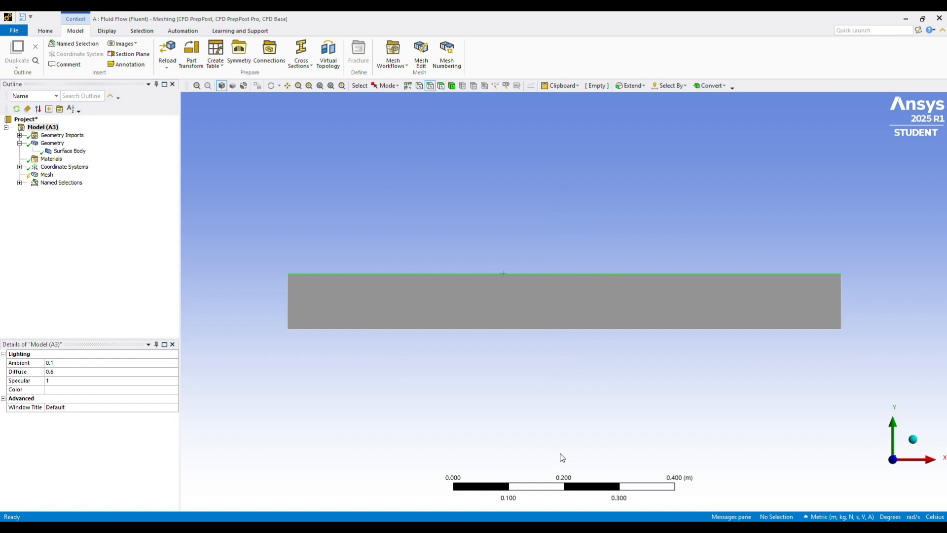
# - Create a named selection called "Plate" from the long lower edge of the surface body
pyautogui.click(525, 329)
pyautogui.rightClick(526, 329)
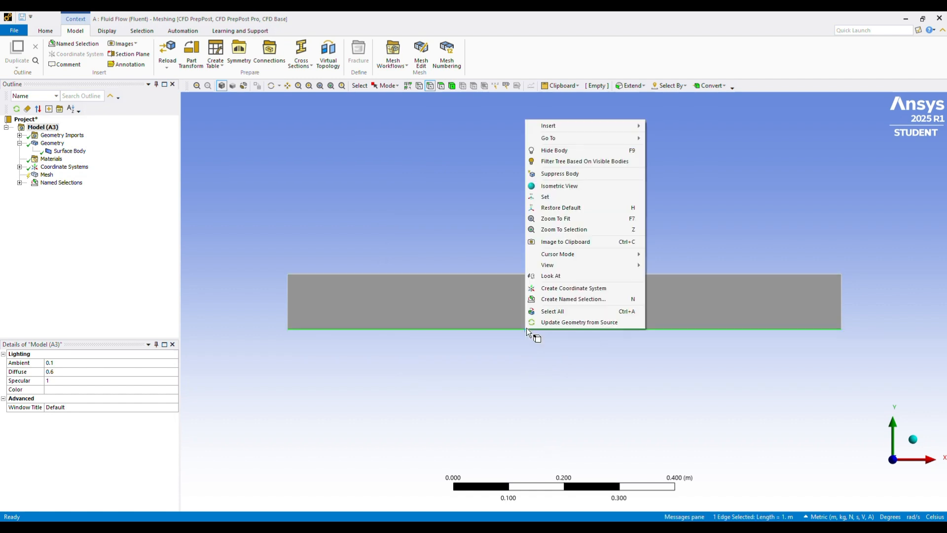
pyautogui.click(572, 299)
pyautogui.write('PLat')
pyautogui.press('BackSpace')
pyautogui.press('BackSpace')
pyautogui.press('BackSpace')
pyautogui.write('late')
pyautogui.press('Return')
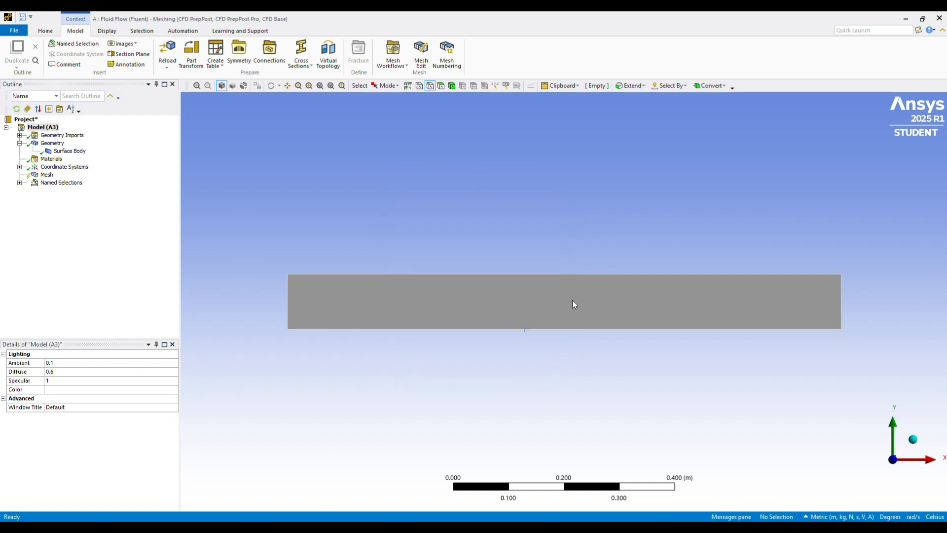
# - Create a named selection called "Inlet" from the short left edge of the surface body
pyautogui.click(289, 302)
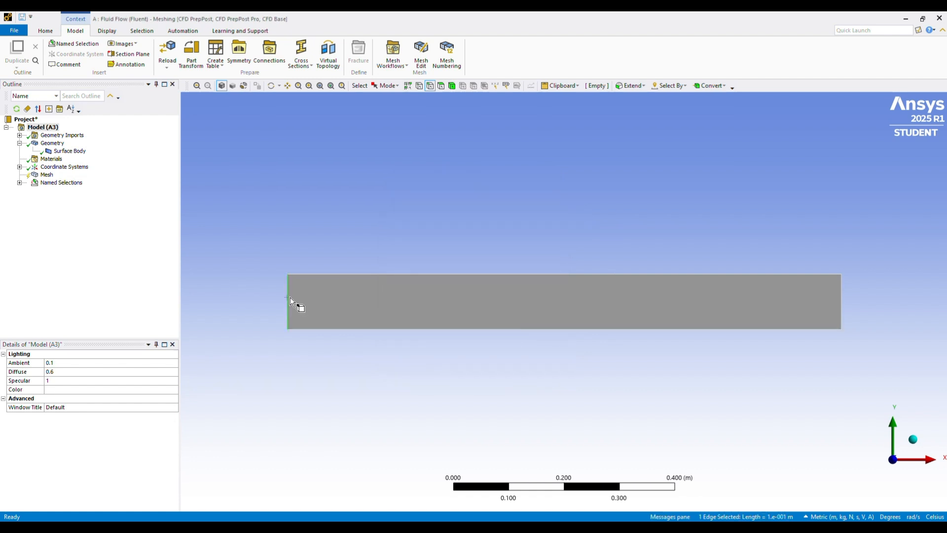
pyautogui.rightClick(288, 298)
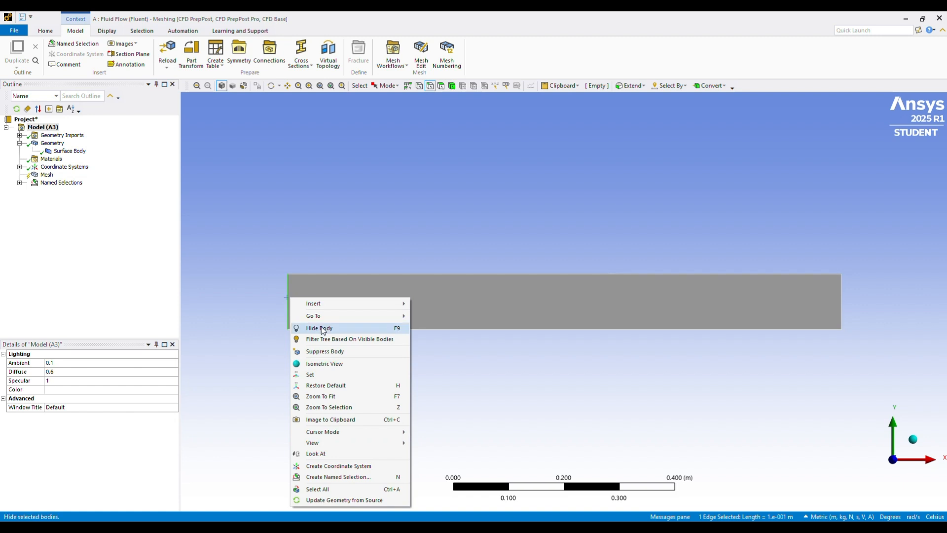
pyautogui.click(341, 476)
pyautogui.write('Inlet')
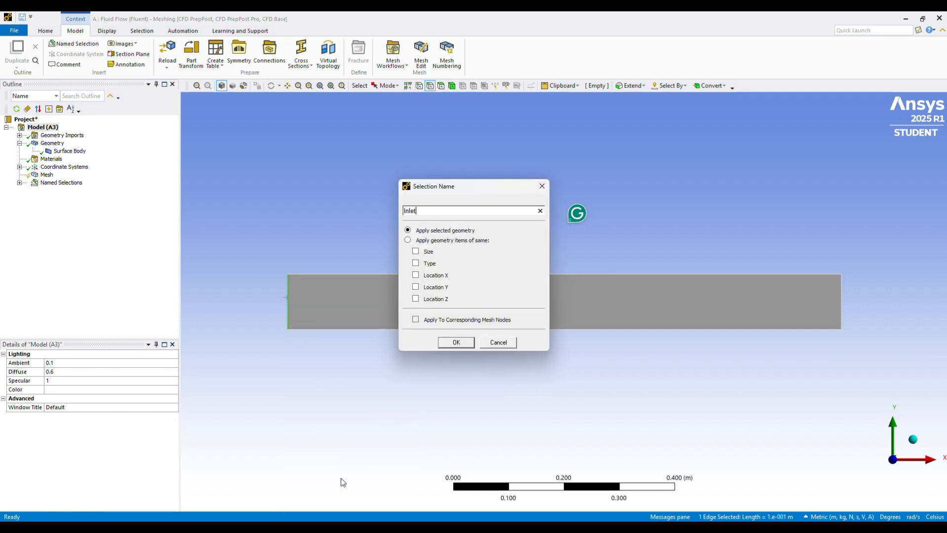
pyautogui.press('Return')
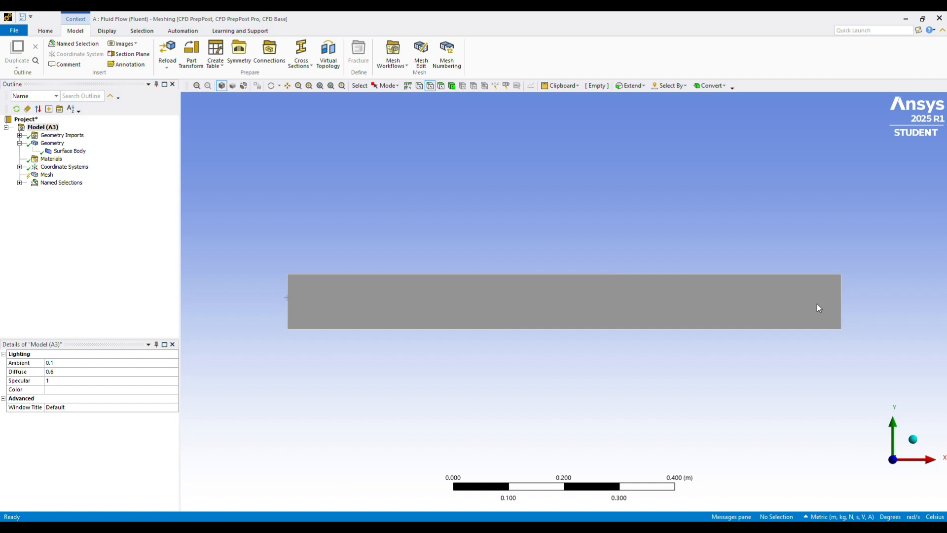
# - Create a named selection called "Outler" from the short right edge of the surface body
pyautogui.click(844, 305)
pyautogui.rightClick(839, 303)
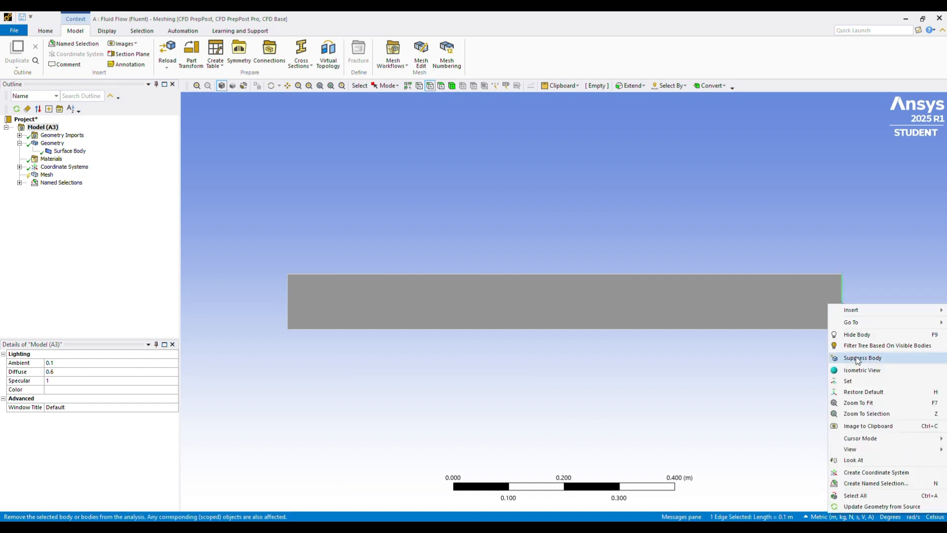
pyautogui.click(868, 483)
pyautogui.write('O')
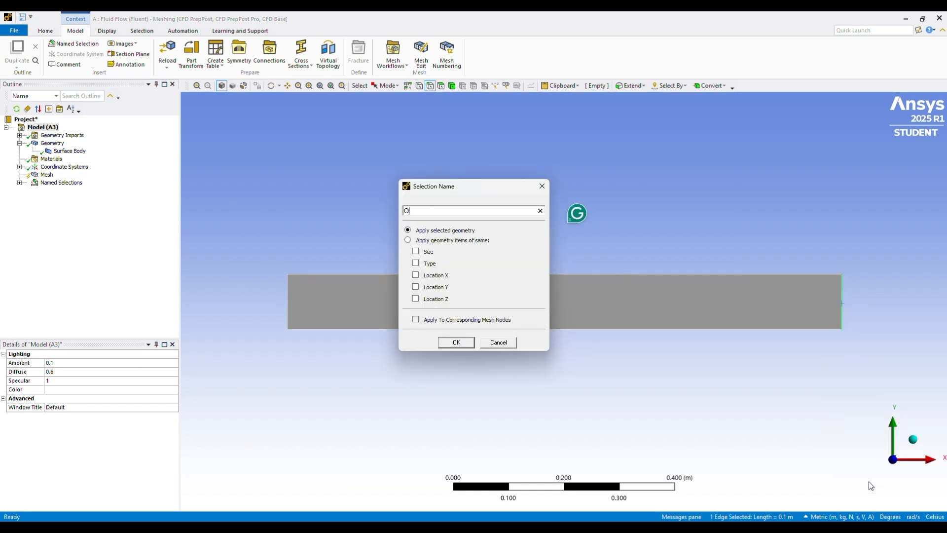
pyautogui.write('utlet')
pyautogui.press('Return')
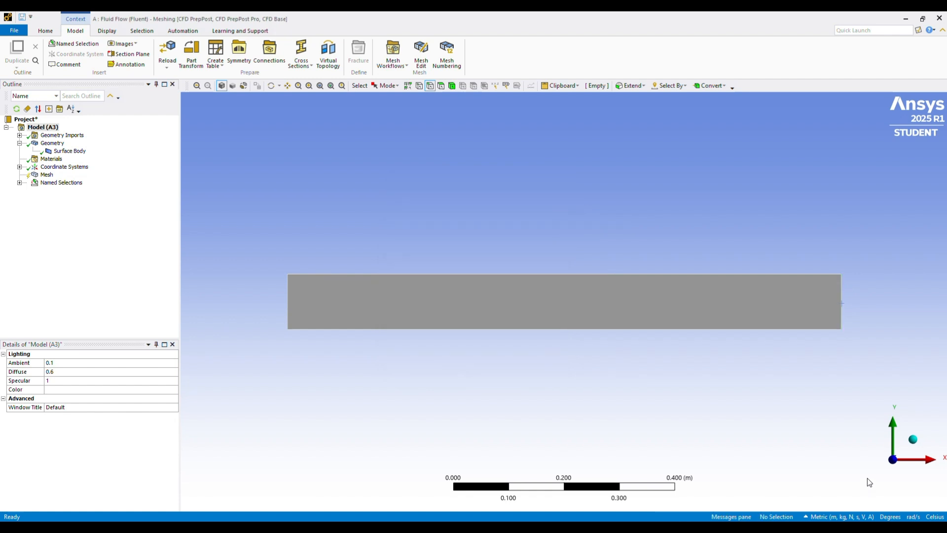
# - Rename the named selection on the short right edge as "Outlet"
pyautogui.click(19, 183)
pyautogui.click(56, 216)
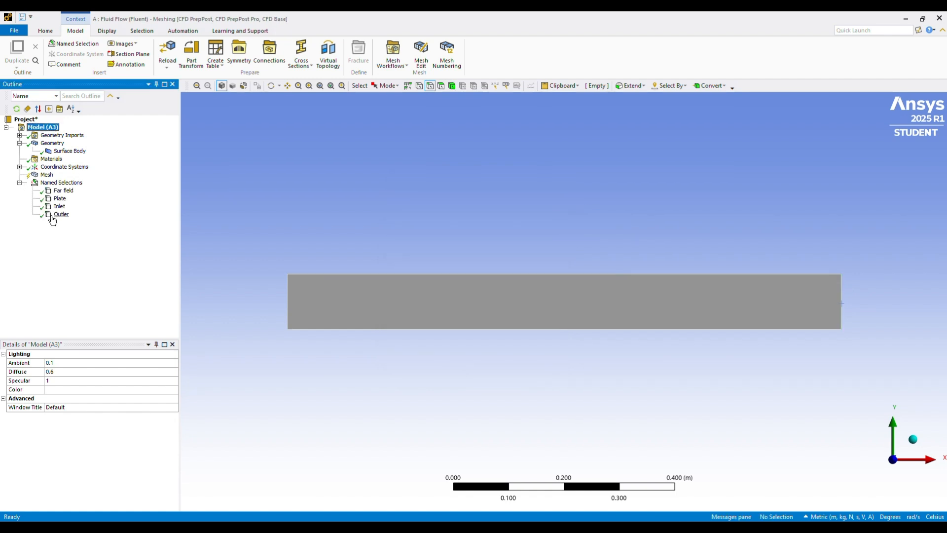
pyautogui.rightClick(56, 216)
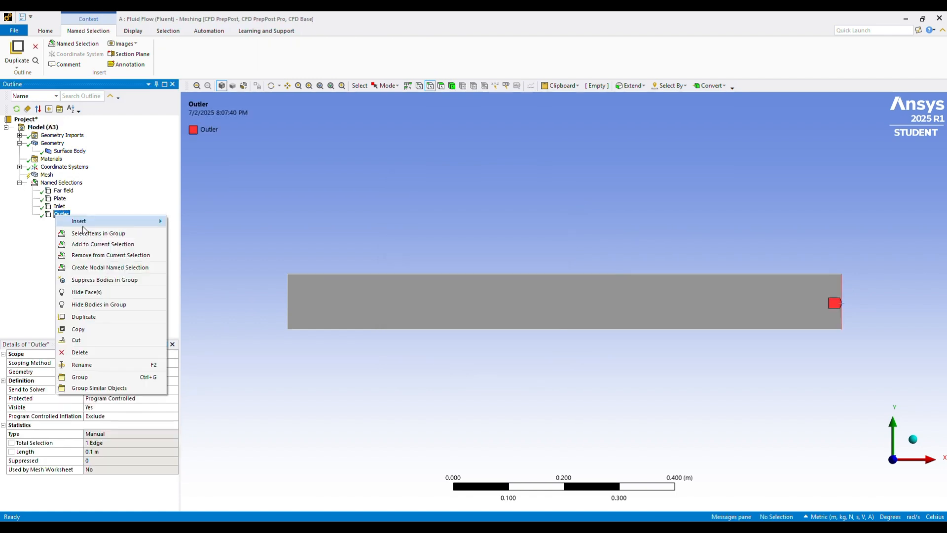
pyautogui.click(111, 365)
pyautogui.write('Outlet')
pyautogui.press('Return')
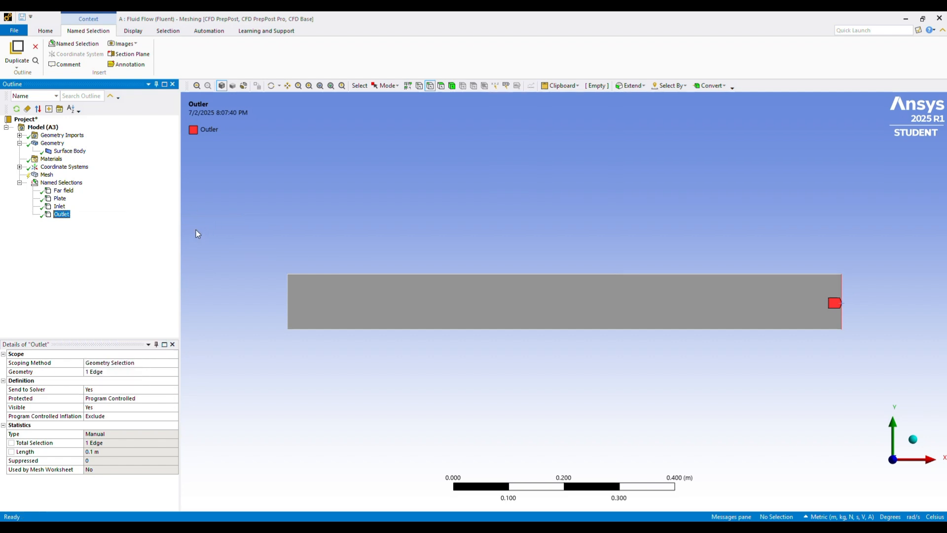
# - Create a named selection called "Air field" from the whole face of the surface body
pyautogui.click(439, 86)
pyautogui.click(410, 297)
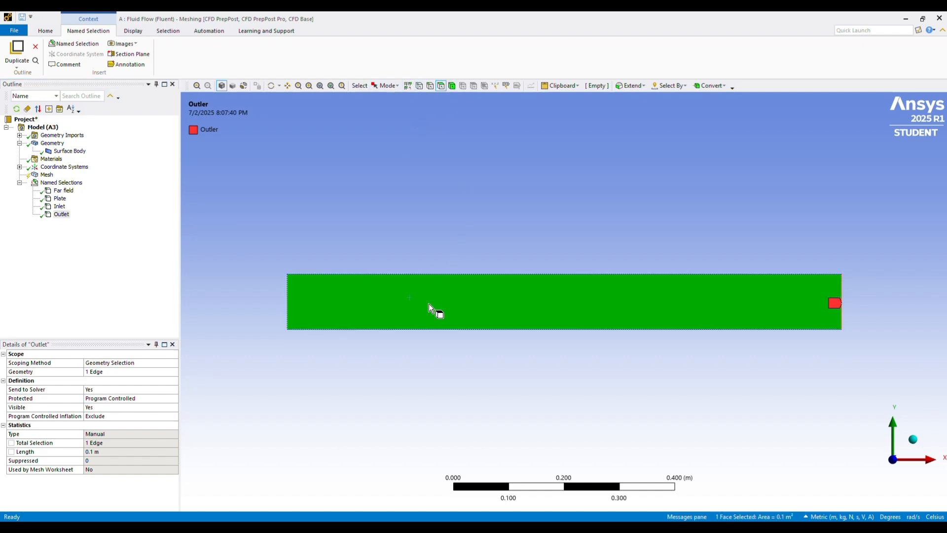
pyautogui.rightClick(429, 304)
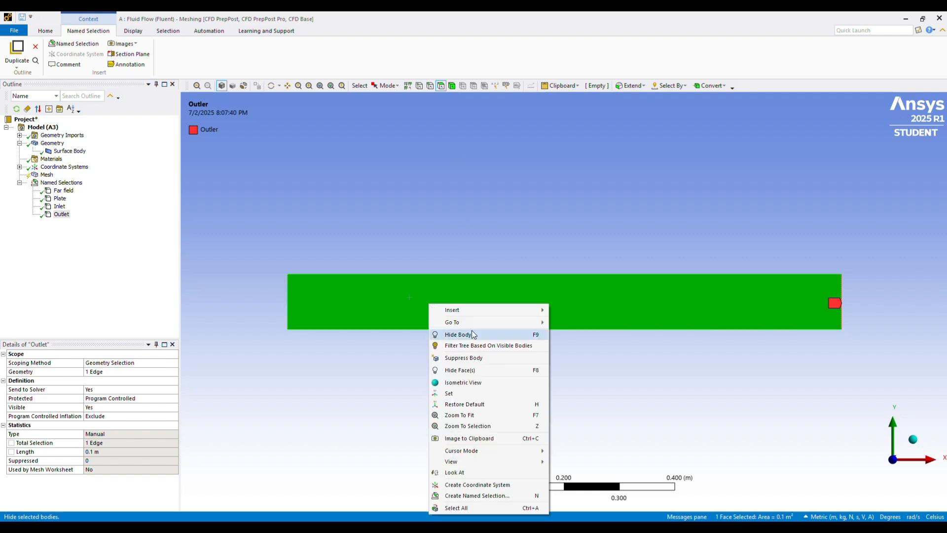
pyautogui.click(470, 497)
pyautogui.write('Air field')
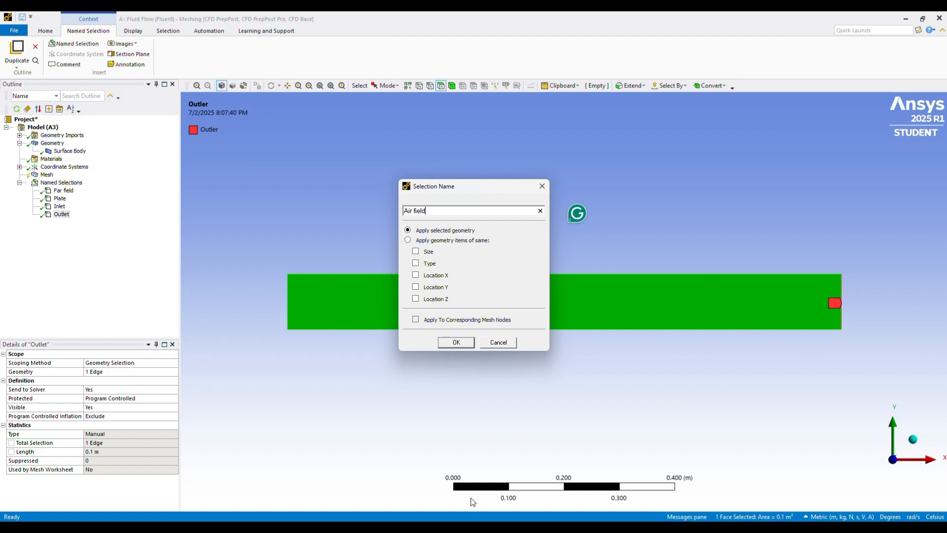
pyautogui.press('Return')
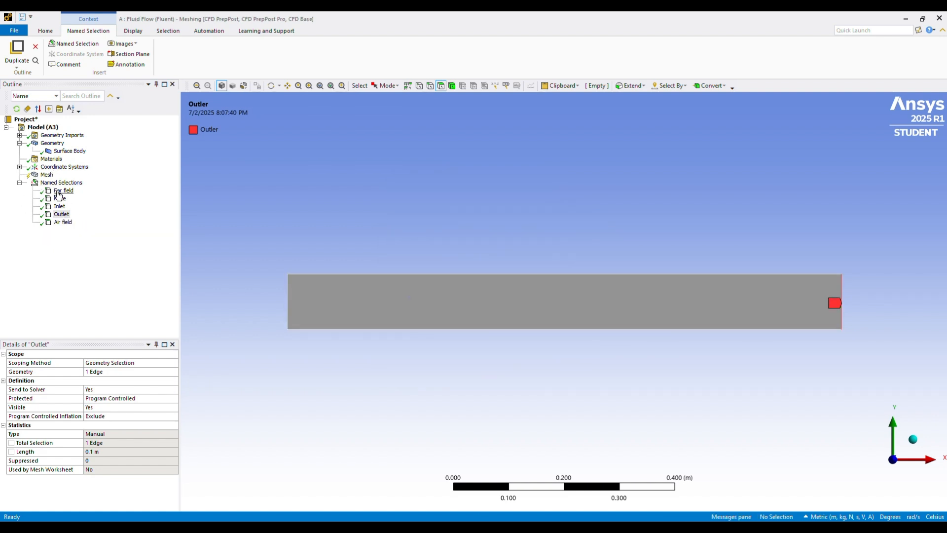
# - Add a Face Meshing control scoped to the surface body's face, and generate and display the mesh
pyautogui.click(48, 176)
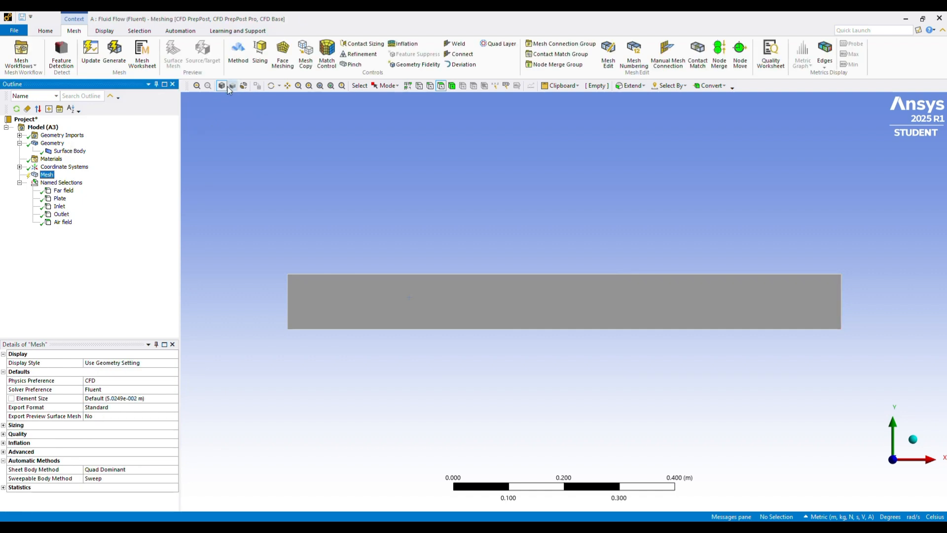
pyautogui.click(282, 53)
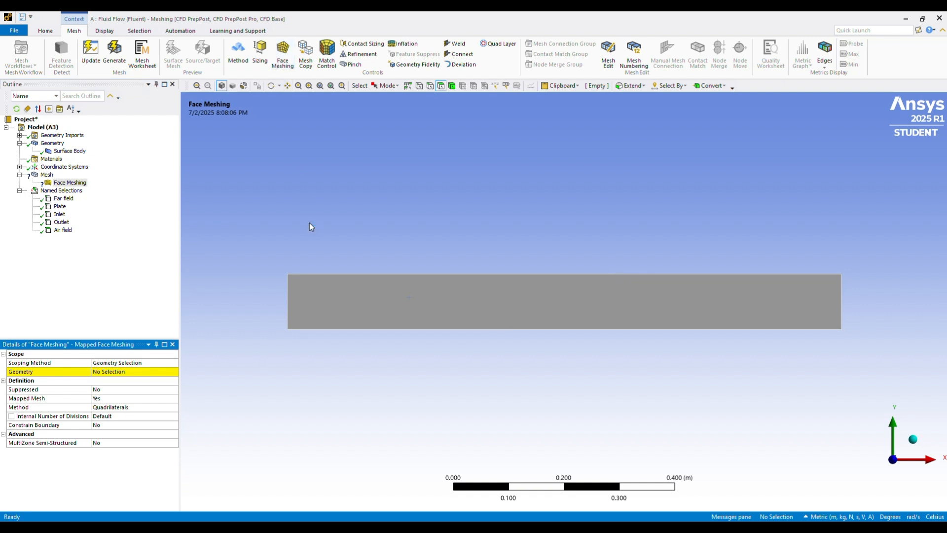
pyautogui.click(317, 298)
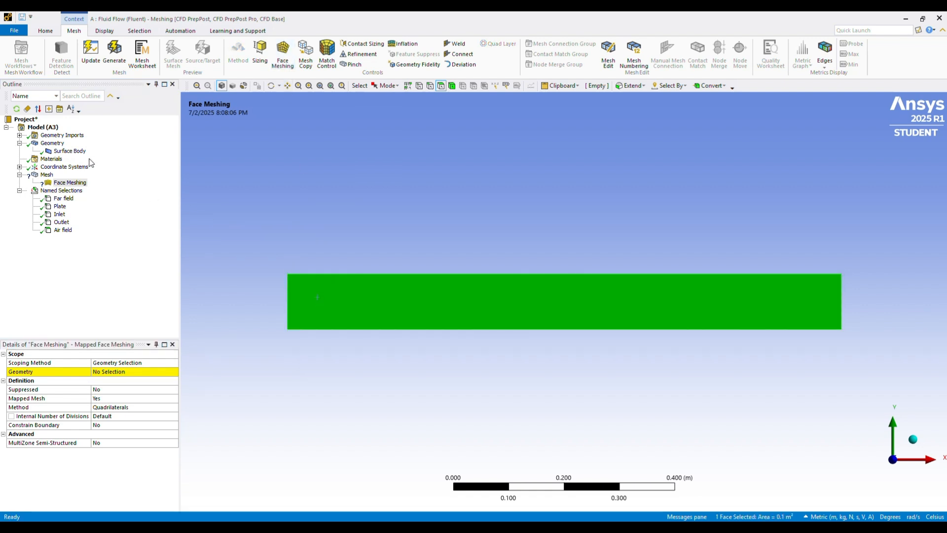
pyautogui.click(131, 373)
pyautogui.click(111, 374)
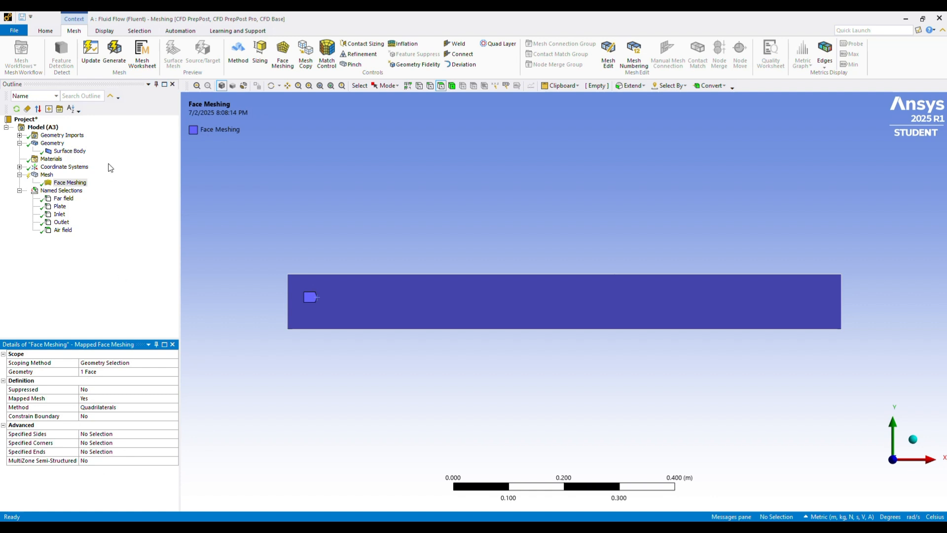
pyautogui.click(122, 59)
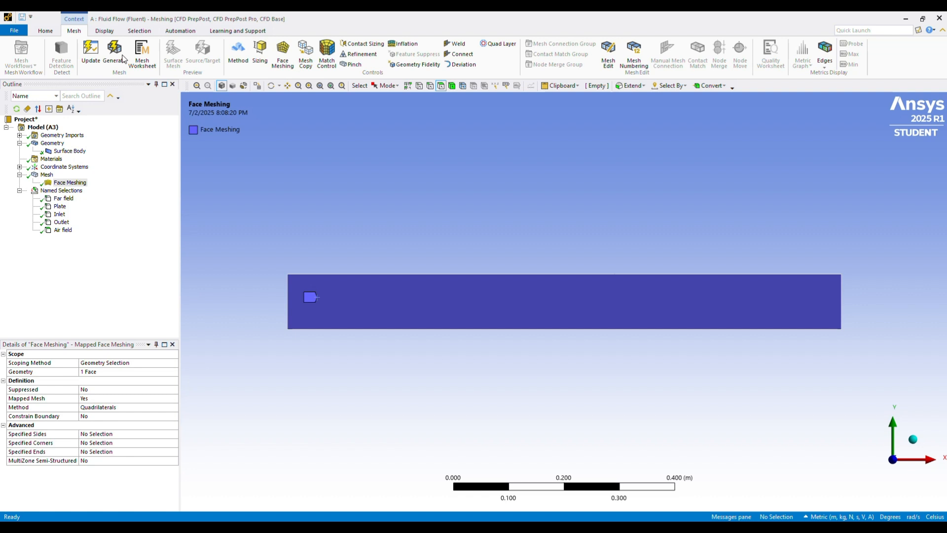
pyautogui.click(46, 175)
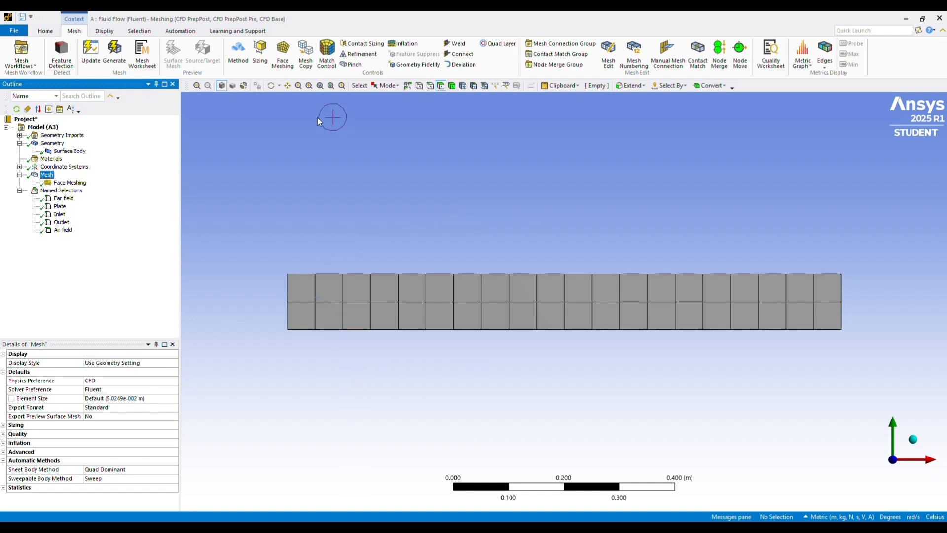
# - Add a mesh Sizing control scoped to the long upper and lower edges of the surface body
pyautogui.click(262, 54)
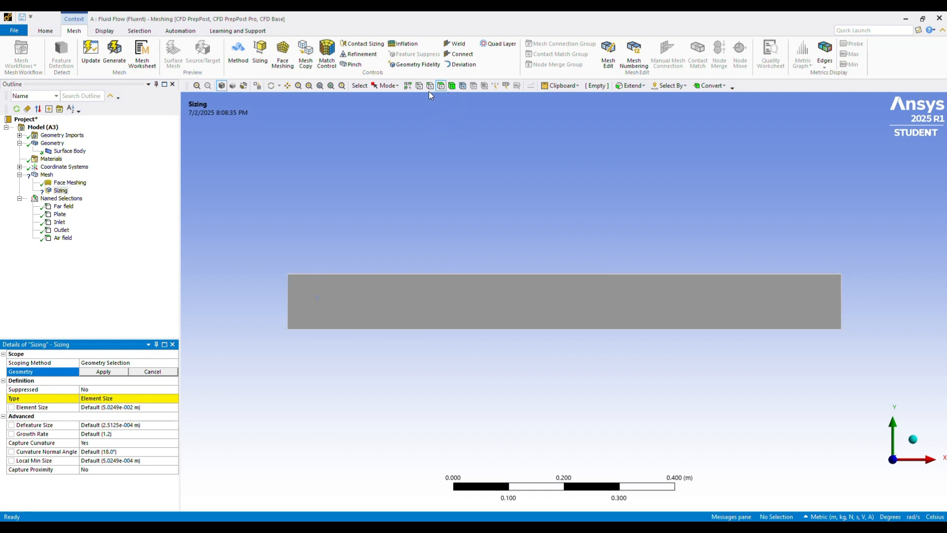
pyautogui.click(381, 274)
pyautogui.keyDown('ctrl'); pyautogui.click(388, 329); pyautogui.keyUp('ctrl')
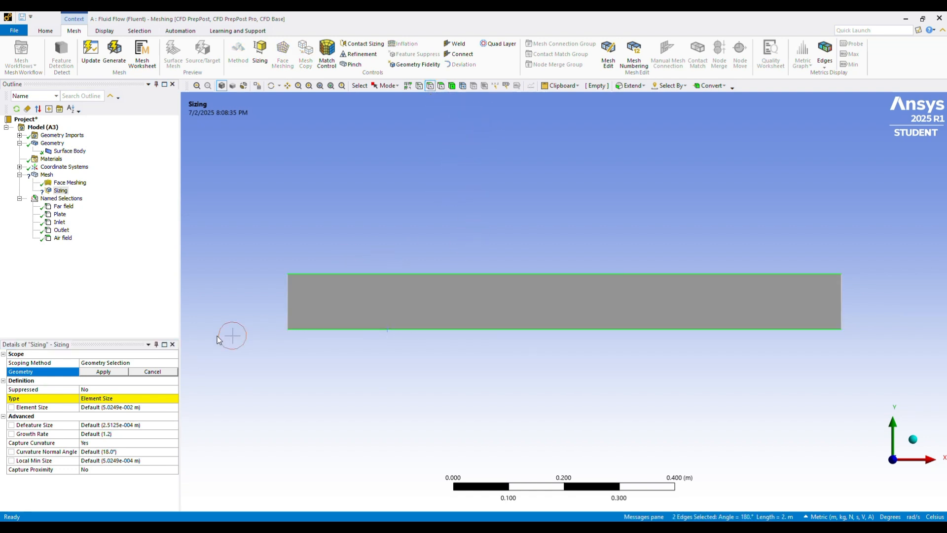
pyautogui.click(117, 371)
# - Define the long edges' sizing by Number of Divisions and set it to 3000
pyautogui.click(104, 398)
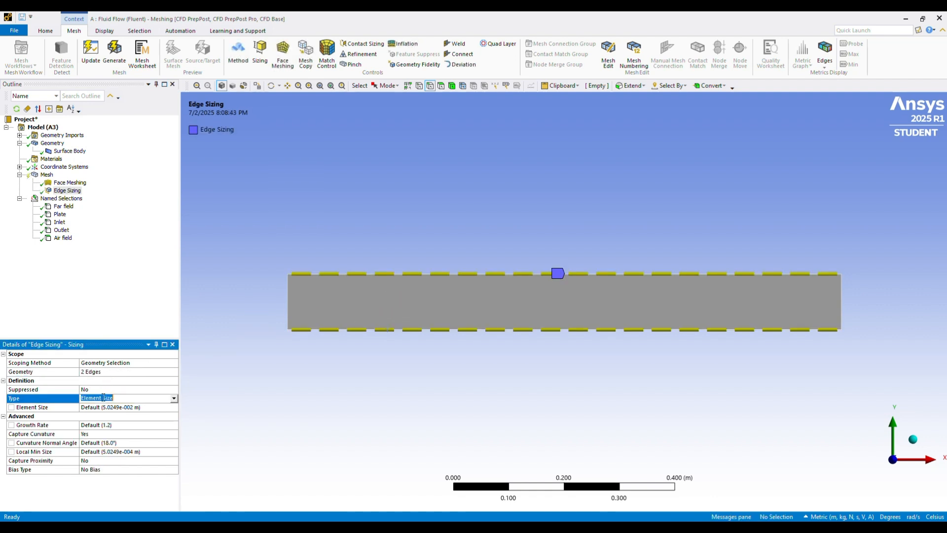
pyautogui.click(173, 399)
pyautogui.click(99, 419)
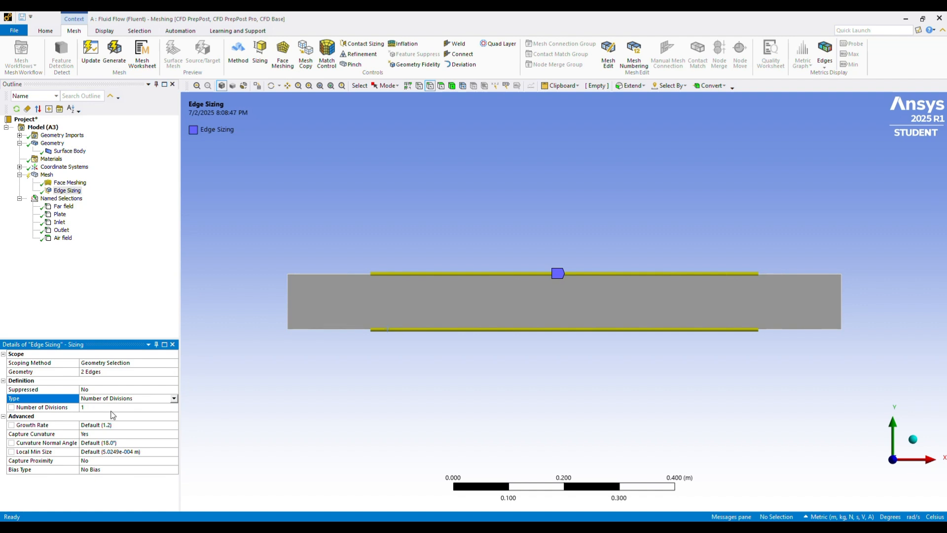
pyautogui.click(99, 416)
pyautogui.click(99, 407)
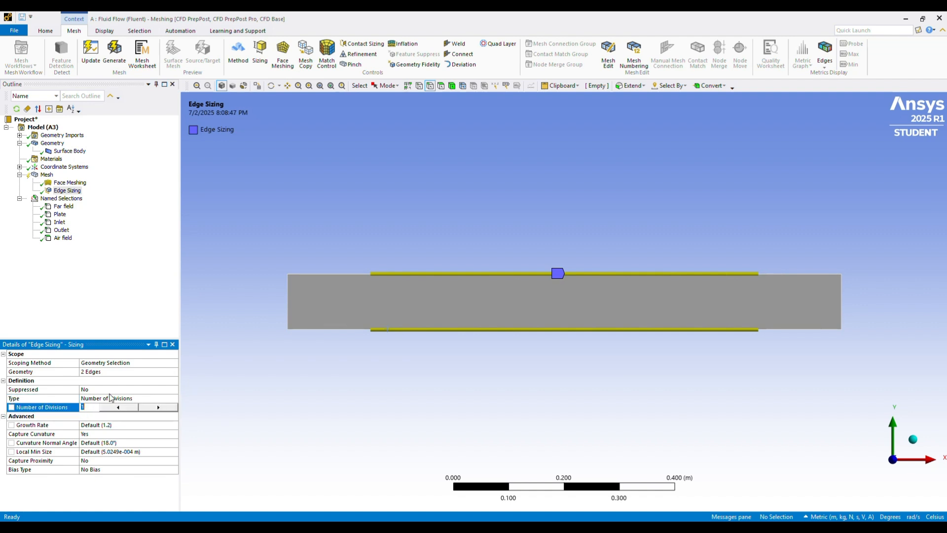
pyautogui.write('3000')
# - Set Capture Curvature to No and Behavior to Hard for the long edges' sizing
pyautogui.click(115, 434)
pyautogui.click(174, 434)
pyautogui.click(156, 441)
pyautogui.click(168, 425)
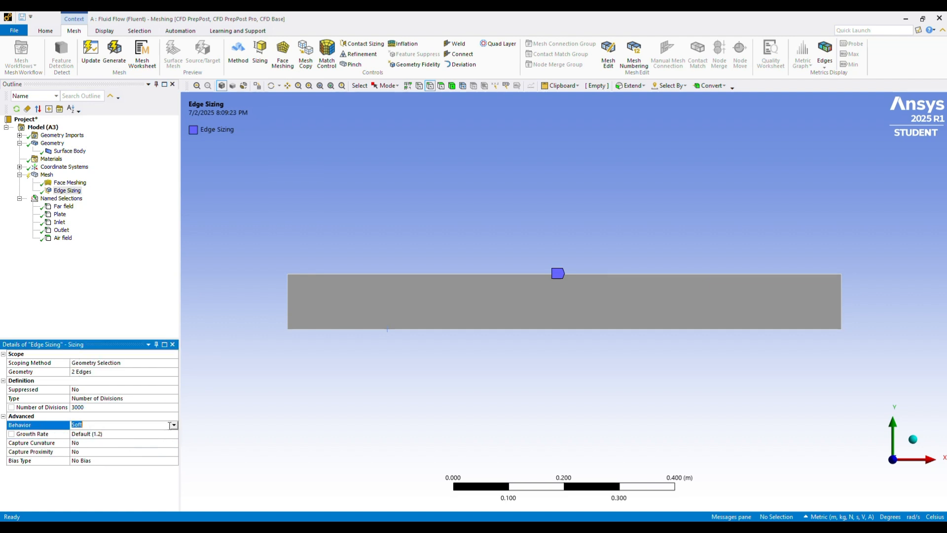
pyautogui.click(174, 425)
pyautogui.click(109, 443)
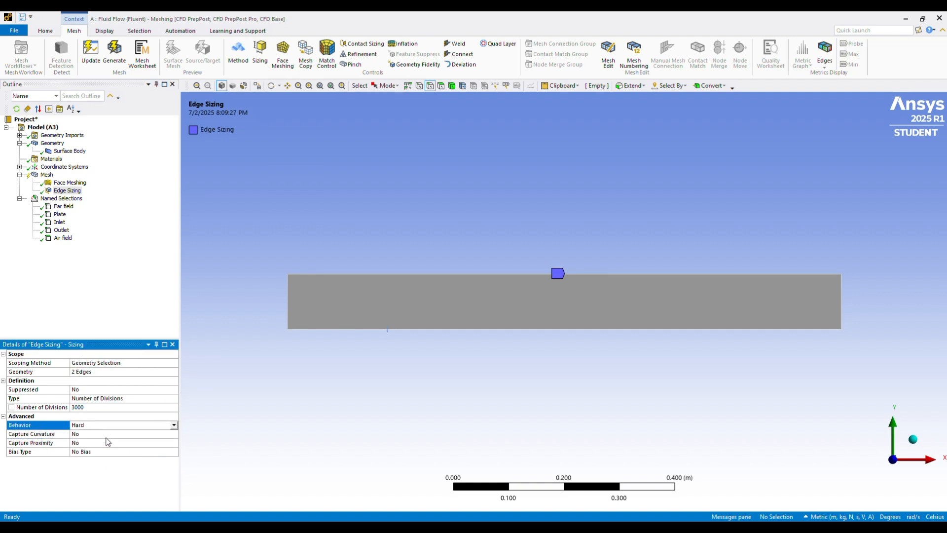
# - Regenerate the mesh with the long-edge sizing and display it on the surface body
pyautogui.click(116, 64)
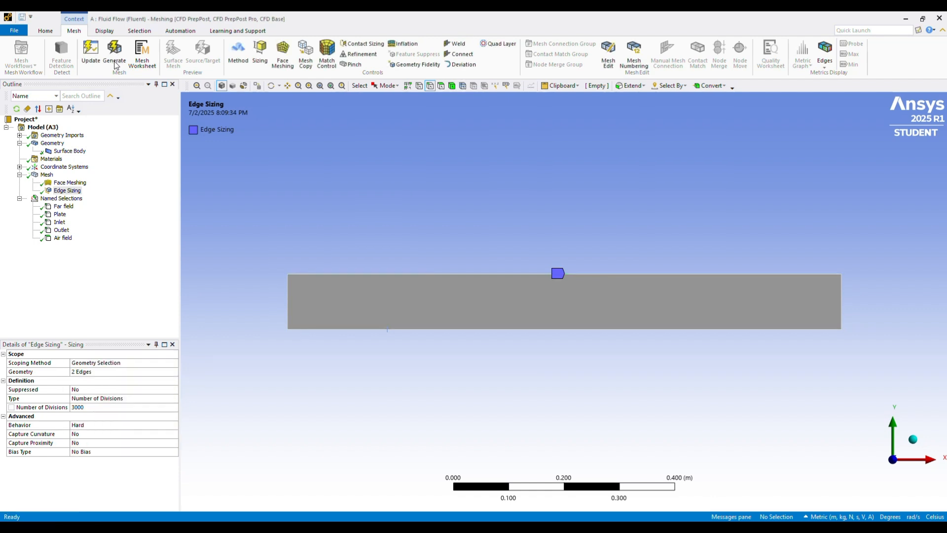
pyautogui.click(47, 174)
# - Examine the cell spacing and distribution of the generated mesh across the height of the plate domain
pyautogui.scroll(2, 465, 239)
pyautogui.scroll(3, 528, 297)
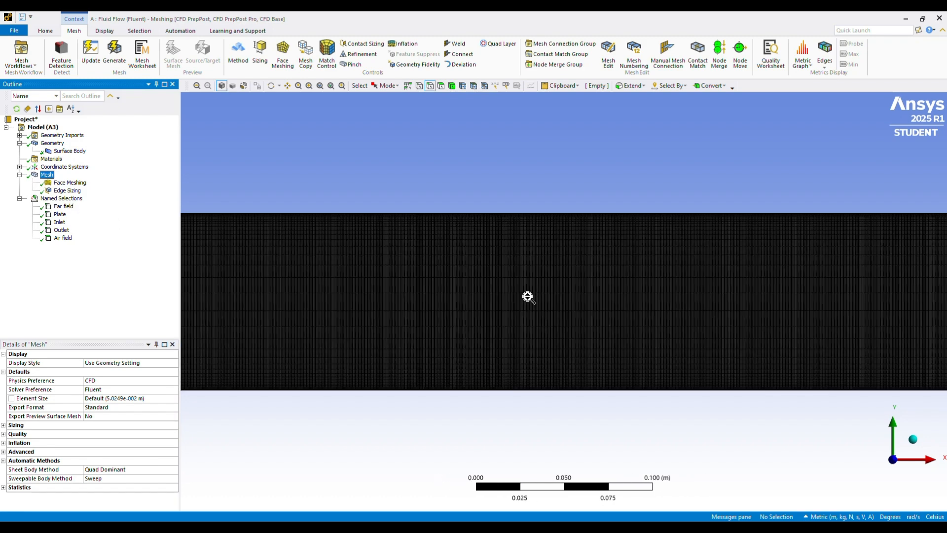
pyautogui.scroll(2, 523, 292)
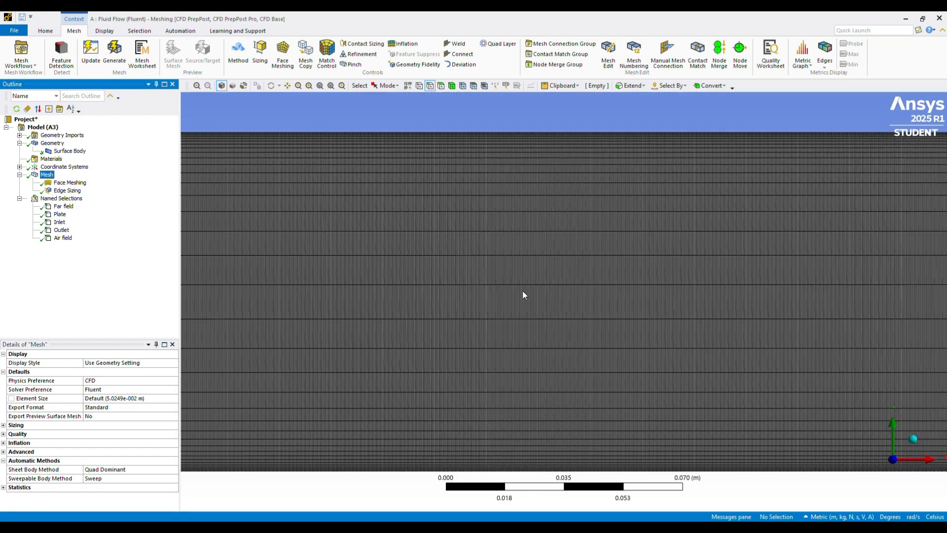
pyautogui.scroll(1, 522, 291)
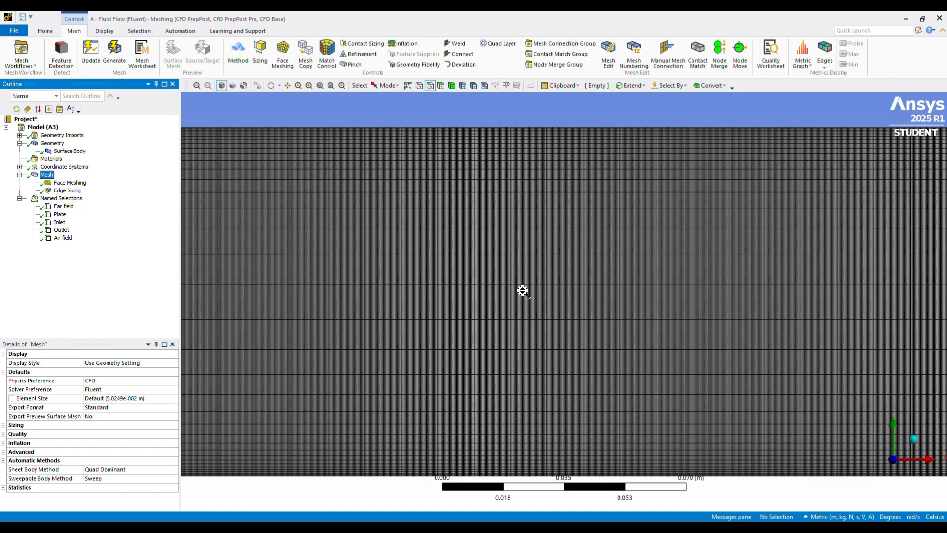
pyautogui.scroll(-4, 427, 402)
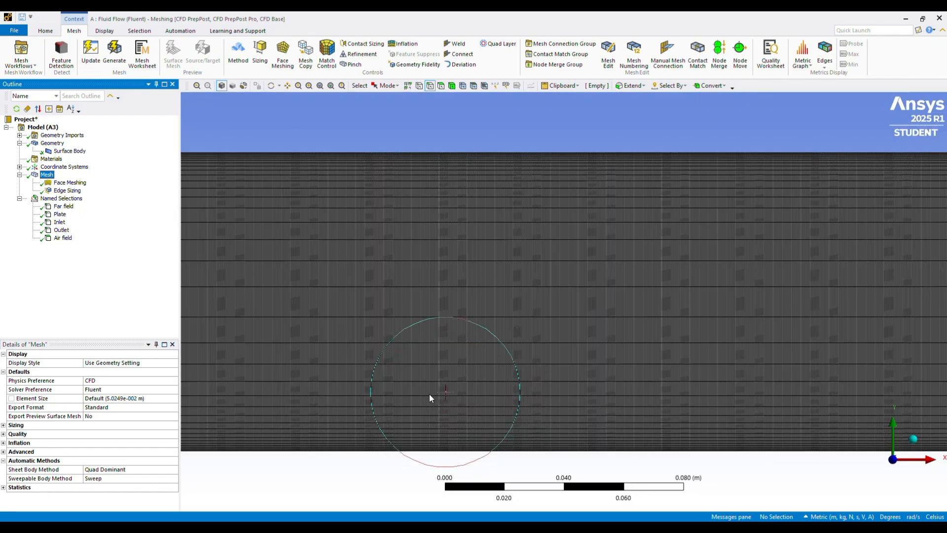
pyautogui.scroll(-3, 454, 333)
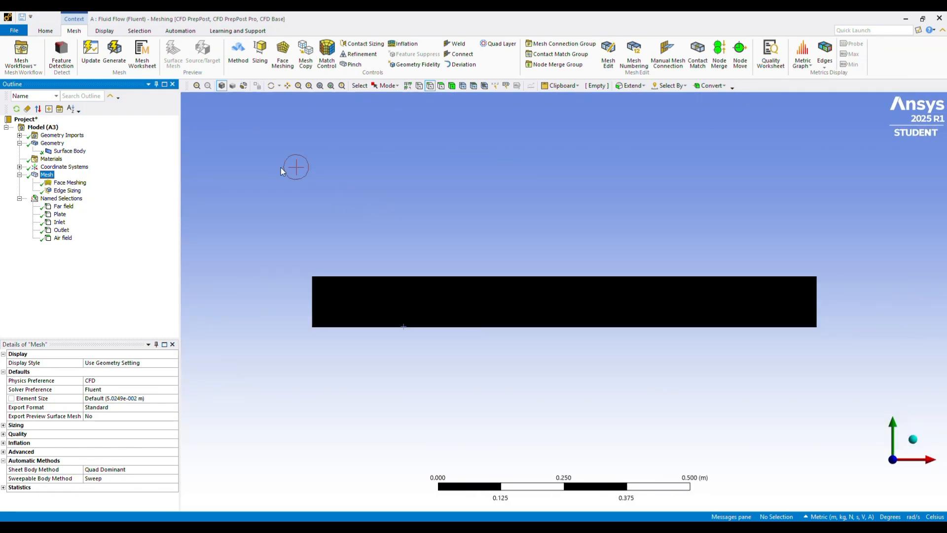
pyautogui.scroll(7, 363, 323)
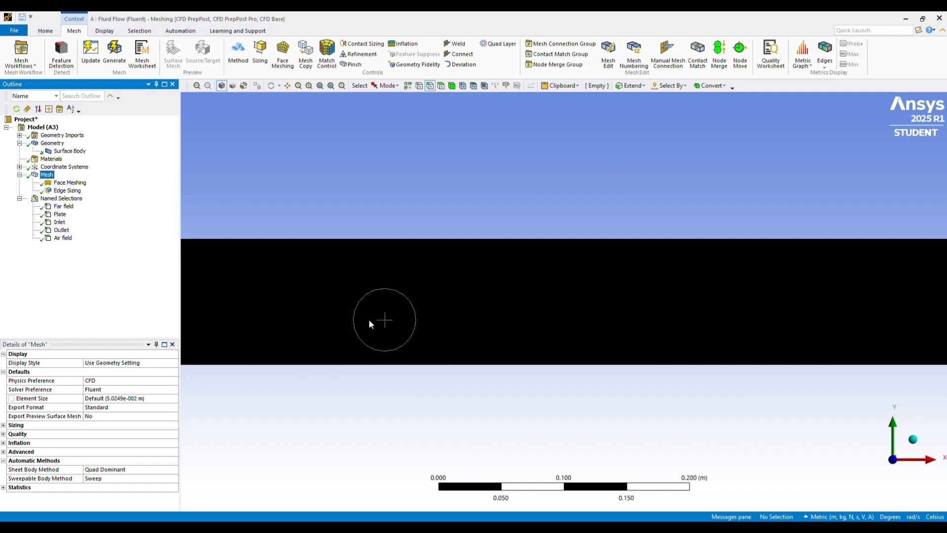
pyautogui.scroll(1, 419, 314)
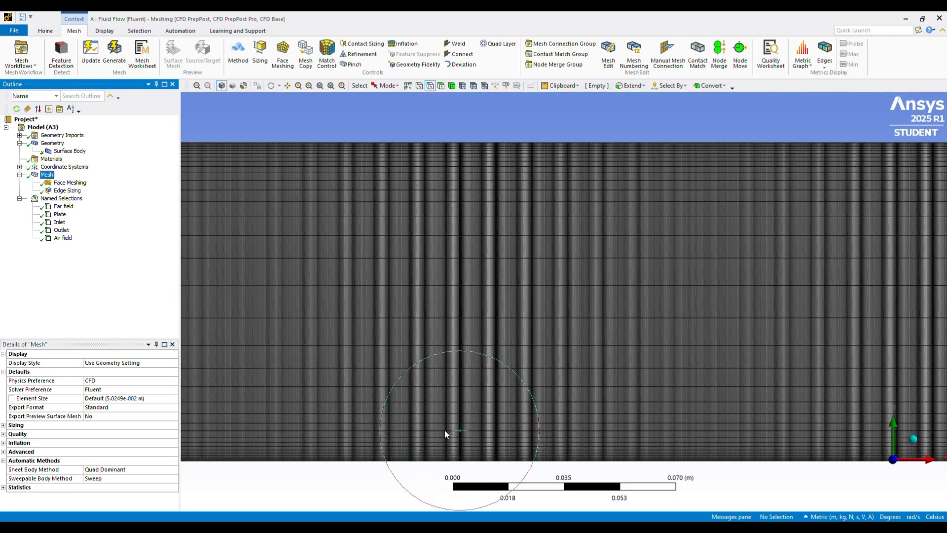
pyautogui.scroll(2, 370, 377)
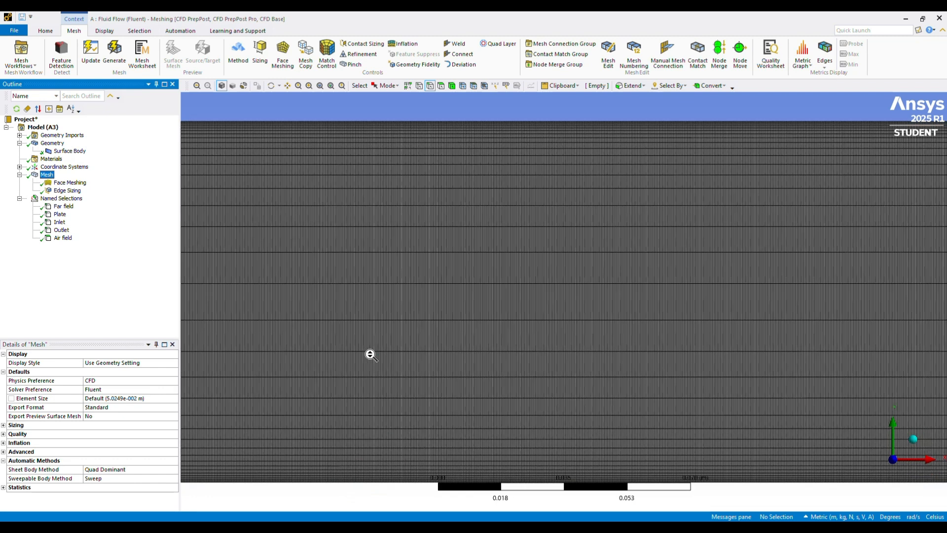
pyautogui.scroll(-5, 370, 360)
pyautogui.scroll(-3, 296, 320)
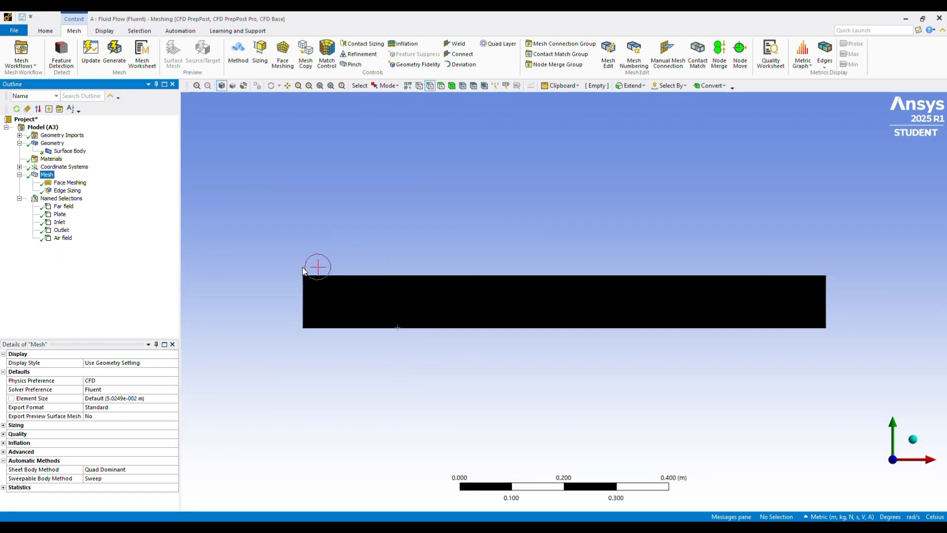
# - Add a new mesh sizing scoped to the short left edge of the surface
pyautogui.click(259, 54)
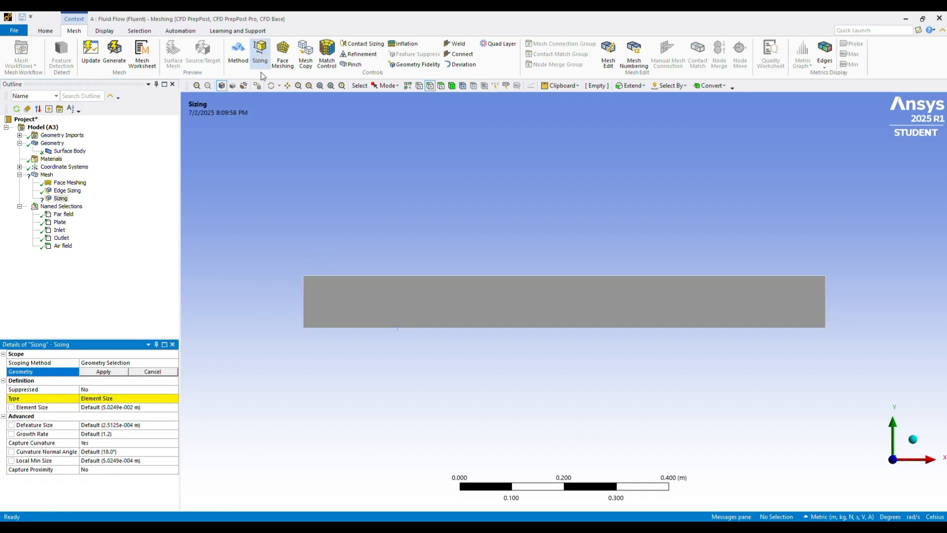
pyautogui.click(301, 303)
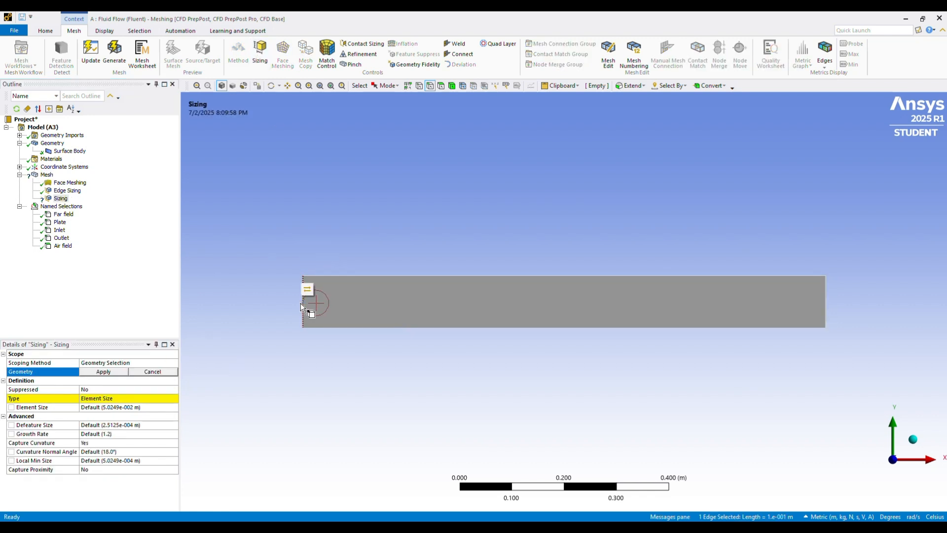
pyautogui.click(119, 373)
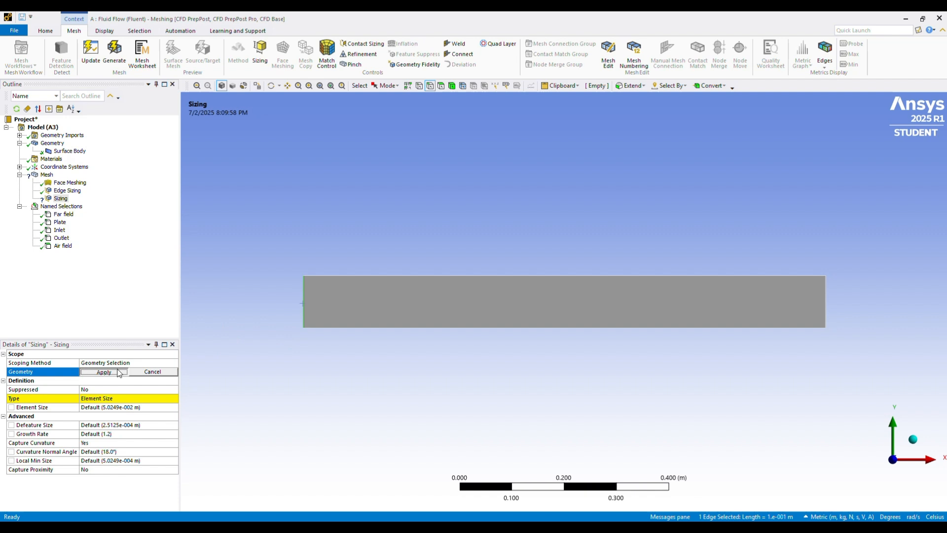
# - Define the short left edge's sizing by Number of Divisions and set it to 70
pyautogui.click(116, 399)
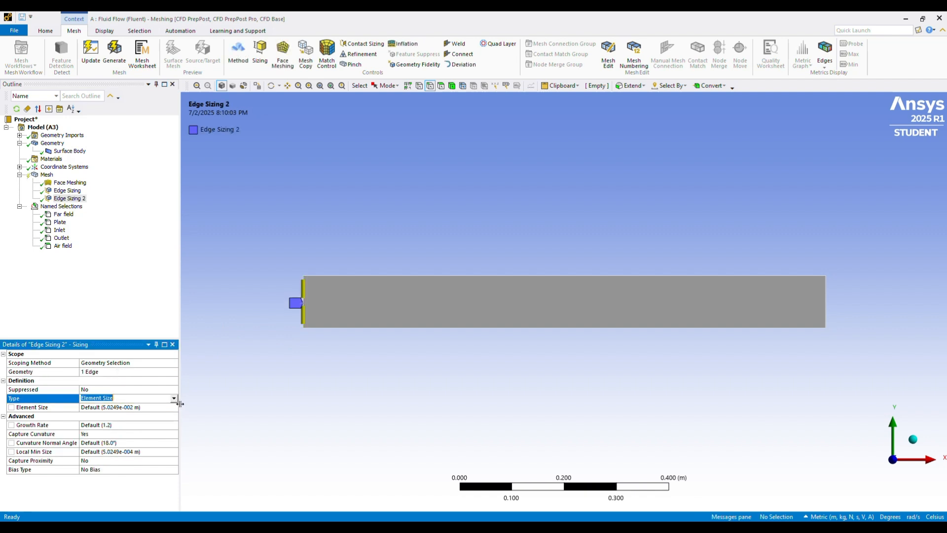
pyautogui.click(174, 399)
pyautogui.click(123, 416)
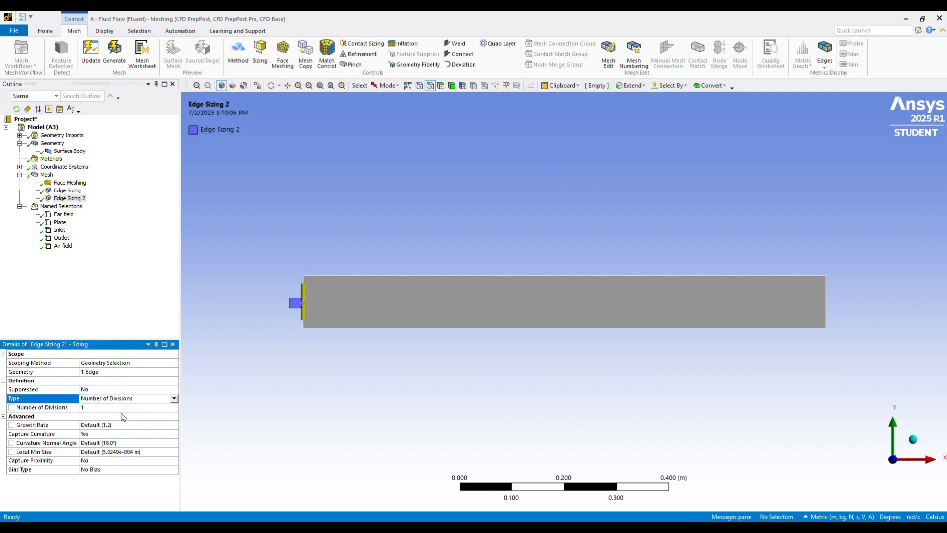
pyautogui.click(95, 391)
pyautogui.click(96, 407)
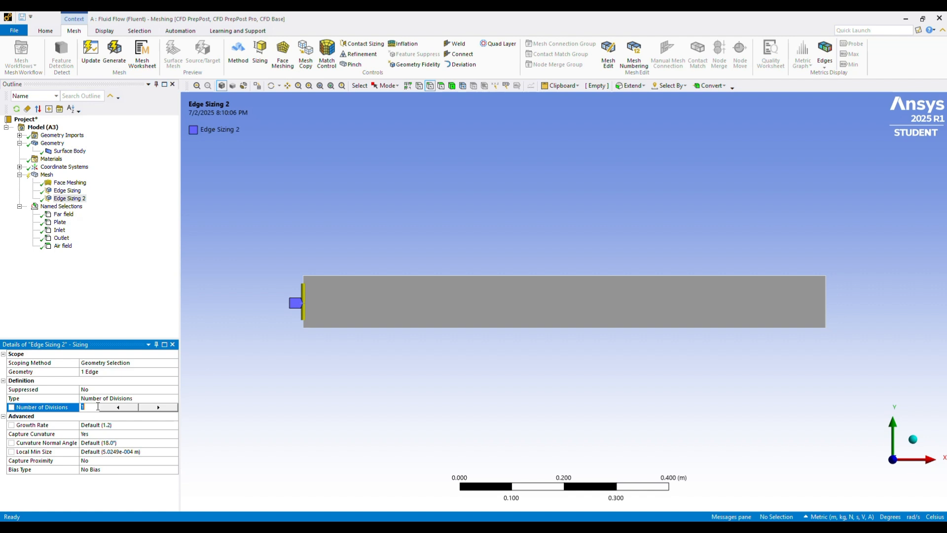
pyautogui.write('50')
pyautogui.press('Return')
pyautogui.write('70')
pyautogui.press('Return')
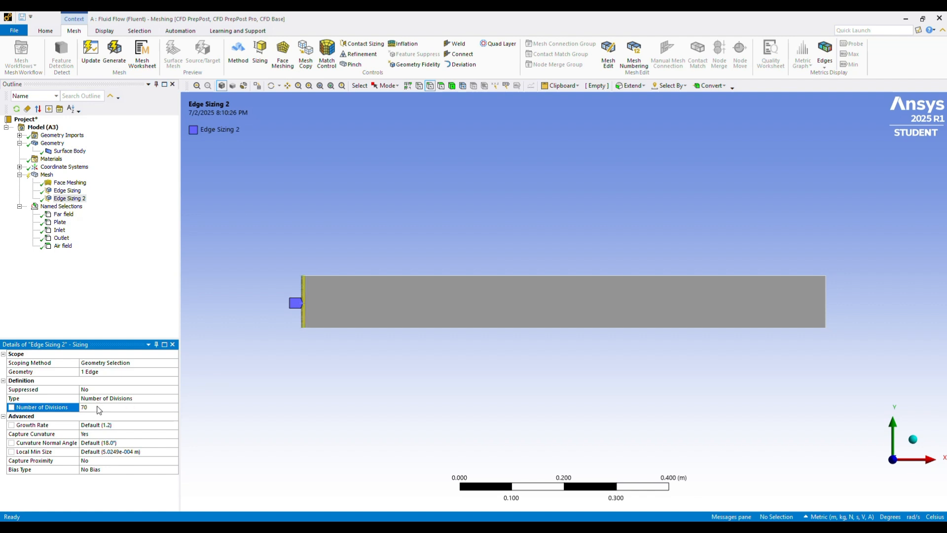
# - Set Capture Curvature to No and Behavior to Hard for the short left edge's sizing
pyautogui.click(109, 433)
pyautogui.click(174, 433)
pyautogui.click(136, 449)
pyautogui.click(123, 426)
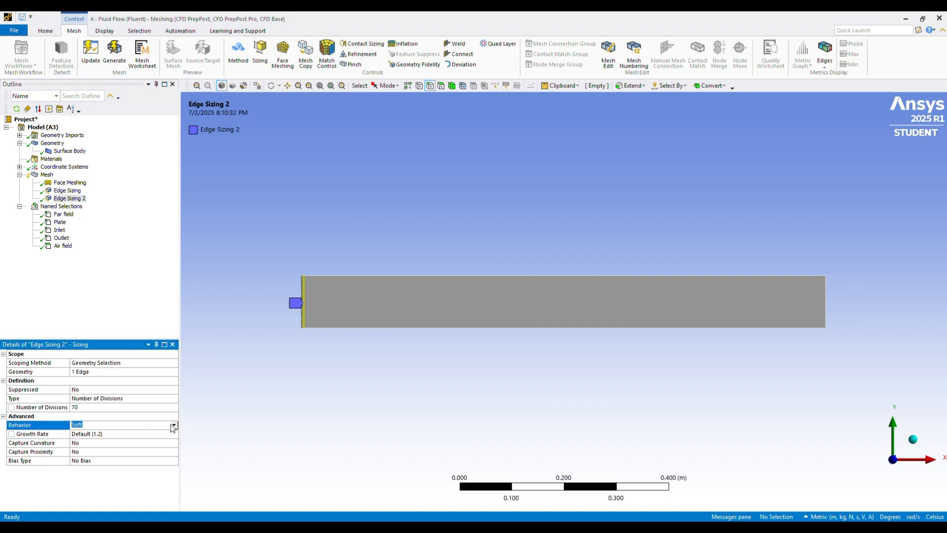
pyautogui.click(142, 443)
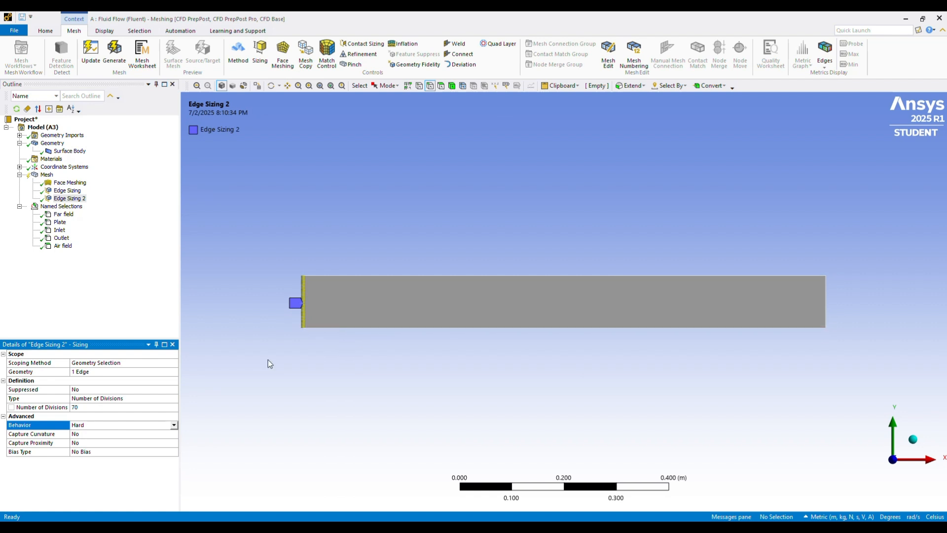
# - Give the short left edge's sizing the one-directional long-to-short bias type with a bias factor of 70
pyautogui.click(158, 451)
pyautogui.click(174, 452)
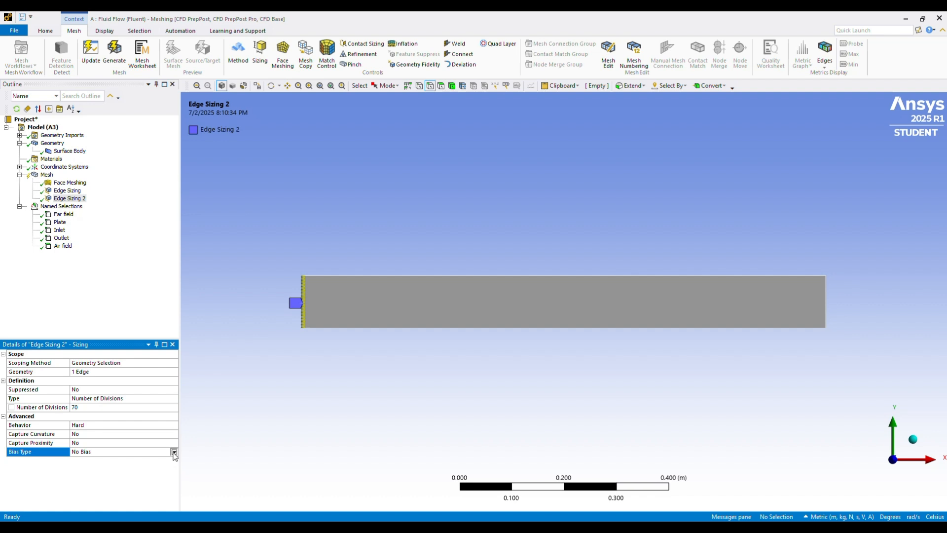
pyautogui.click(135, 463)
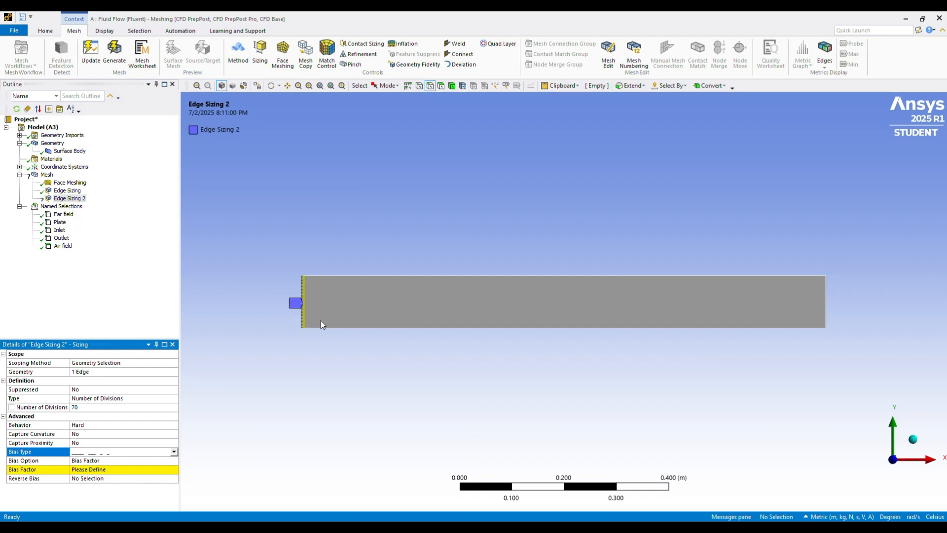
pyautogui.click(120, 471)
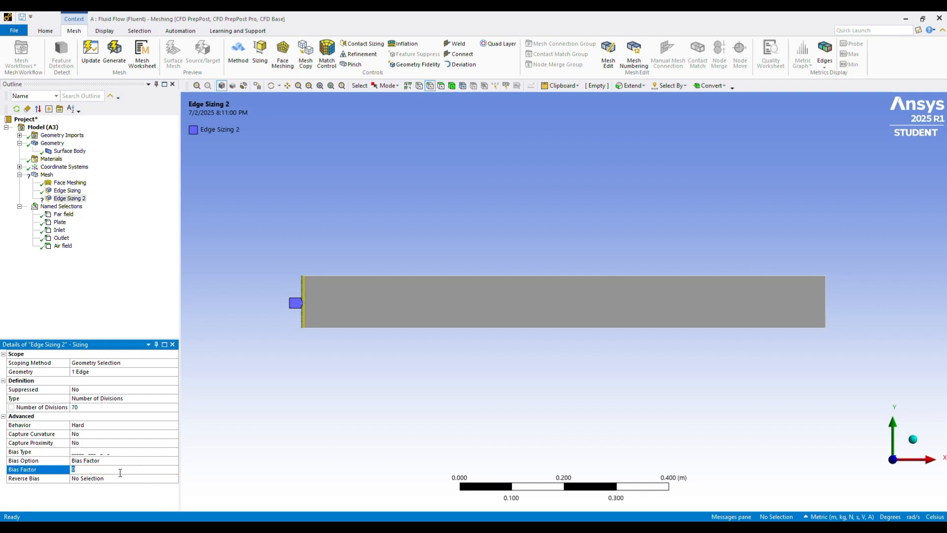
pyautogui.write('7')
pyautogui.press('Return')
pyautogui.click(98, 469)
pyautogui.write('80')
pyautogui.press('Return')
pyautogui.click(97, 469)
pyautogui.press('BackSpace')
pyautogui.write('70')
pyautogui.press('Return')
# - Regenerate the mesh with the biased left-edge sizing and display it on the surface body
pyautogui.click(118, 56)
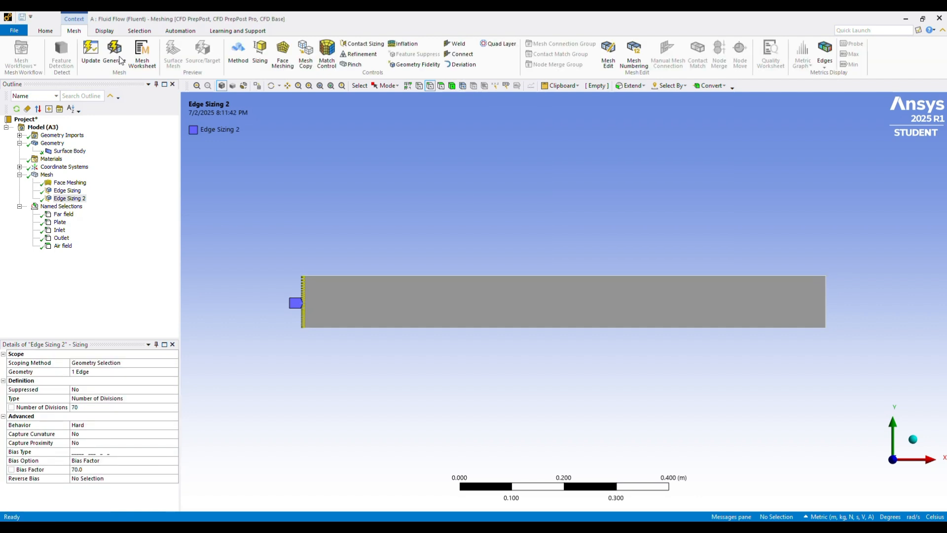
pyautogui.click(52, 176)
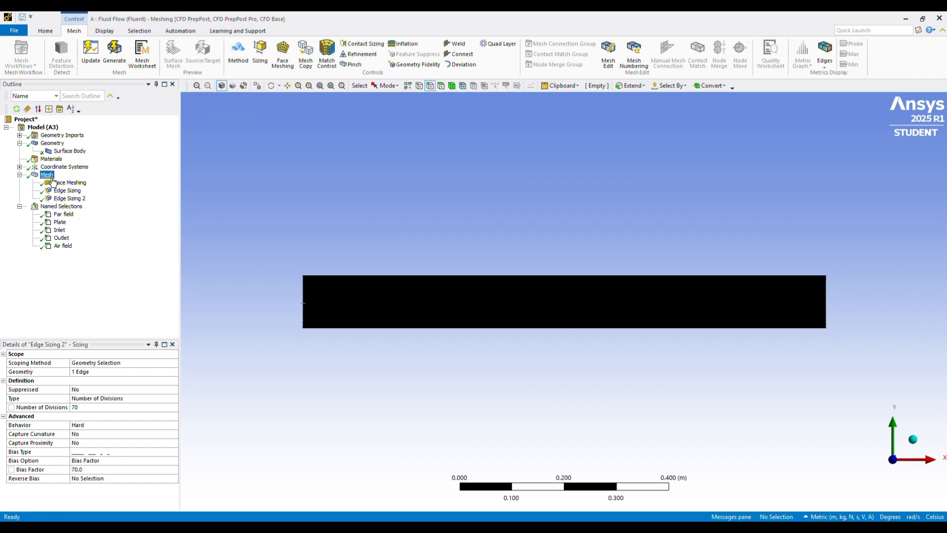
# - Examine the cell grading toward the plate near the left edge and along the length of the domain
pyautogui.click(287, 86)
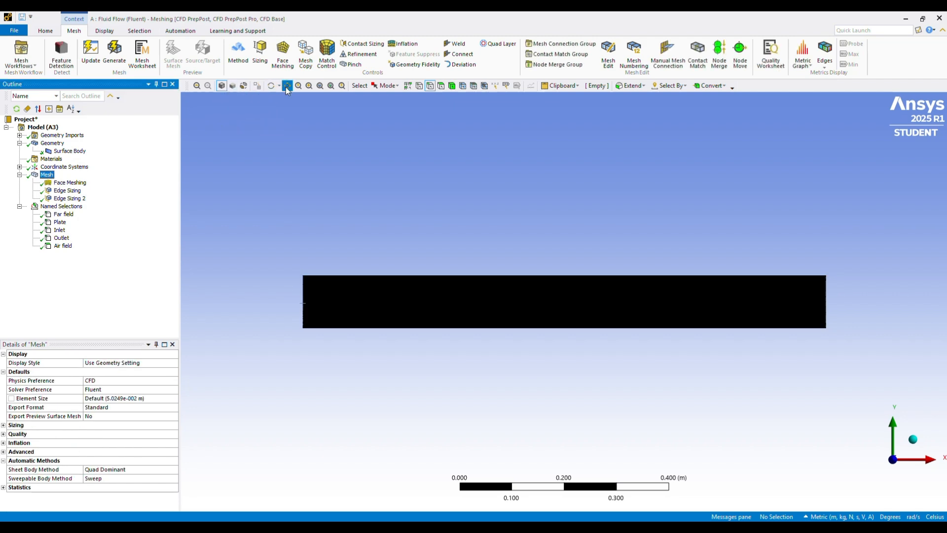
pyautogui.scroll(10, 329, 301)
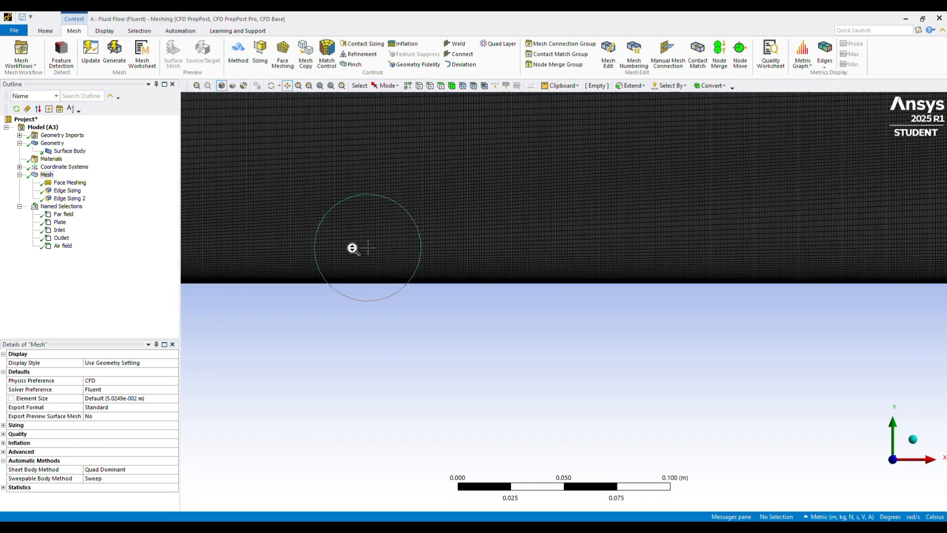
pyautogui.scroll(2, 352, 244)
pyautogui.moveTo(348, 238); pyautogui.dragTo(582, 255)
pyautogui.moveTo(710, 320); pyautogui.dragTo(529, 287)
pyautogui.scroll(2, 528, 287)
pyautogui.scroll(2, 529, 287)
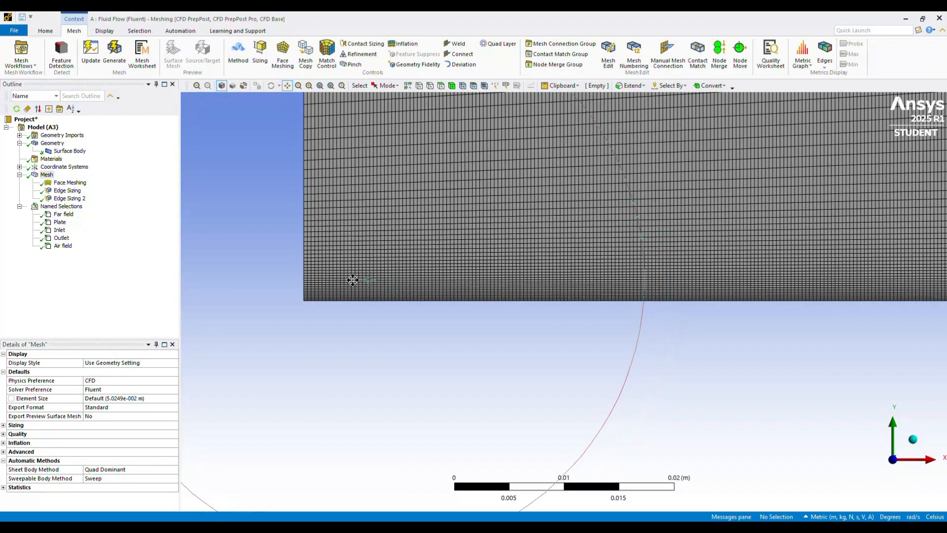
pyautogui.moveTo(352, 278); pyautogui.dragTo(556, 289)
pyautogui.moveTo(750, 266); pyautogui.dragTo(327, 269)
pyautogui.moveTo(444, 239); pyautogui.dragTo(628, 241)
pyautogui.scroll(-2, 746, 269)
pyautogui.scroll(-5, 745, 270)
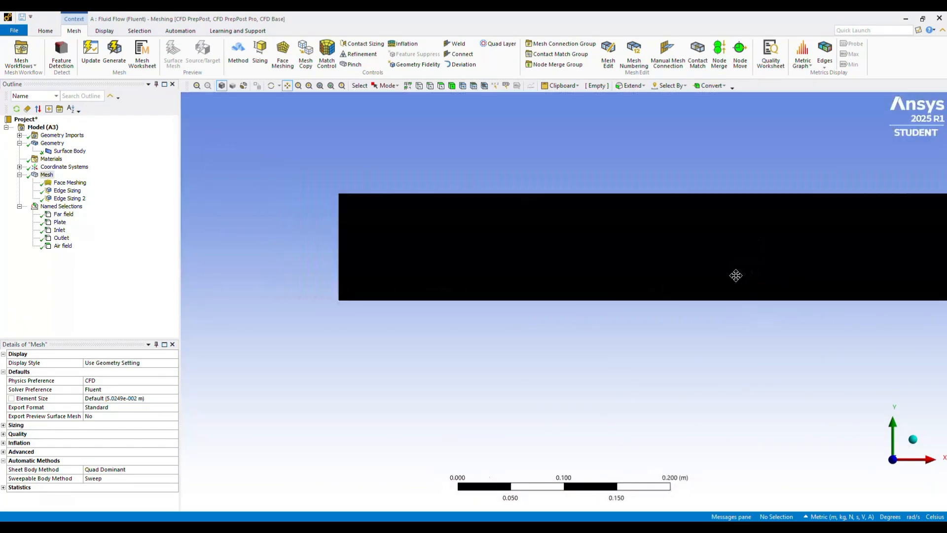
pyautogui.scroll(-1, 735, 277)
pyautogui.moveTo(689, 289); pyautogui.dragTo(587, 303)
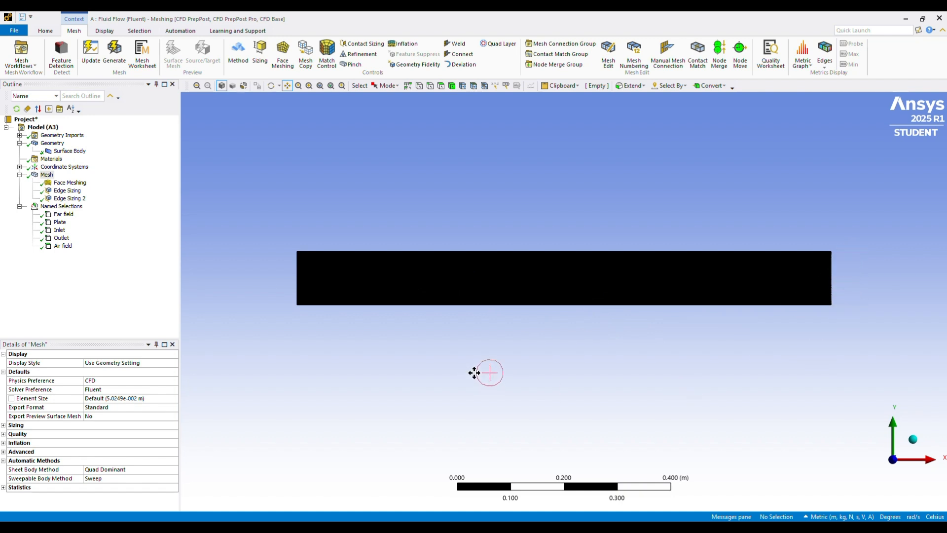
# - Add another mesh sizing scoped to the short right edge of the surface
pyautogui.click(260, 50)
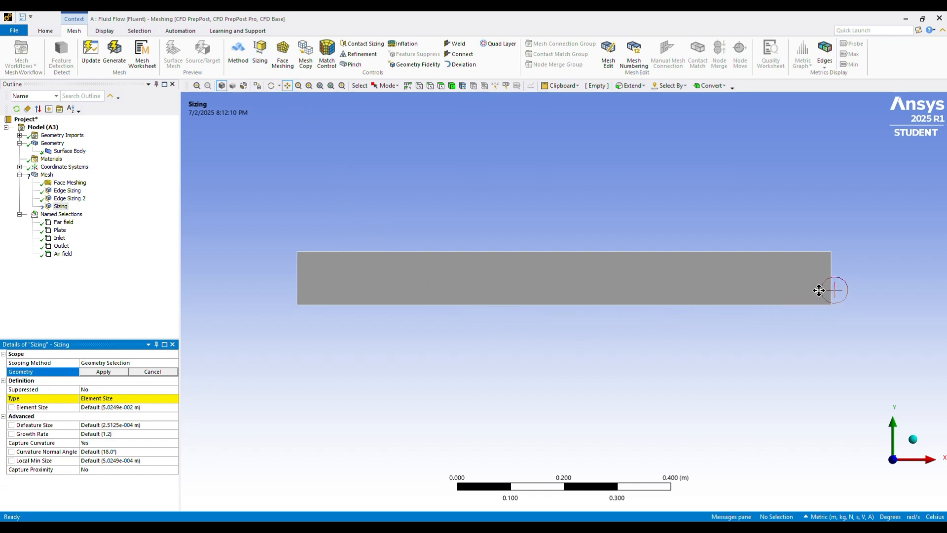
pyautogui.click(430, 85)
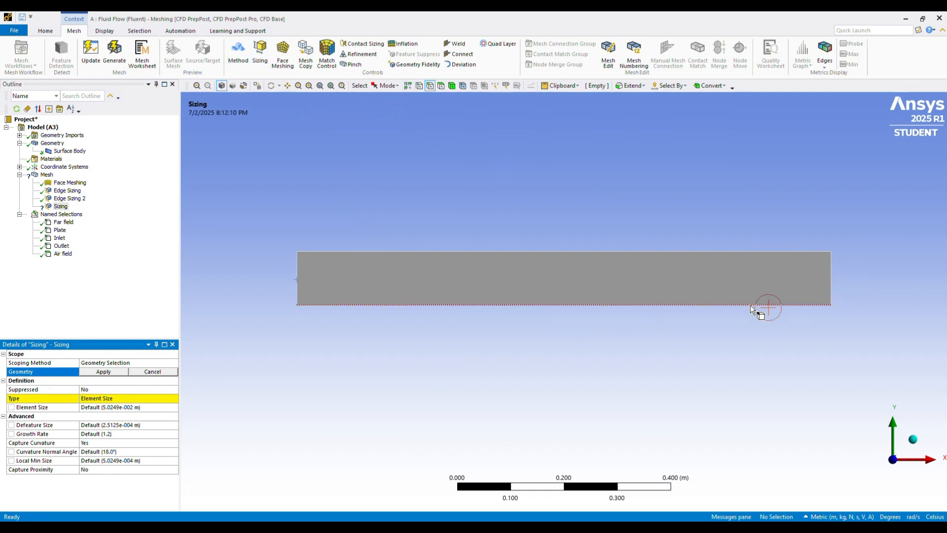
pyautogui.click(830, 282)
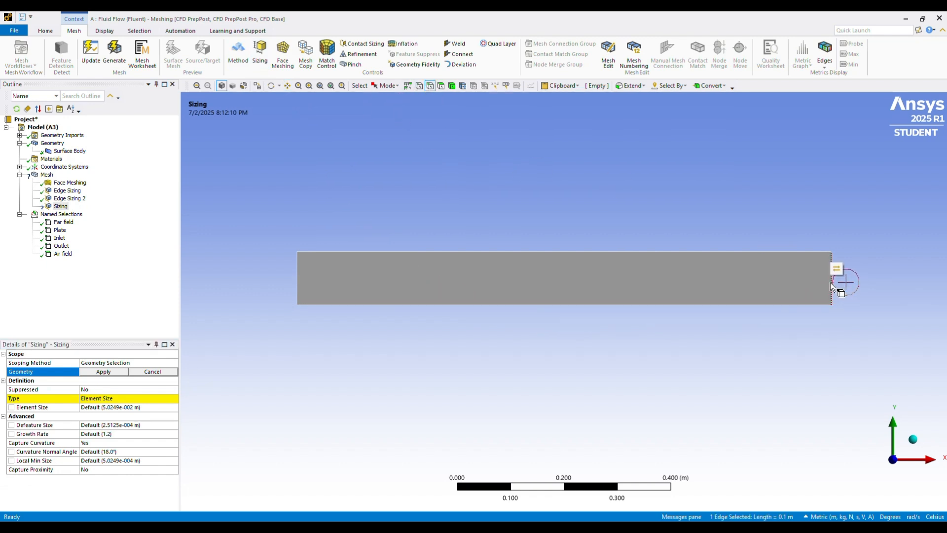
pyautogui.click(99, 373)
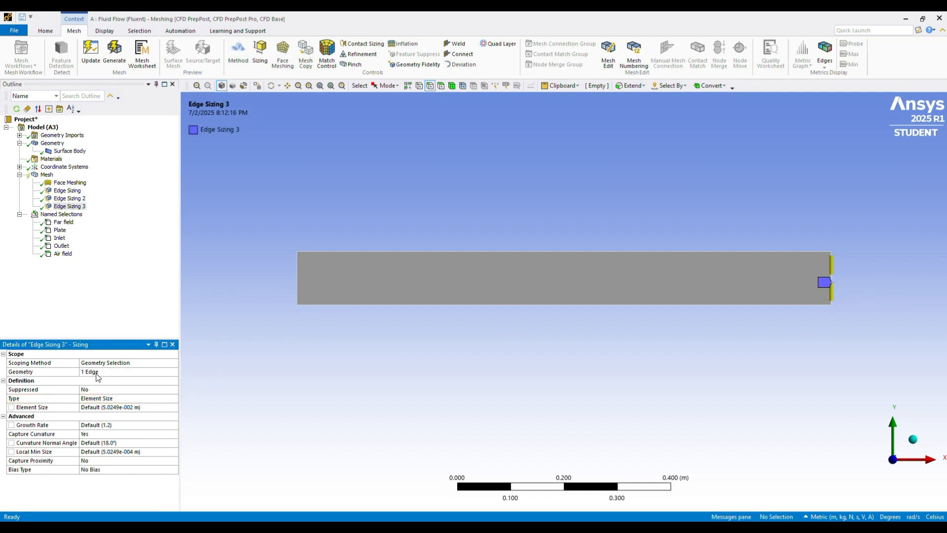
# - Define the short right edge's sizing by Number of Divisions and set it to 70
pyautogui.click(140, 399)
pyautogui.click(173, 400)
pyautogui.click(101, 414)
pyautogui.click(101, 410)
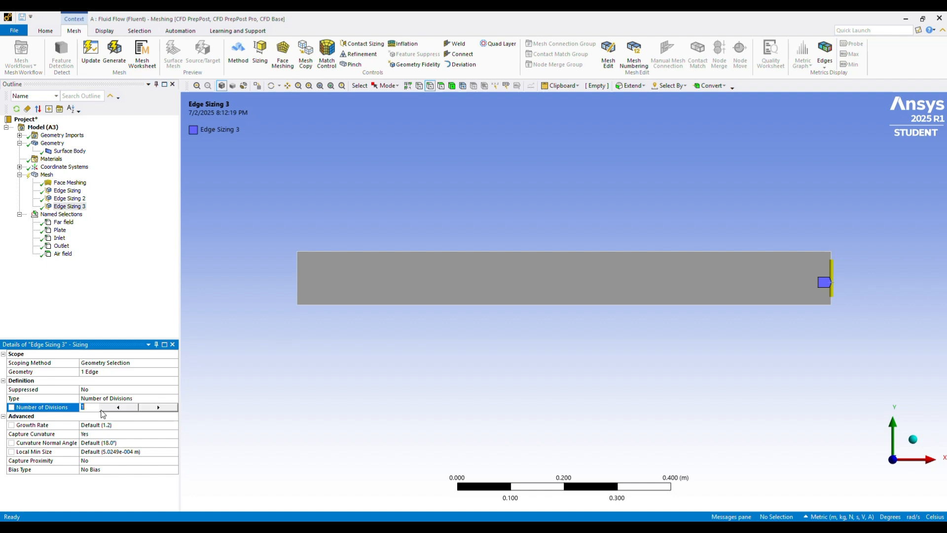
pyautogui.write('70')
pyautogui.press('Return')
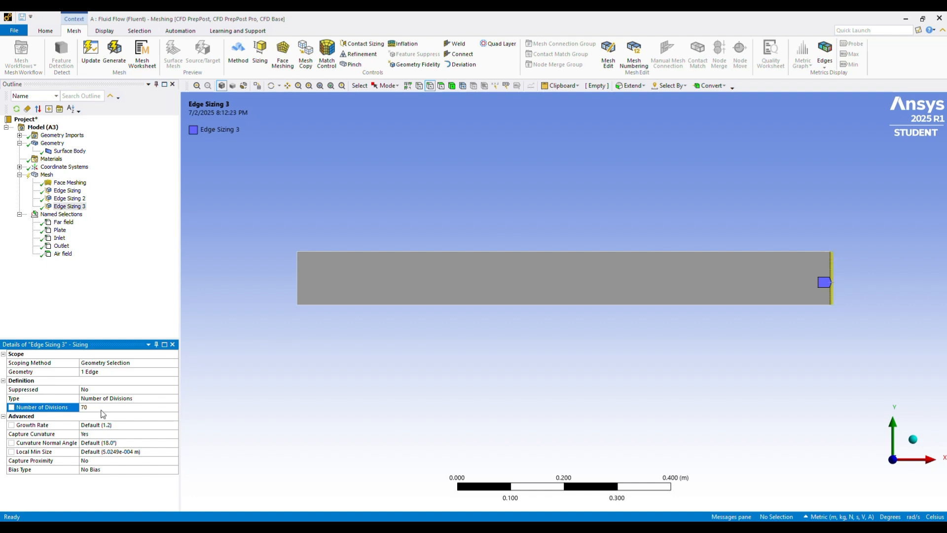
# - Set Capture Curvature to No and Behavior to Hard for the short right edge's sizing
pyautogui.click(102, 433)
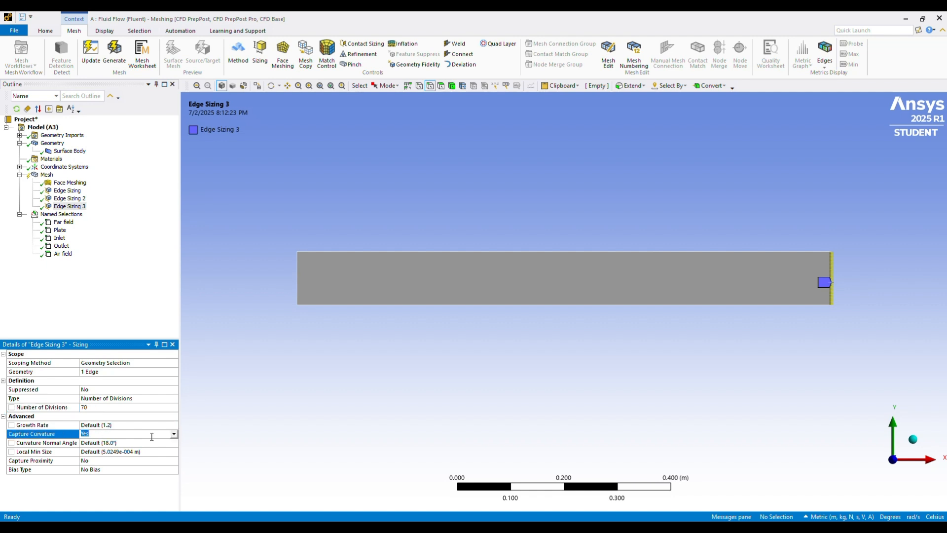
pyautogui.click(174, 434)
pyautogui.click(148, 451)
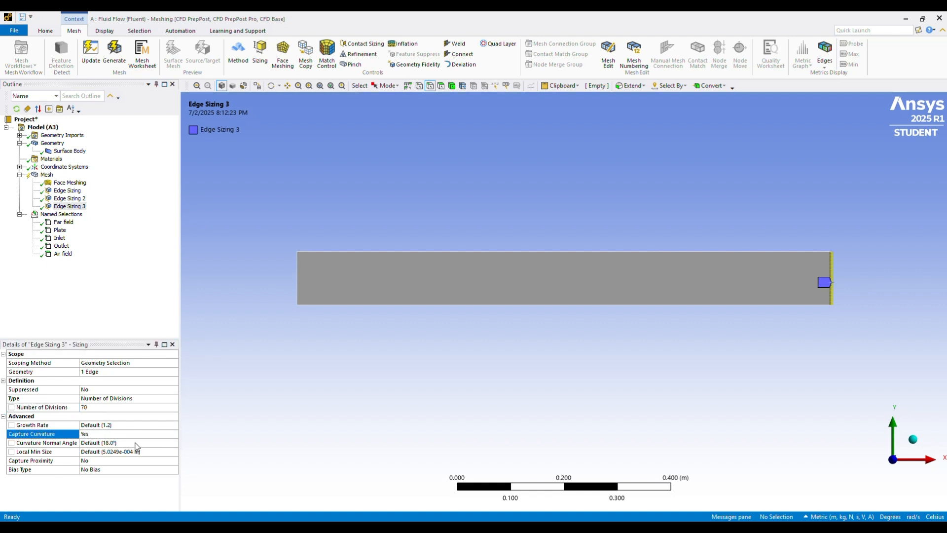
pyautogui.click(152, 425)
pyautogui.click(174, 424)
pyautogui.click(138, 439)
# - Give the short right edge's sizing the one-directional long-to-short bias type with a bias factor of 70
pyautogui.click(111, 451)
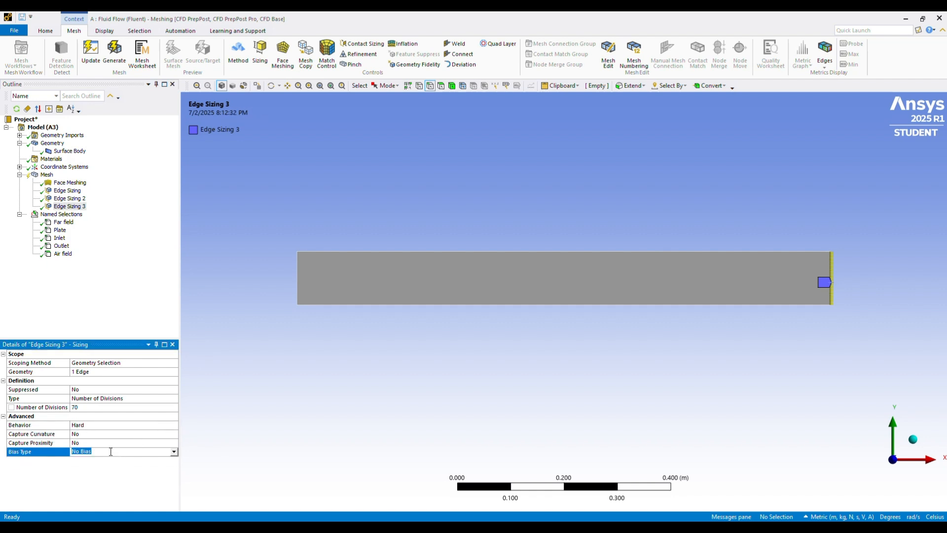
pyautogui.click(174, 451)
pyautogui.click(130, 461)
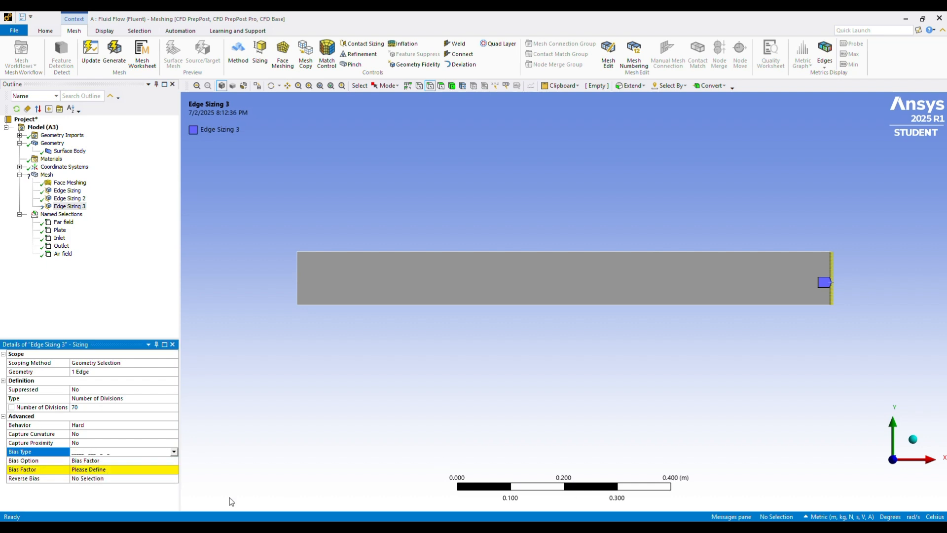
pyautogui.click(115, 469)
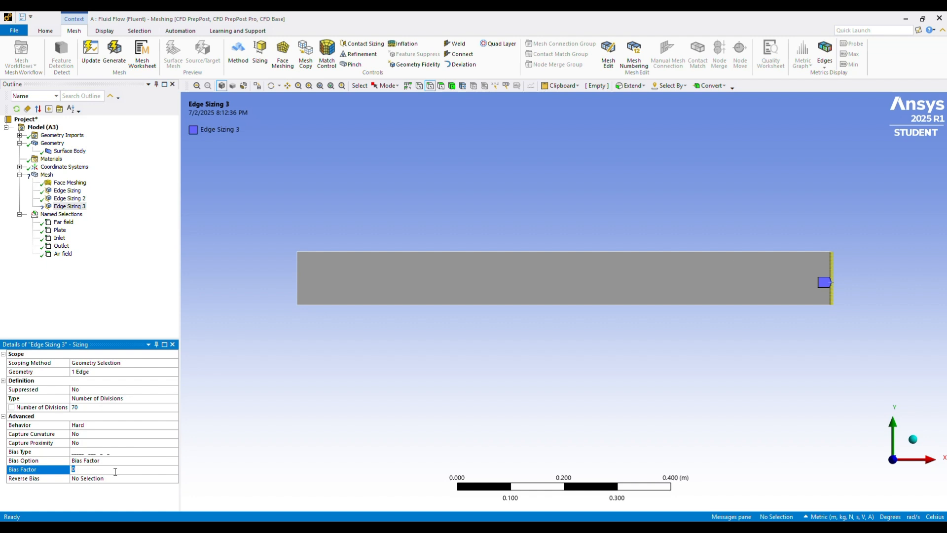
pyautogui.write('70')
pyautogui.press('Return')
# - Reverse the bias on the short right edge and check the direction of its division spacing
pyautogui.click(101, 480)
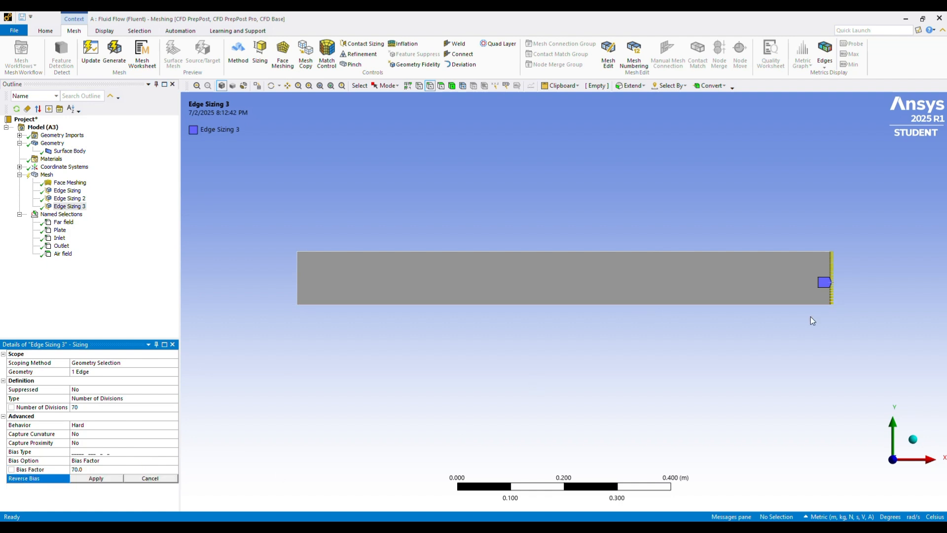
pyautogui.click(833, 299)
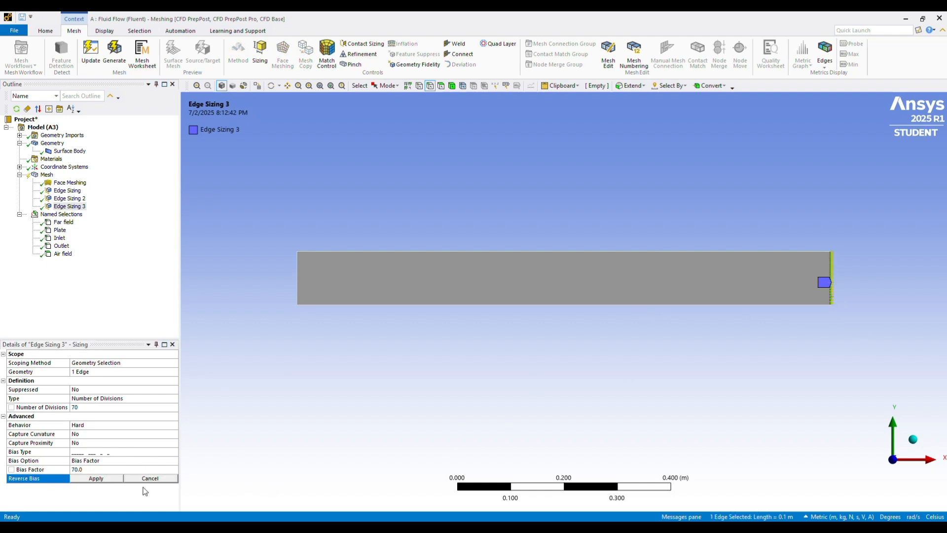
pyautogui.click(116, 478)
pyautogui.scroll(4, 845, 295)
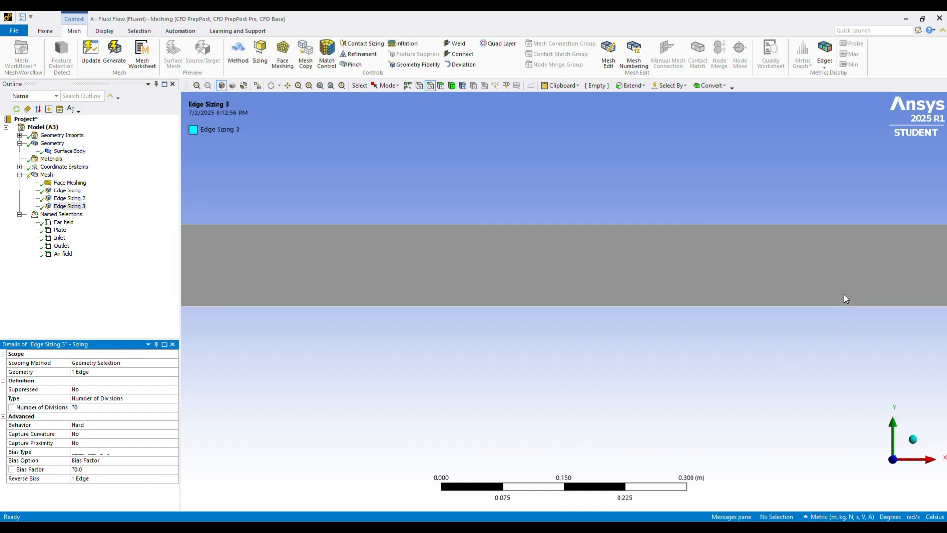
pyautogui.scroll(-4, 897, 299)
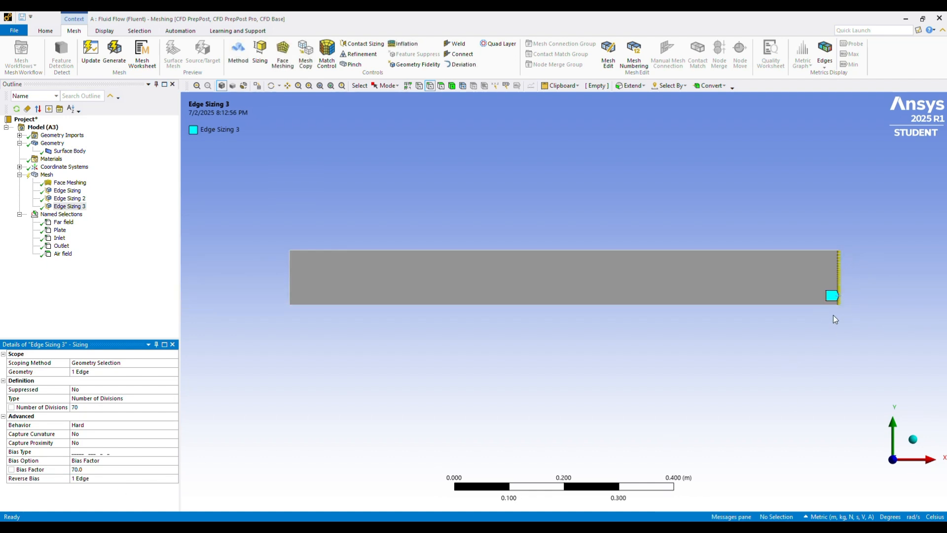
# - Generate the mesh with the three edge sizings and display it on the surface body
pyautogui.click(115, 52)
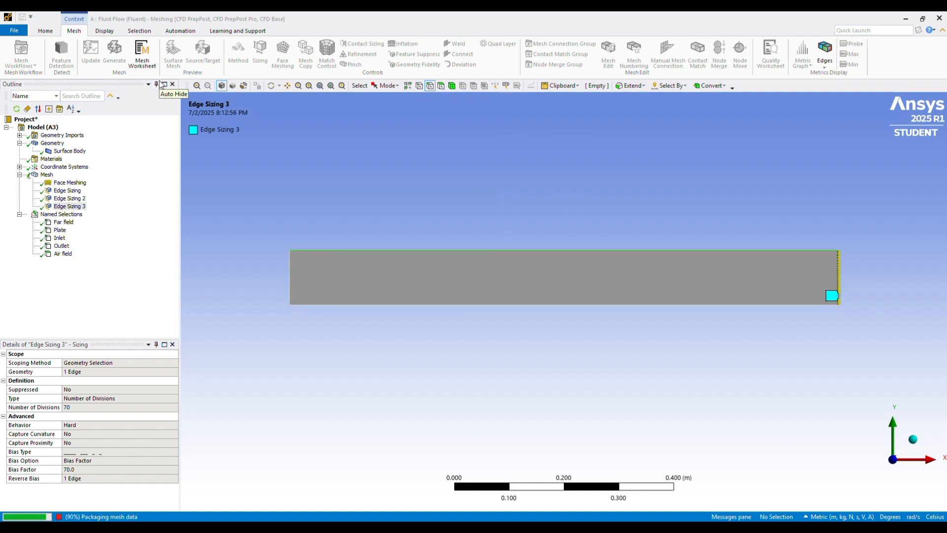
pyautogui.click(47, 174)
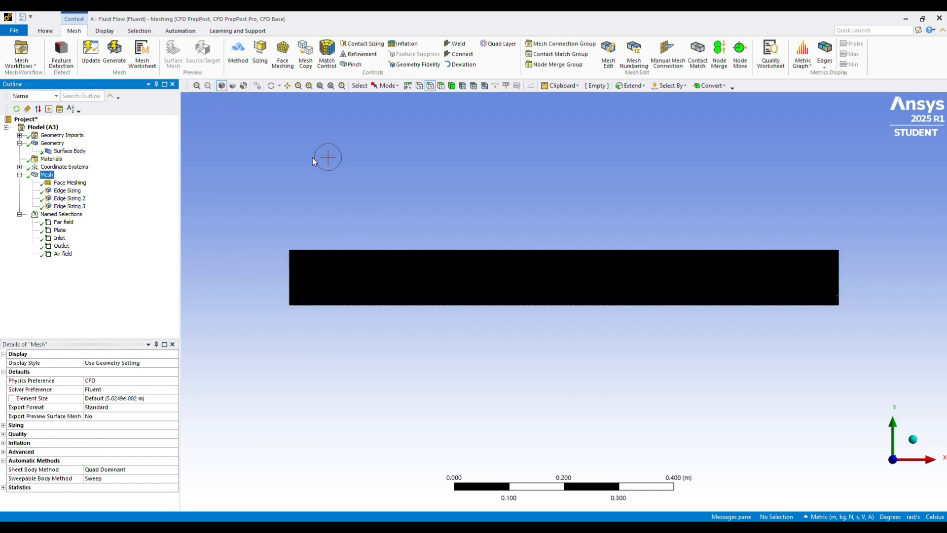
# - Examine the generated mesh up close toward the outlet end, checking how the cells are graded toward the plate
pyautogui.click(287, 85)
pyautogui.scroll(10, 616, 275)
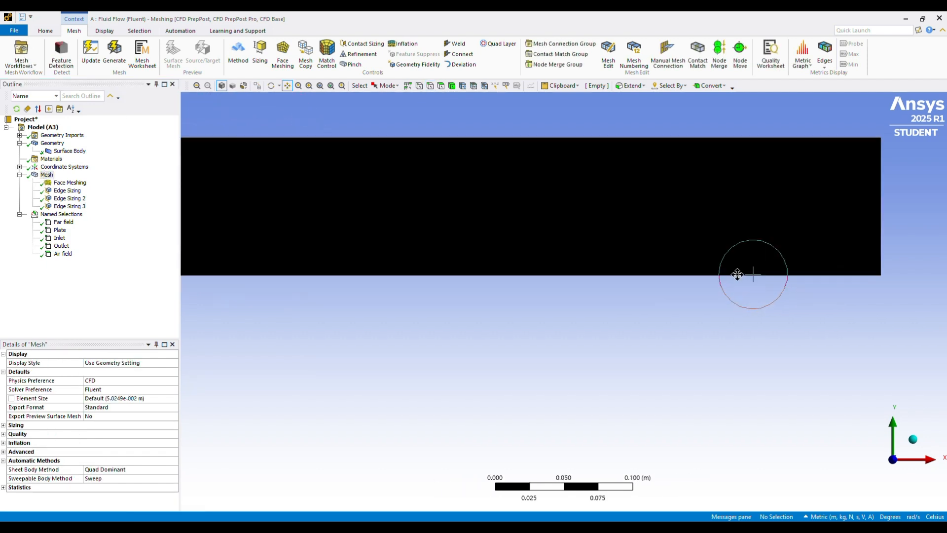
pyautogui.moveTo(712, 268); pyautogui.dragTo(439, 346)
pyautogui.scroll(3, 663, 295)
pyautogui.moveTo(663, 294); pyautogui.dragTo(505, 293)
pyautogui.scroll(1, 543, 319)
pyautogui.scroll(-10, 542, 318)
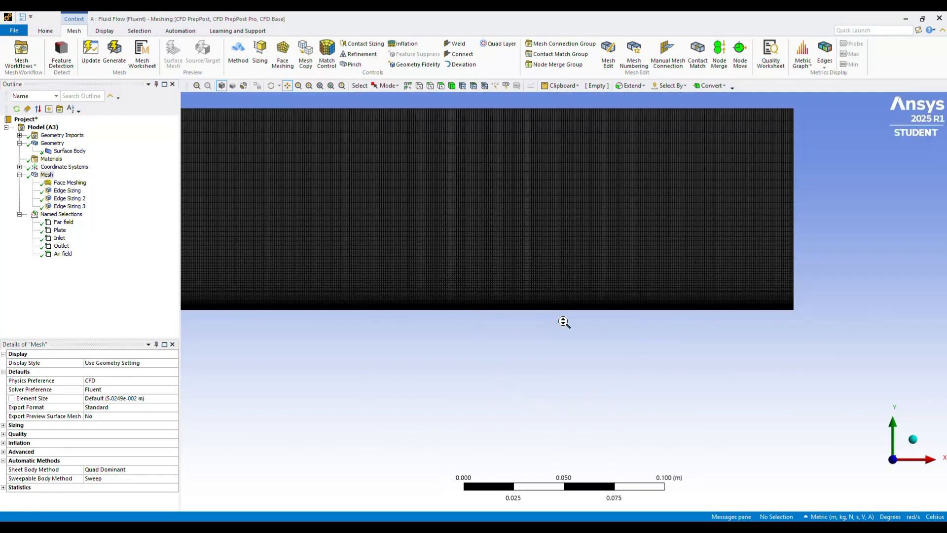
pyautogui.scroll(-3, 542, 315)
pyautogui.moveTo(498, 311); pyautogui.dragTo(513, 276)
# - Switch to Workbench and update the Mesh component of the Fluid Flow (Fluent) system
pyautogui.hotkey('alt', 'Tab')
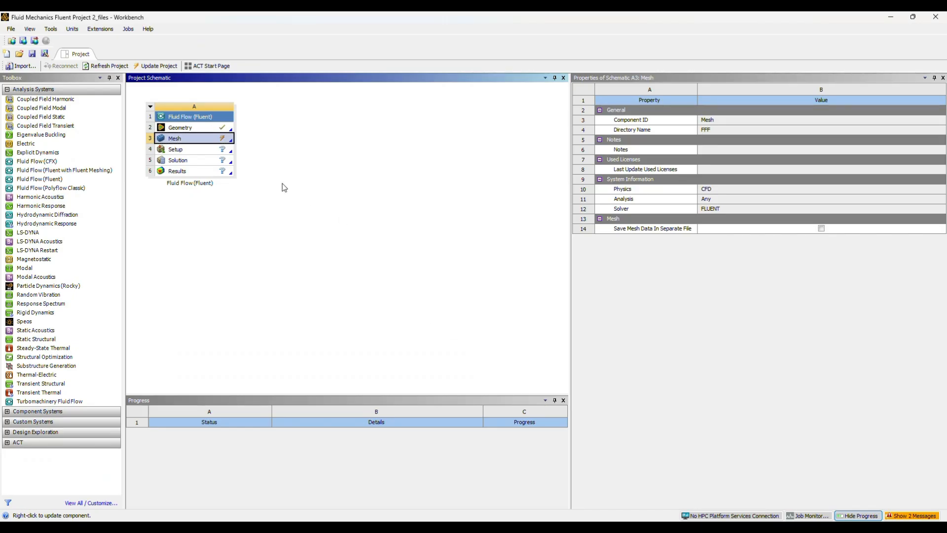
pyautogui.rightClick(192, 142)
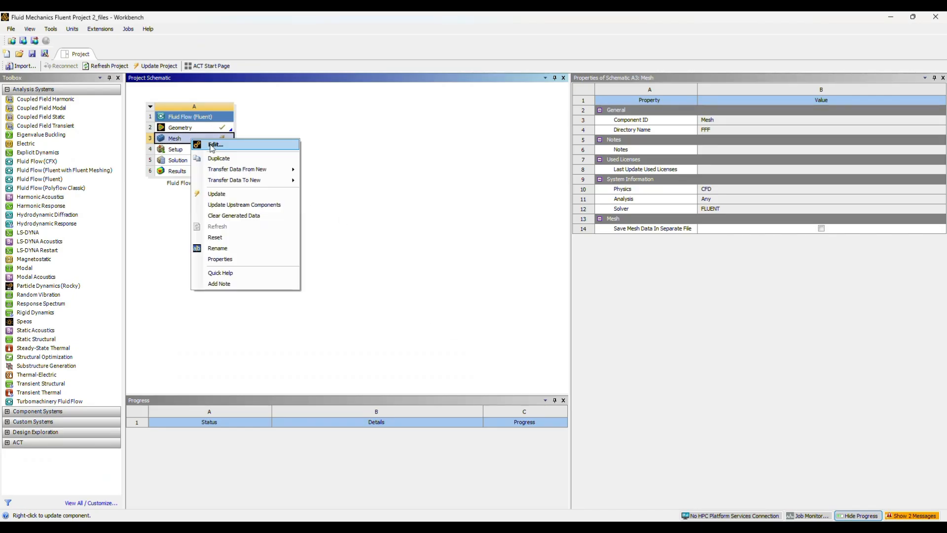
pyautogui.click(218, 191)
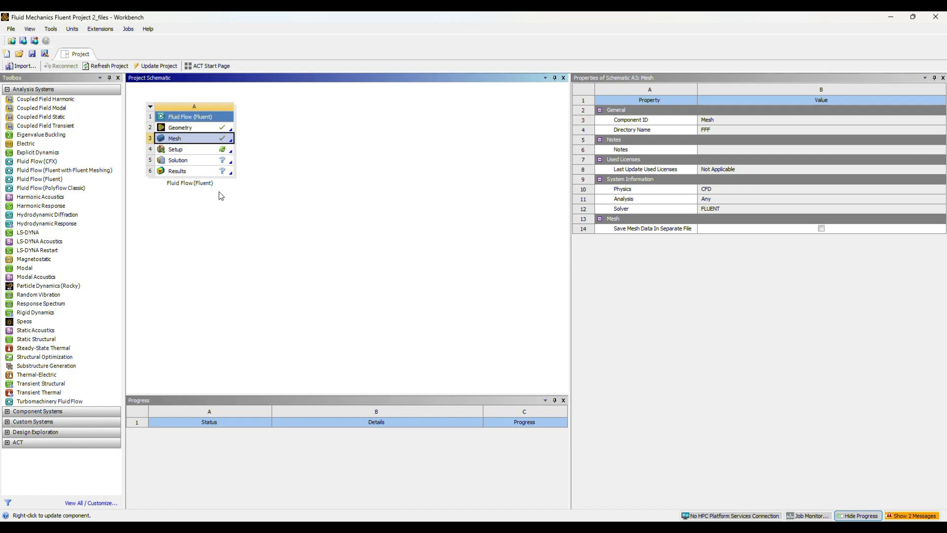
# - Open the Setup component, start Fluent in 2D single precision with 1 solver process, and maximize its window
pyautogui.click(193, 150)
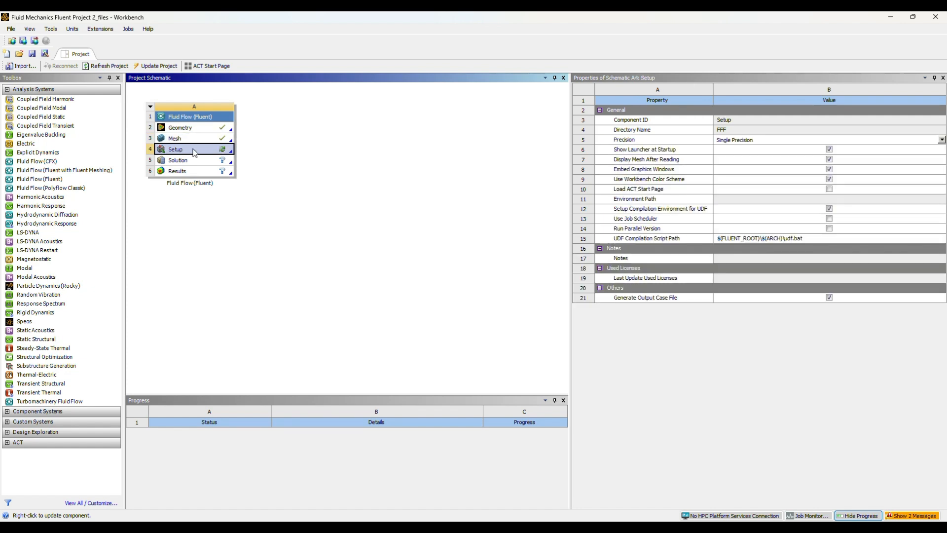
pyautogui.doubleClick(193, 150)
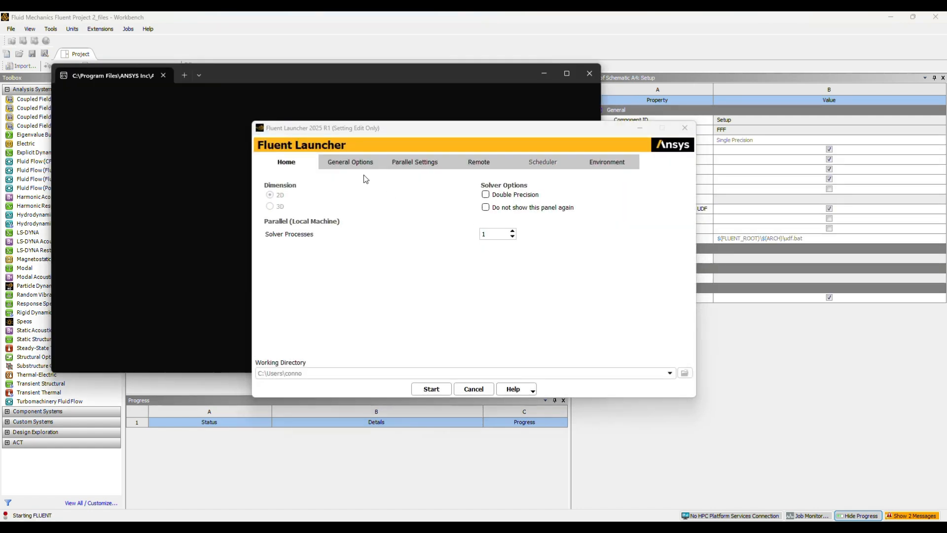
pyautogui.click(430, 389)
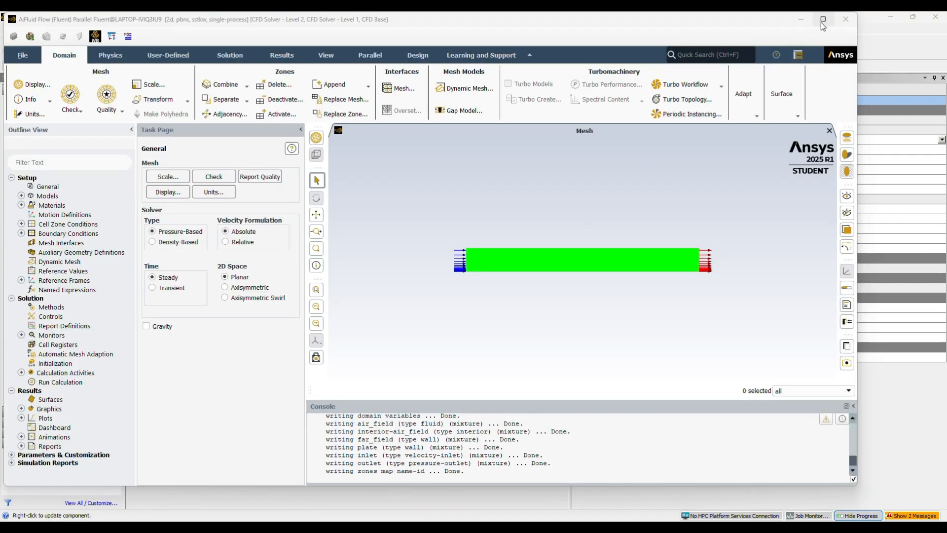
pyautogui.click(822, 20)
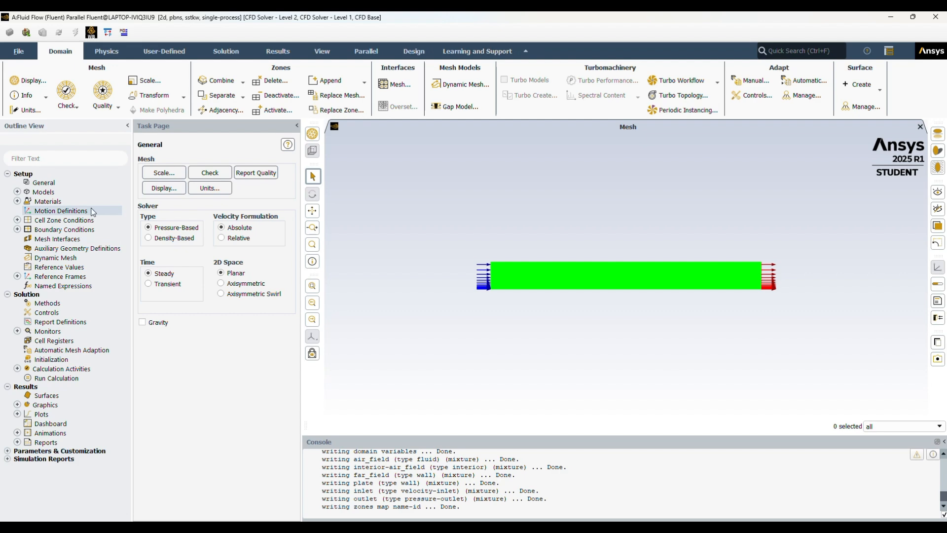
# - Set the viscous model to Laminar and run a mesh check
pyautogui.click(18, 193)
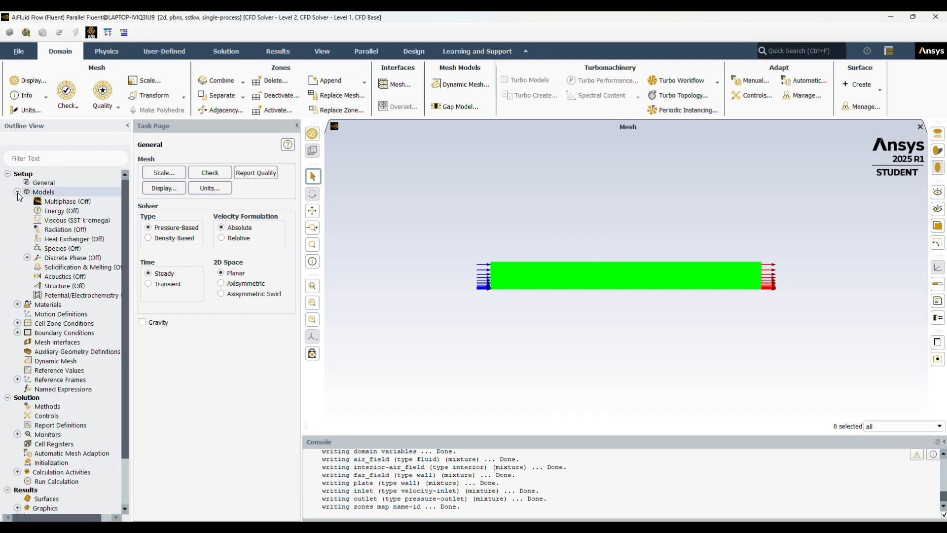
pyautogui.doubleClick(44, 221)
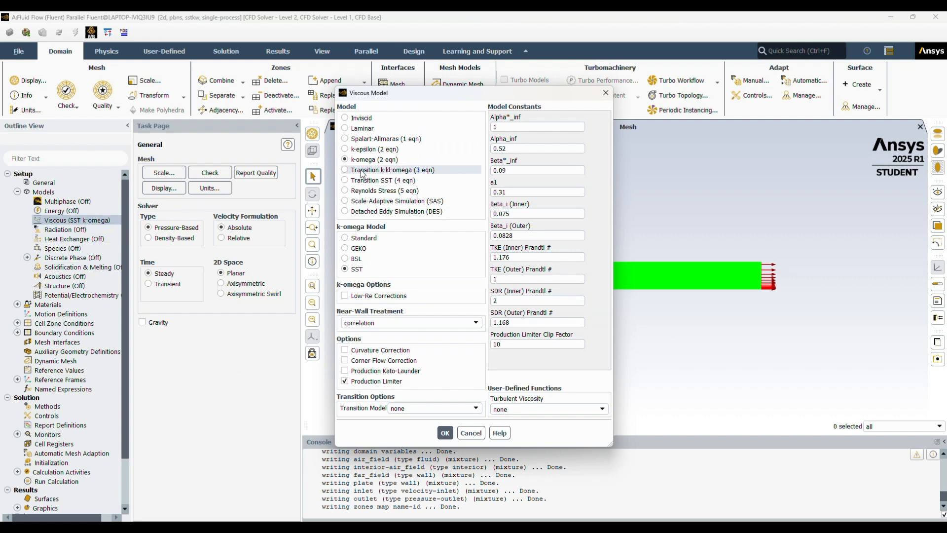
pyautogui.click(363, 129)
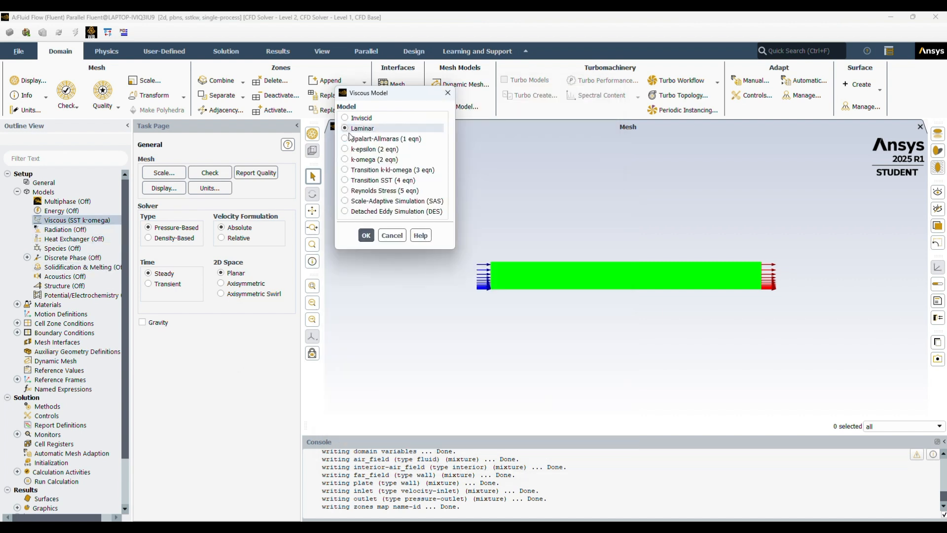
pyautogui.click(366, 235)
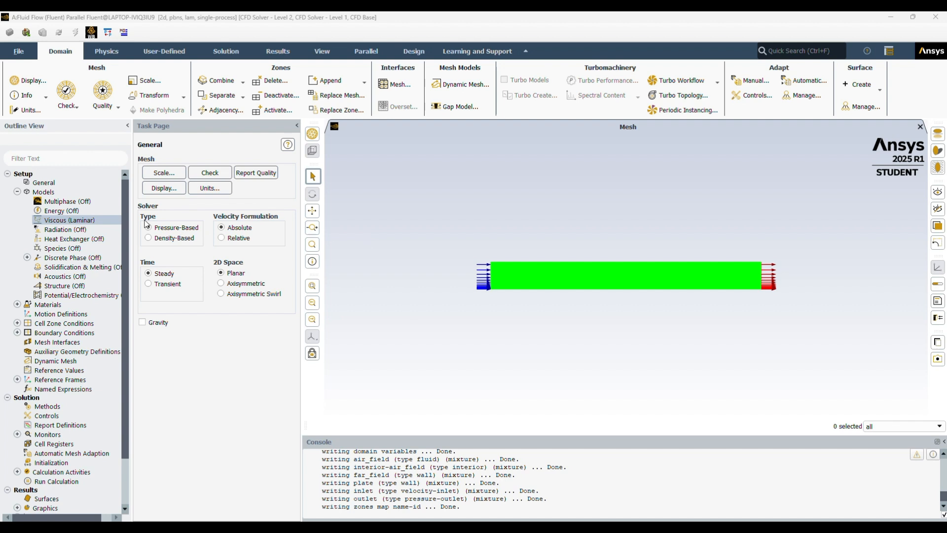
pyautogui.click(200, 173)
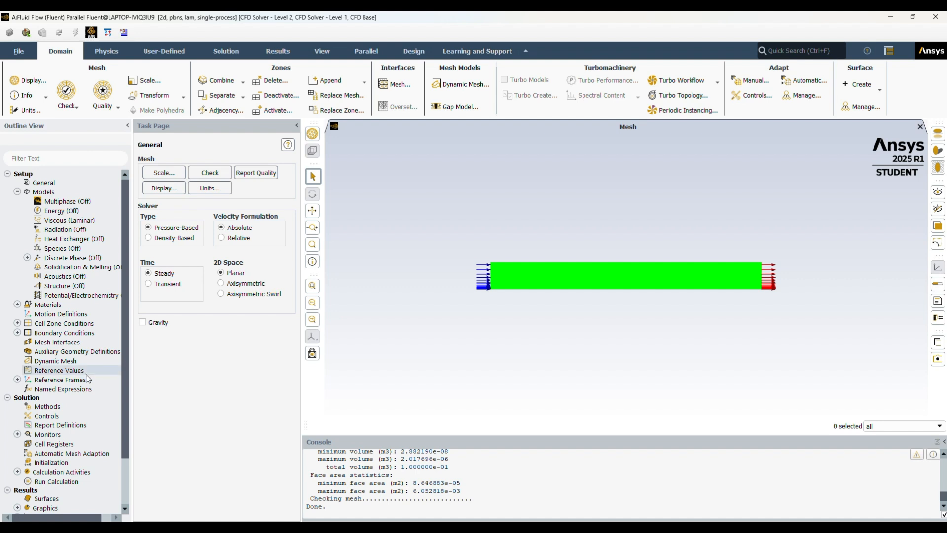
# - Set the air material's constant density to 1.2 kg/m³ and constant viscosity to 0.000018 kg/(m s), and save the change
pyautogui.click(17, 304)
pyautogui.click(28, 314)
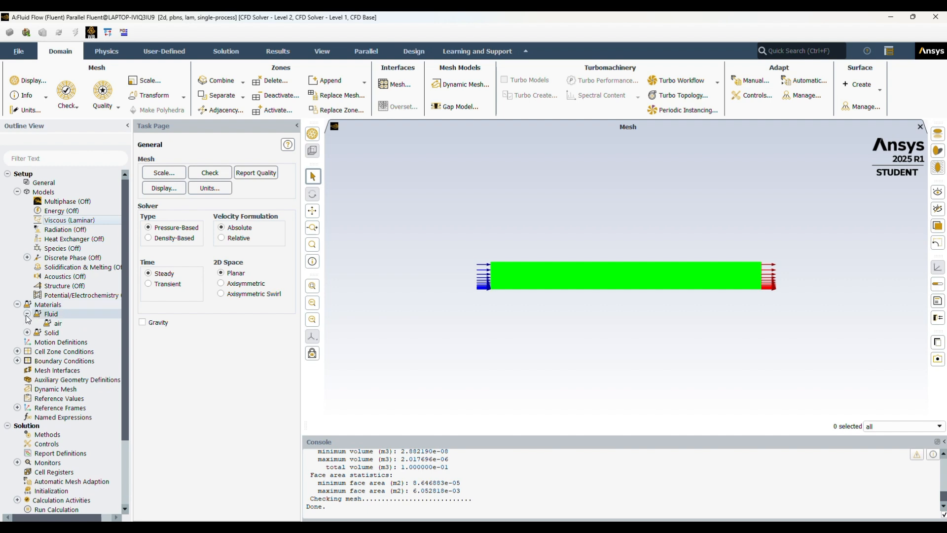
pyautogui.doubleClick(54, 323)
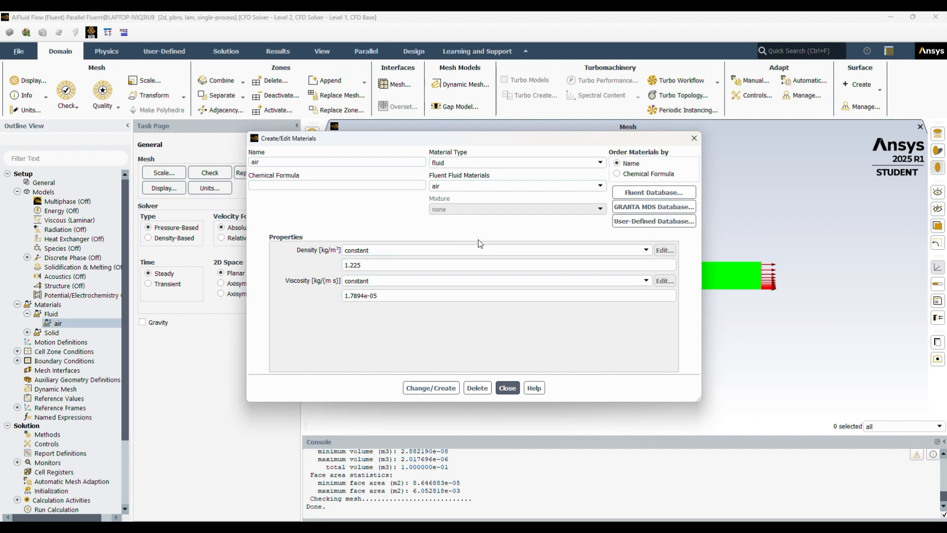
pyautogui.tripleClick(407, 270)
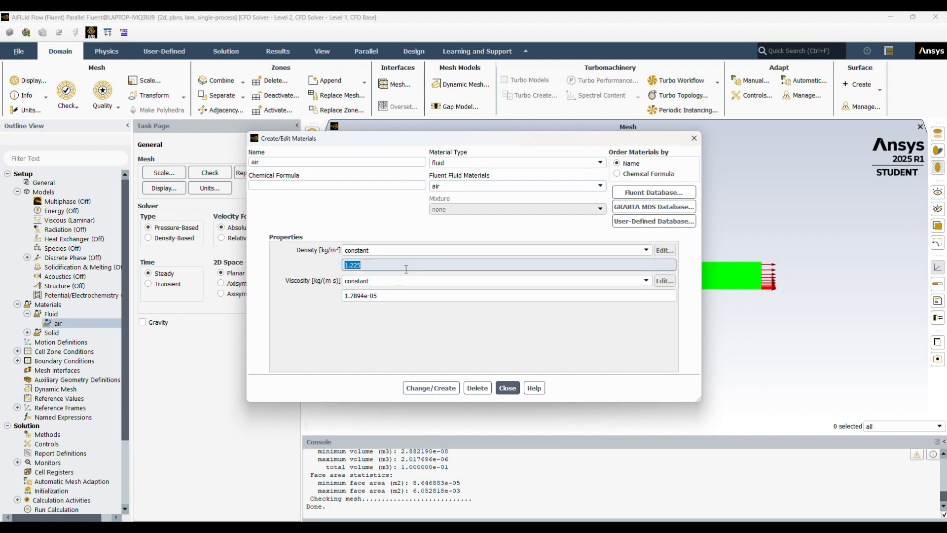
pyautogui.write('1.2')
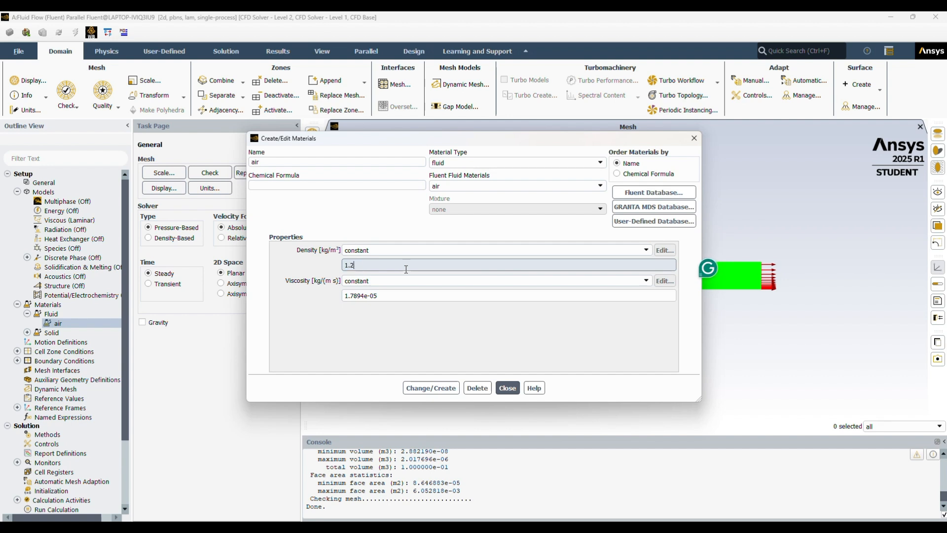
pyautogui.tripleClick(395, 297)
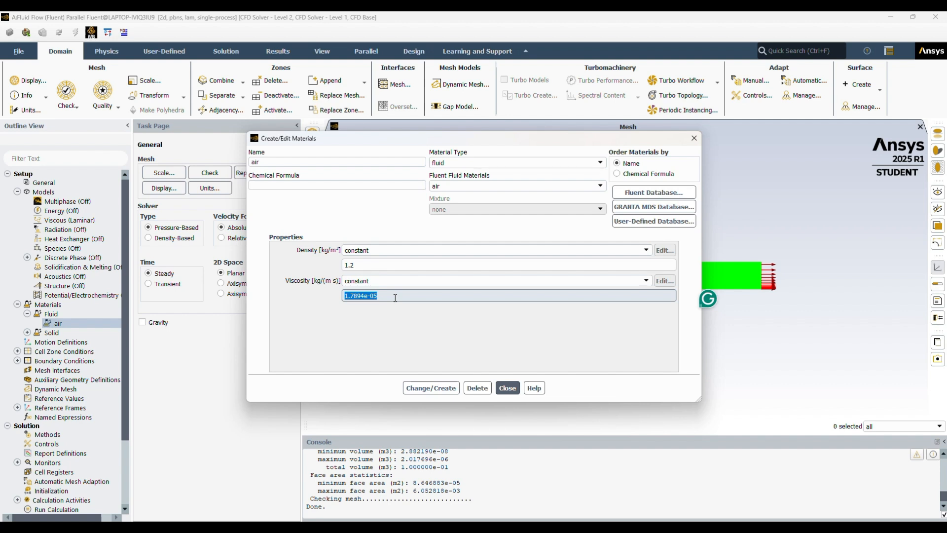
pyautogui.write('0.000018')
pyautogui.click(431, 387)
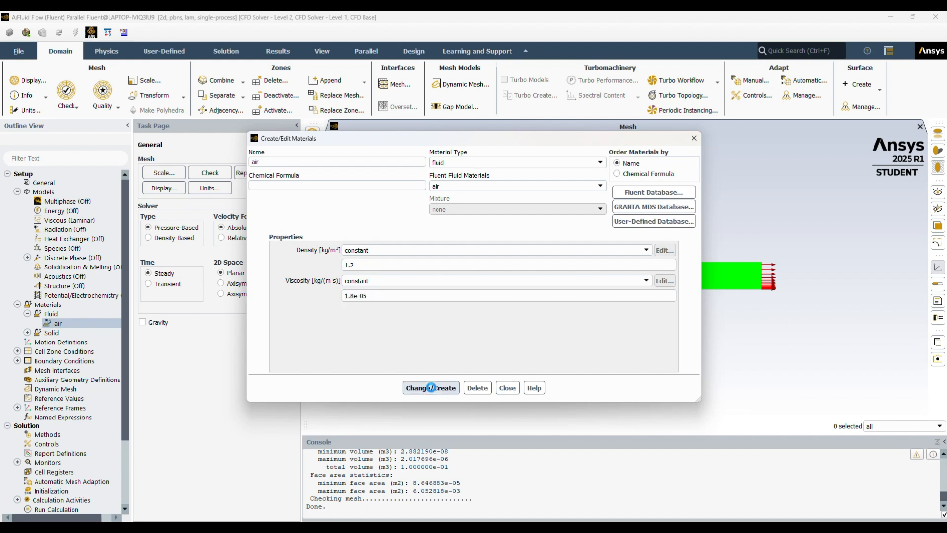
pyautogui.click(506, 388)
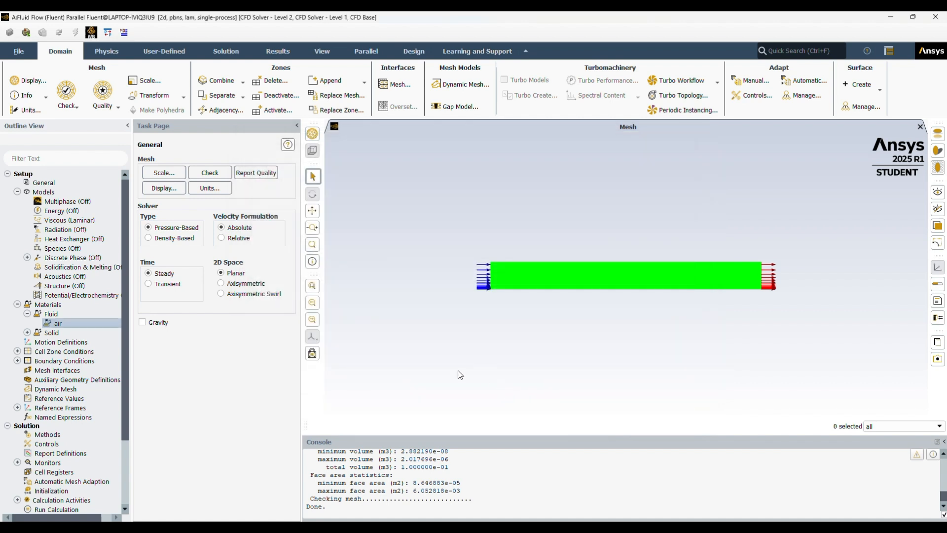
# - Check the material assigned to the air_field fluid cell zone and close its settings
pyautogui.click(18, 351)
pyautogui.click(28, 360)
pyautogui.click(49, 369)
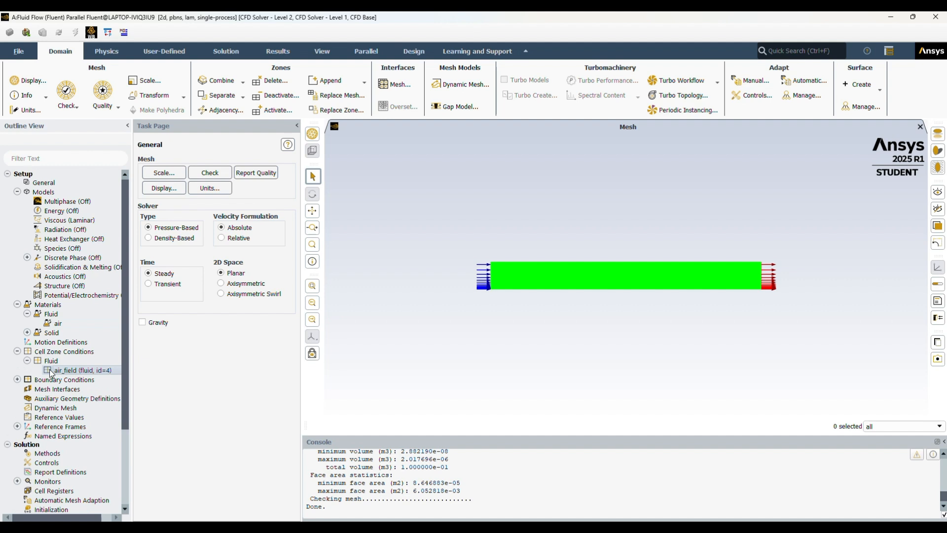
pyautogui.doubleClick(65, 371)
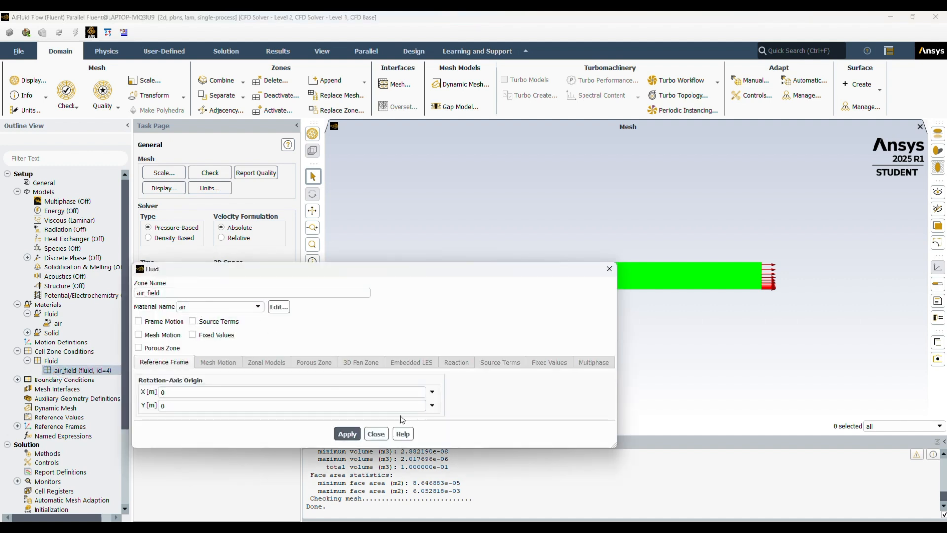
pyautogui.click(376, 433)
# - Set the inlet boundary's velocity magnitude to 2 m/s and apply it
pyautogui.click(18, 380)
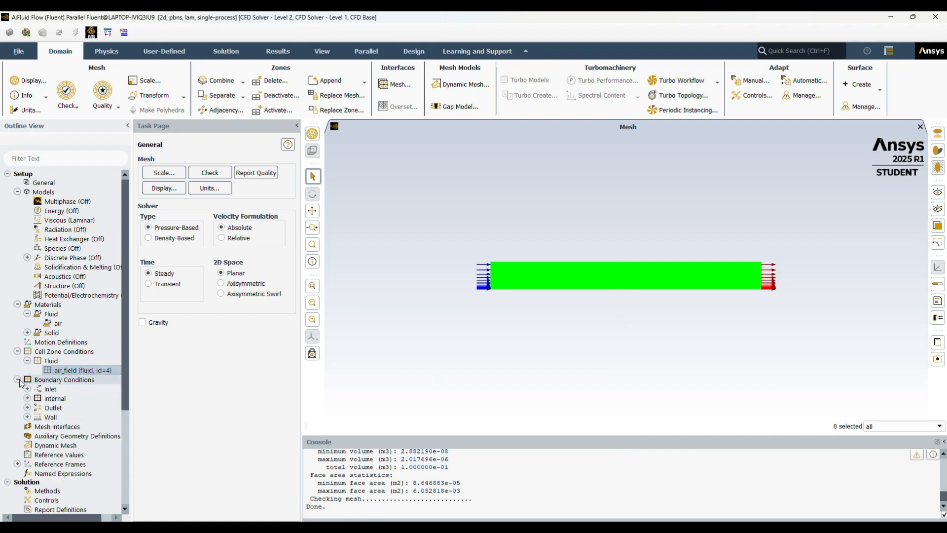
pyautogui.scroll(-4, 19, 384)
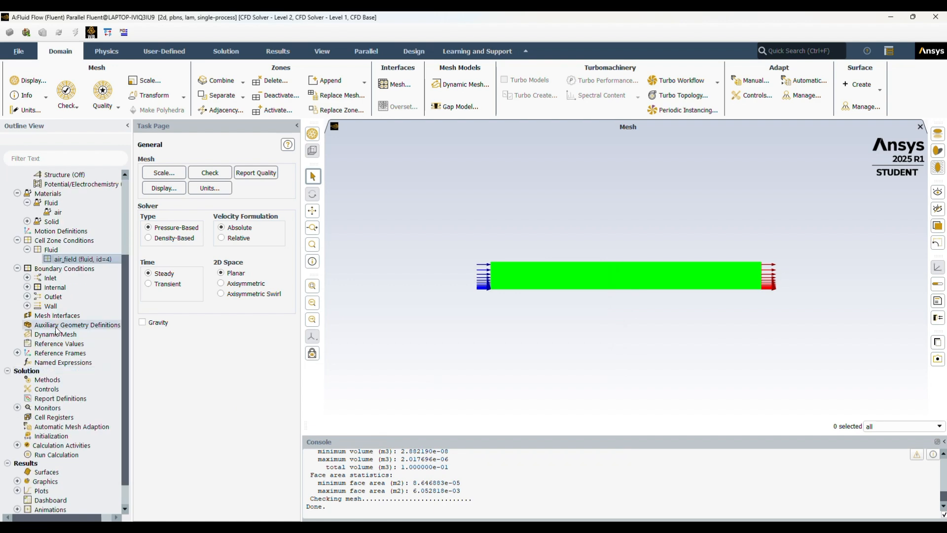
pyautogui.click(27, 278)
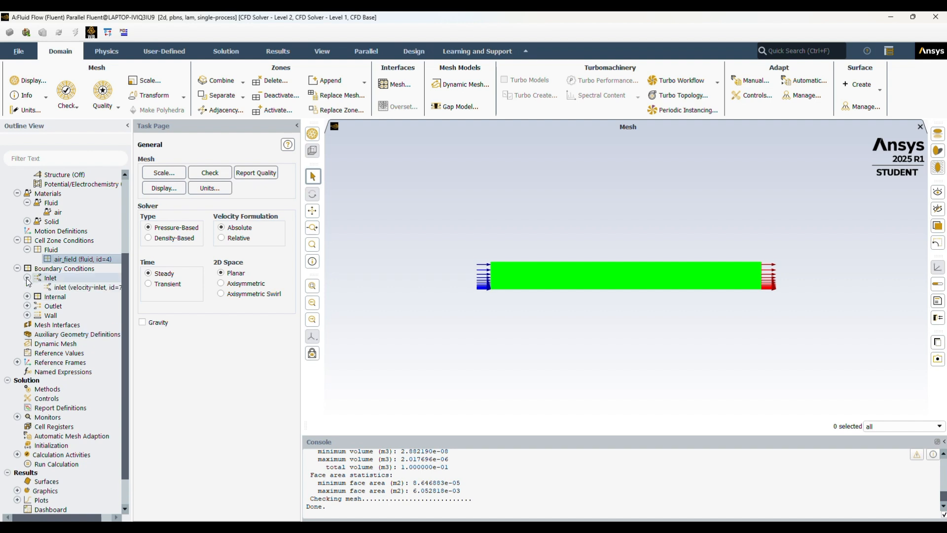
pyautogui.click(62, 286)
pyautogui.doubleClick(61, 285)
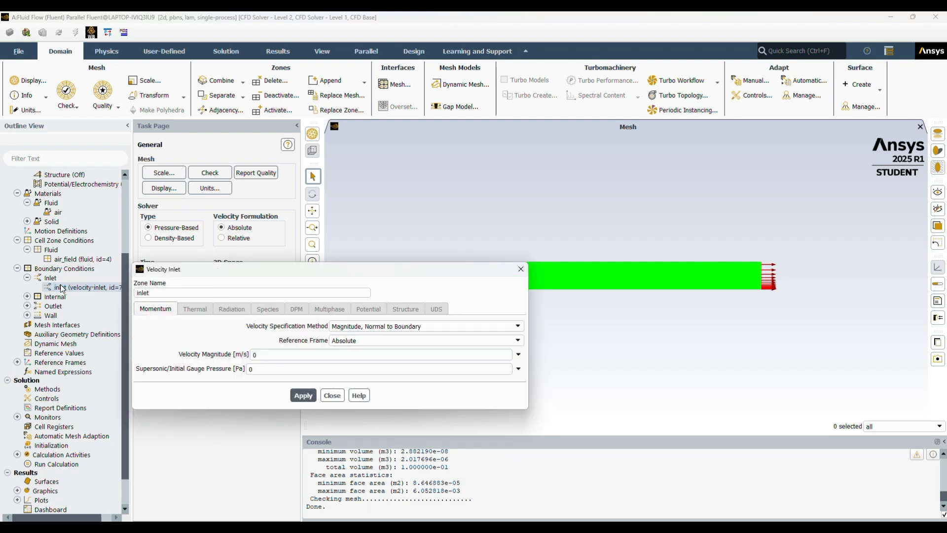
pyautogui.click(272, 353)
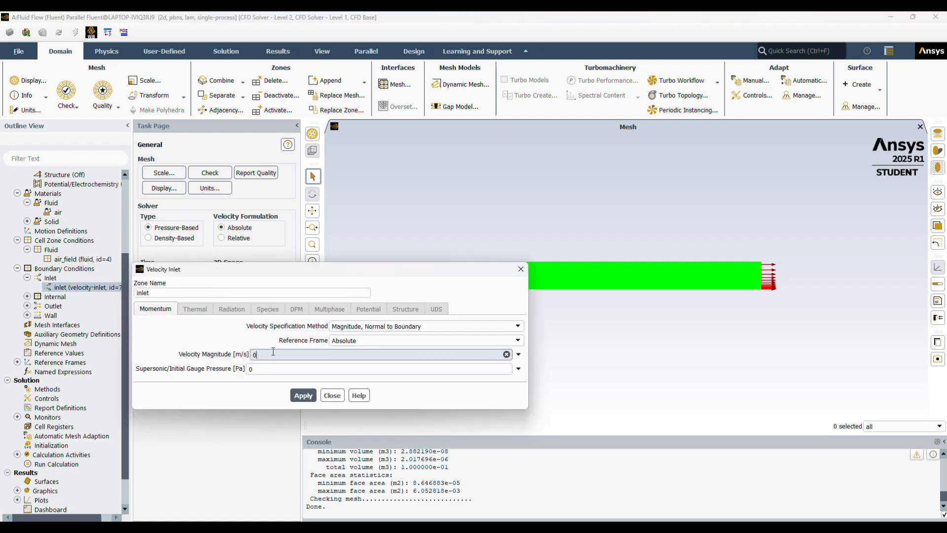
pyautogui.press('BackSpace')
pyautogui.write('2')
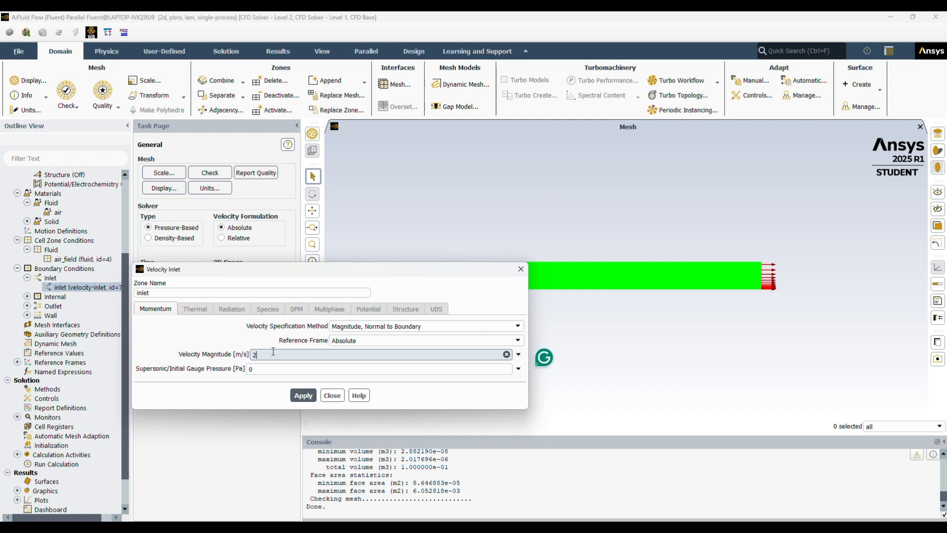
pyautogui.click(301, 396)
pyautogui.click(323, 396)
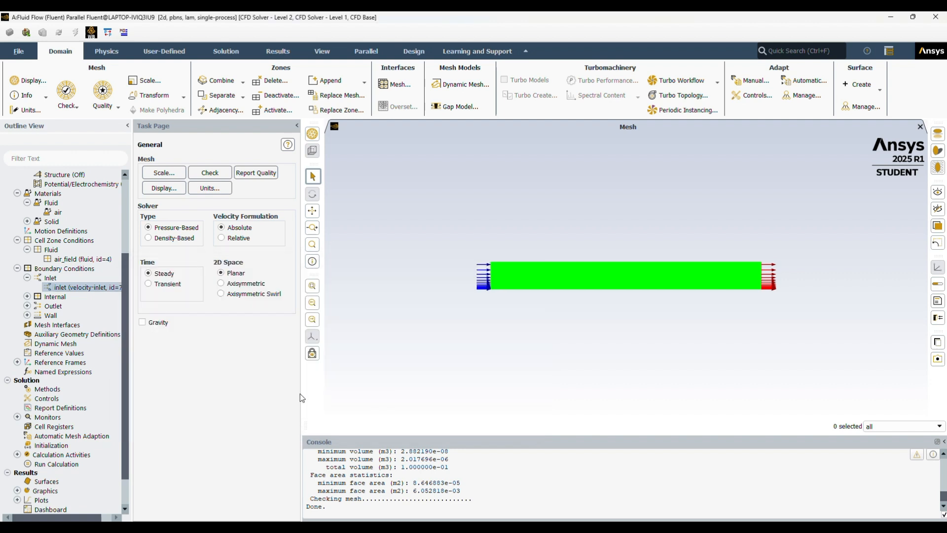
# - Review the interior-air_field boundary's settings and close them
pyautogui.click(27, 296)
pyautogui.doubleClick(61, 307)
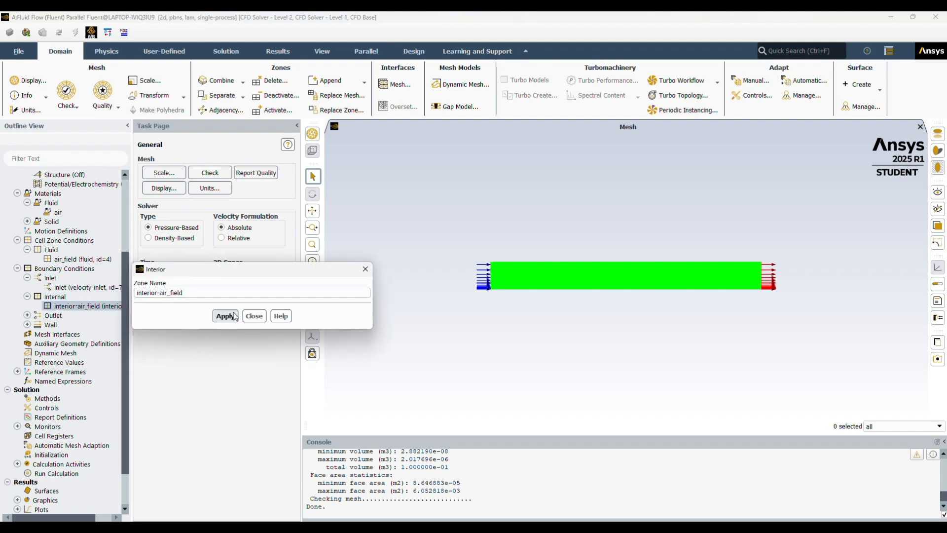
pyautogui.click(254, 316)
# - Enable Prevent Reverse Flow on the outlet pressure boundary, apply the setting and close its settings
pyautogui.click(27, 315)
pyautogui.click(61, 325)
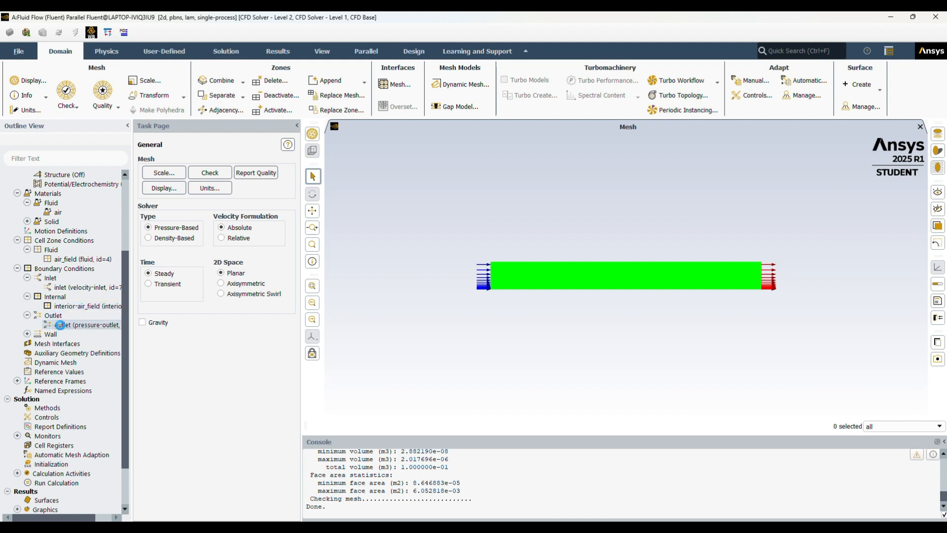
pyautogui.doubleClick(60, 325)
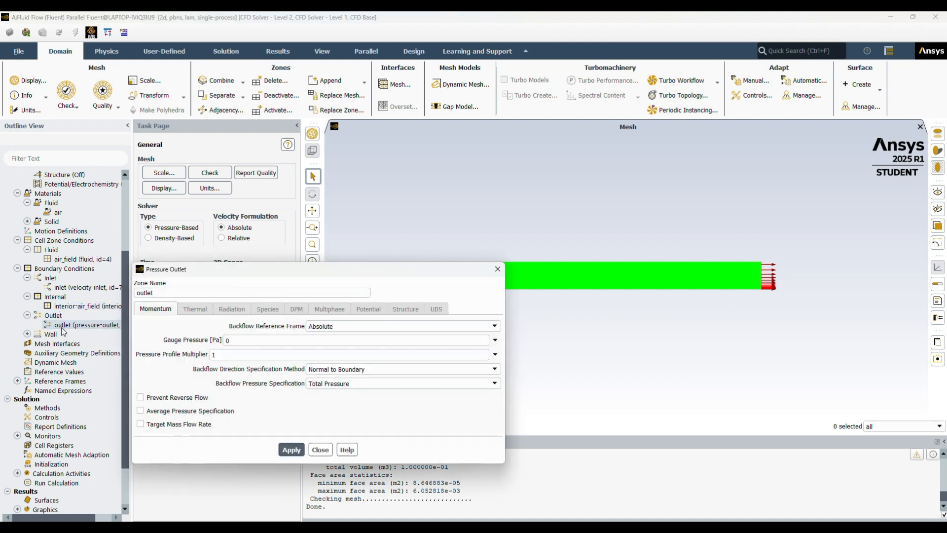
pyautogui.click(140, 397)
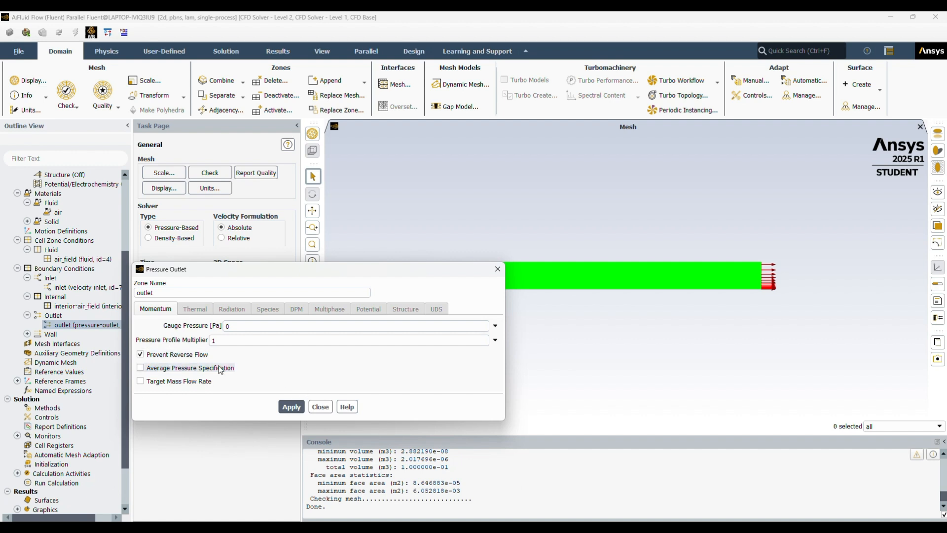
pyautogui.click(291, 409)
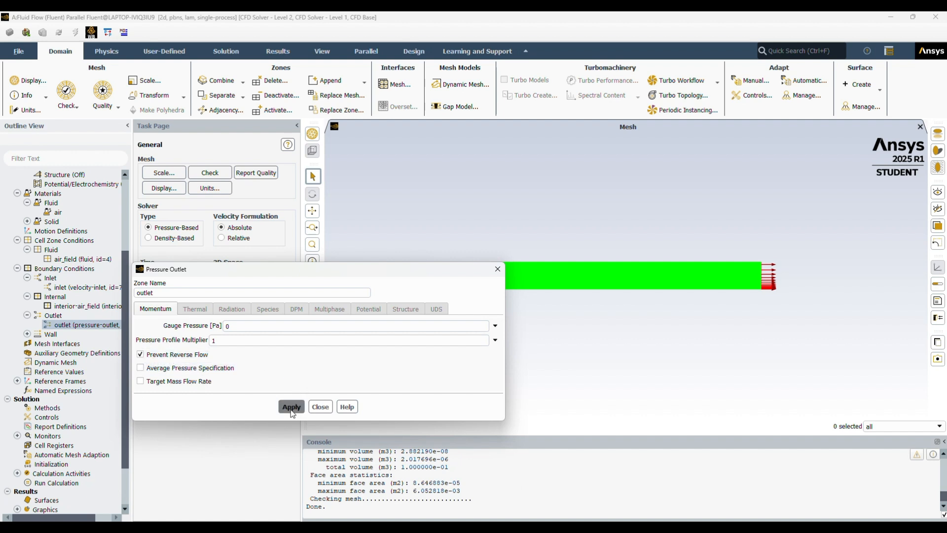
pyautogui.click(320, 406)
# - Change the far_field boundary type from wall to symmetry and close its settings
pyautogui.click(27, 333)
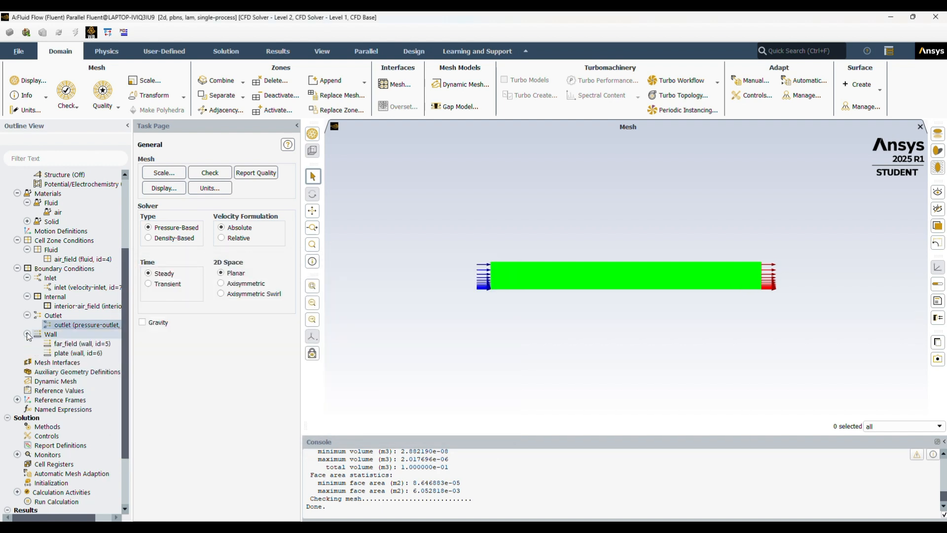
pyautogui.doubleClick(49, 268)
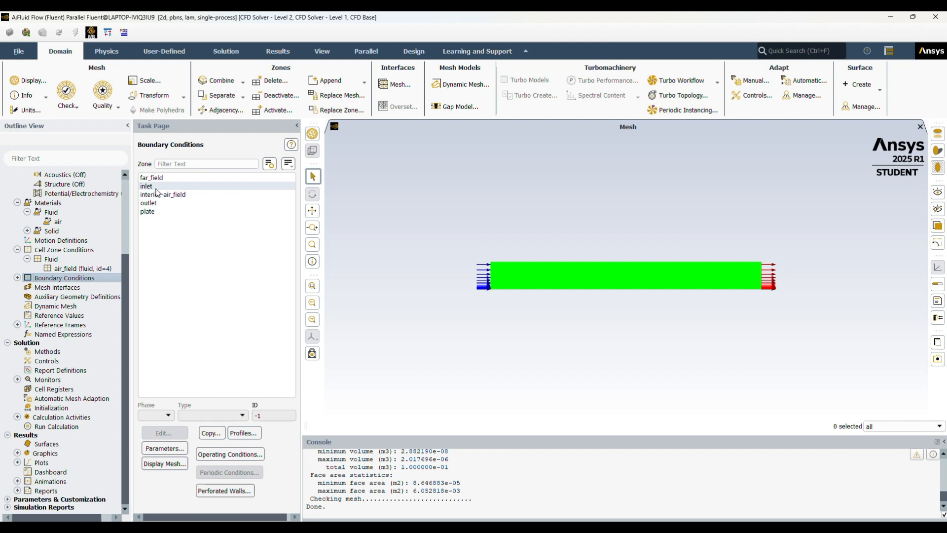
pyautogui.click(156, 178)
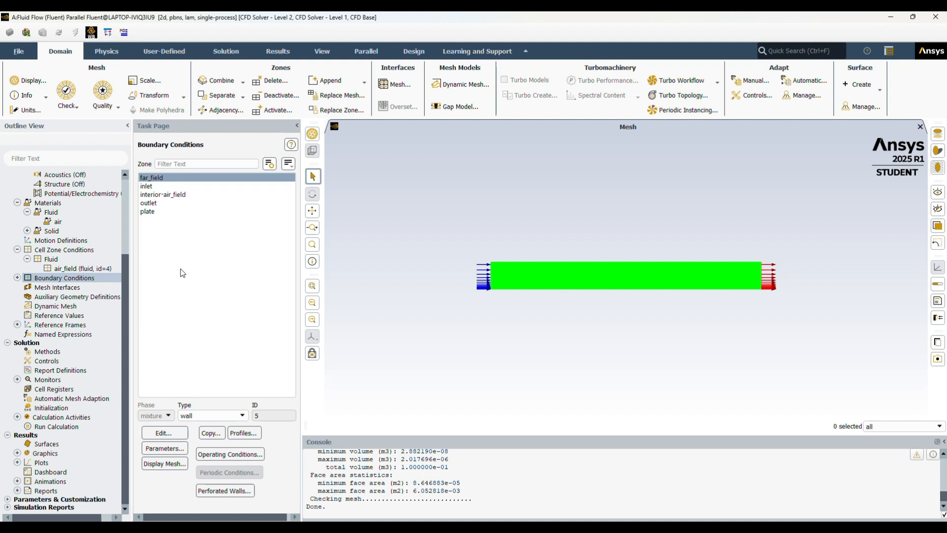
pyautogui.click(229, 416)
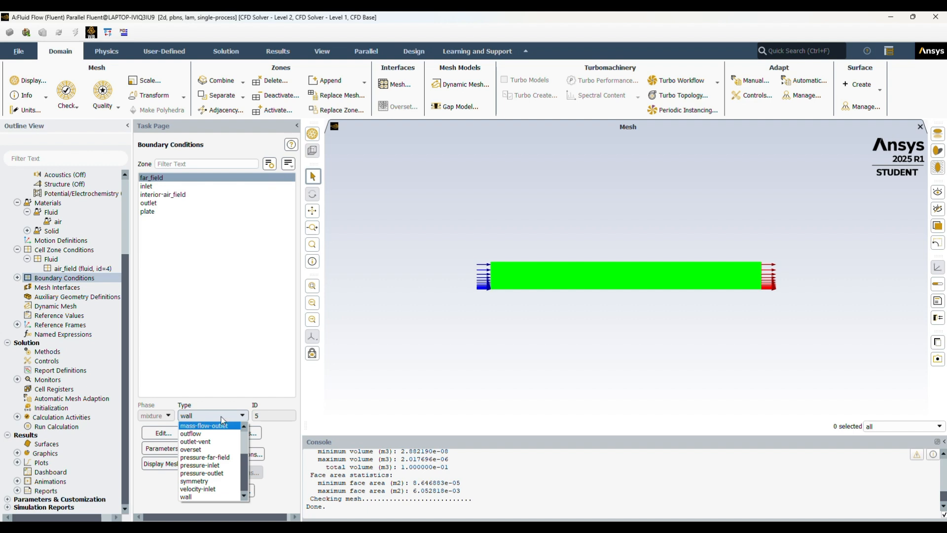
pyautogui.click(195, 481)
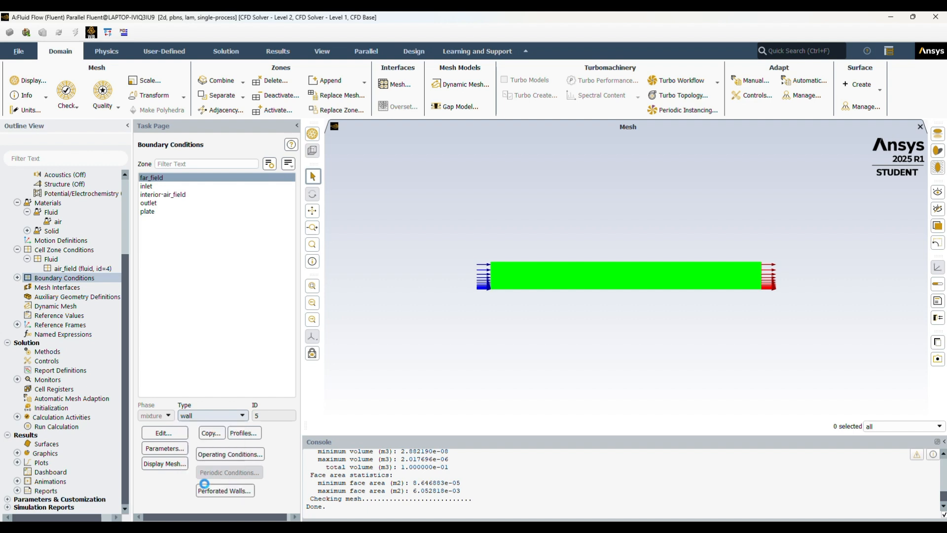
pyautogui.click(223, 317)
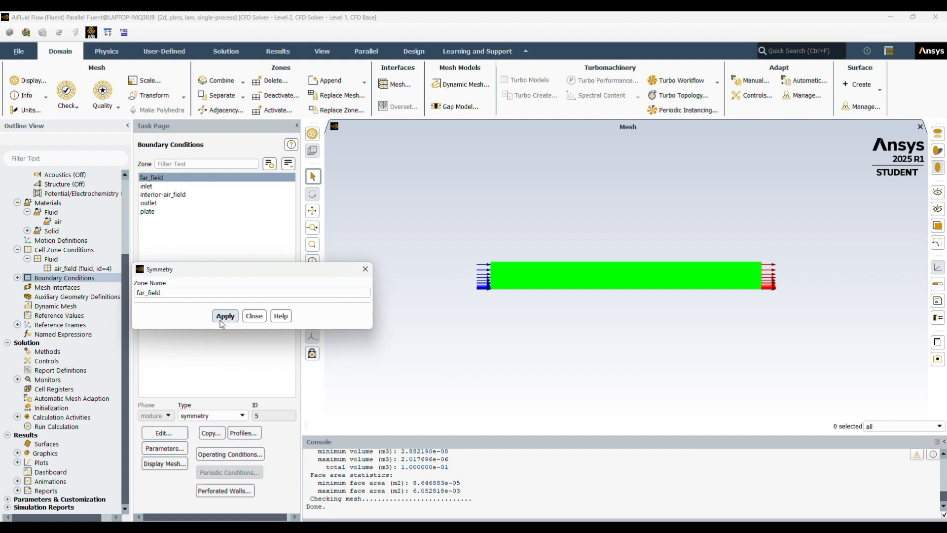
pyautogui.click(254, 316)
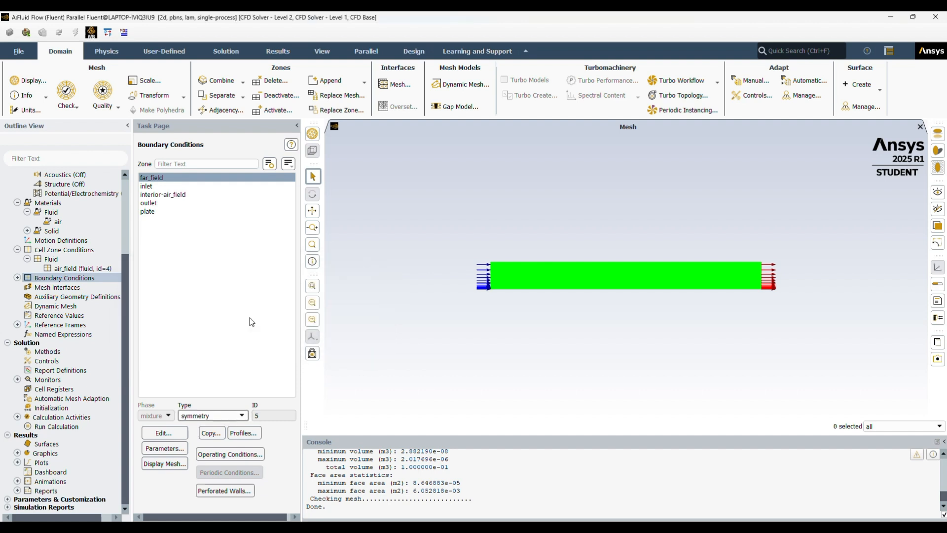
# - Check the types assigned to the inlet, interior, outlet and plate boundaries
pyautogui.click(164, 187)
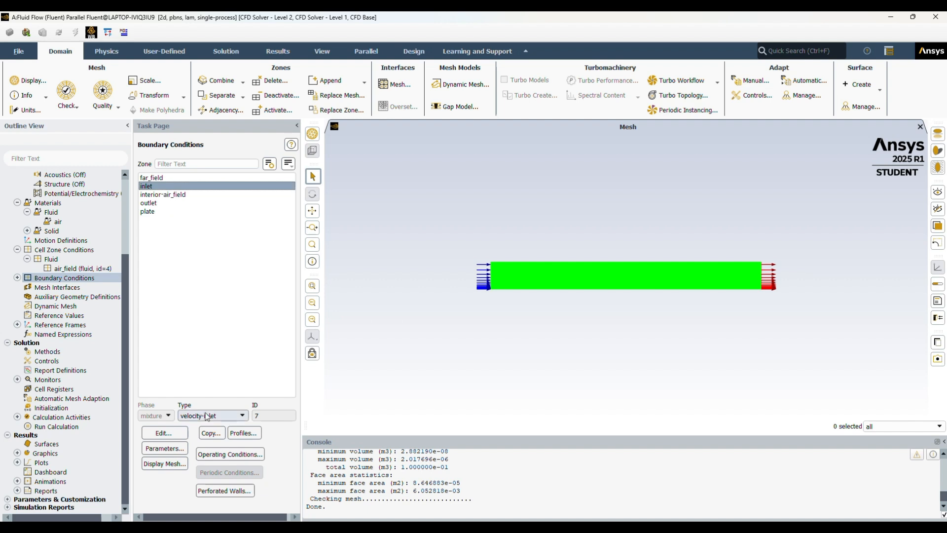
pyautogui.click(153, 194)
pyautogui.click(171, 211)
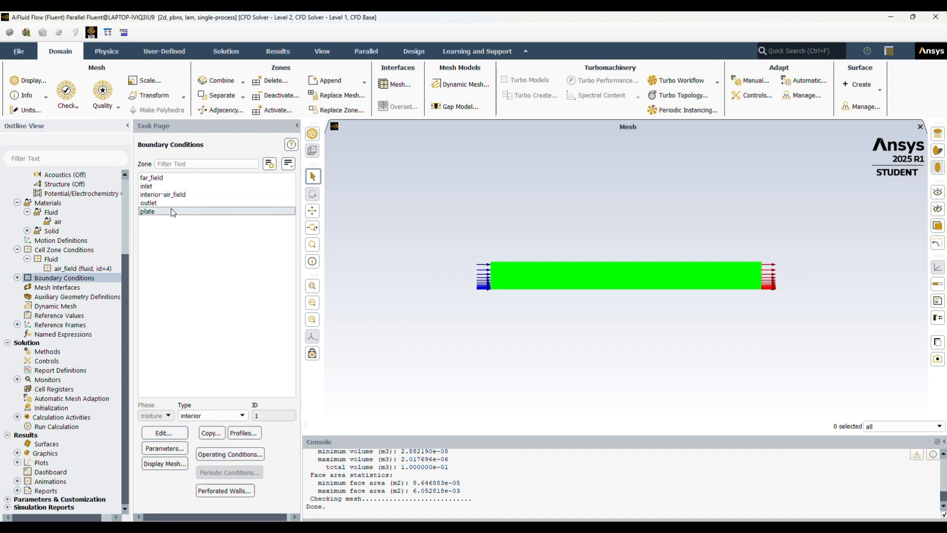
pyautogui.click(169, 204)
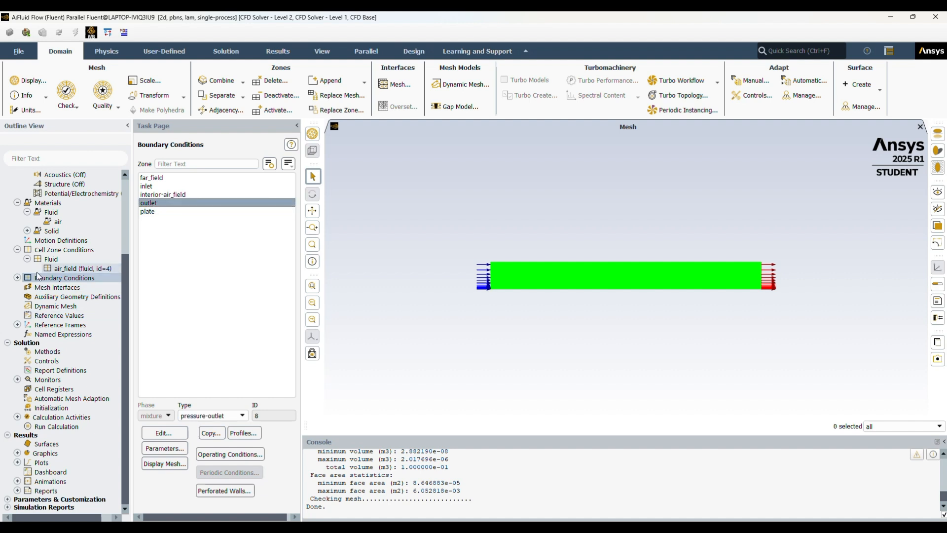
pyautogui.click(17, 278)
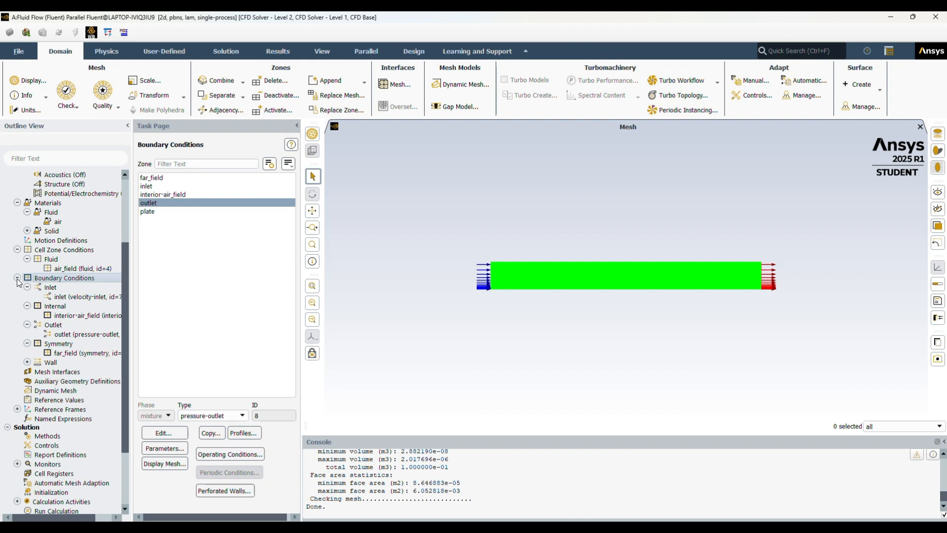
pyautogui.click(27, 362)
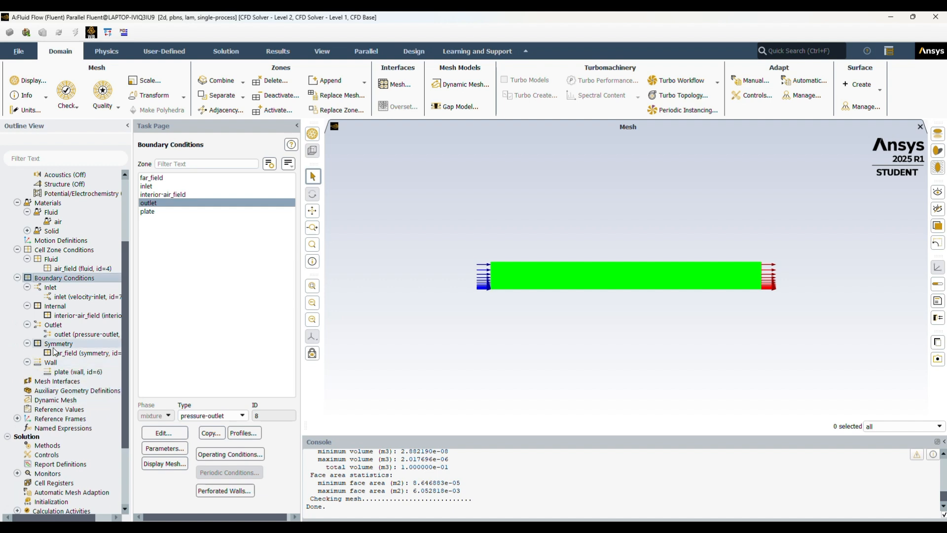
# - Review the solution methods, the solution controls' relaxation factors and the report definitions
pyautogui.scroll(-2, 55, 351)
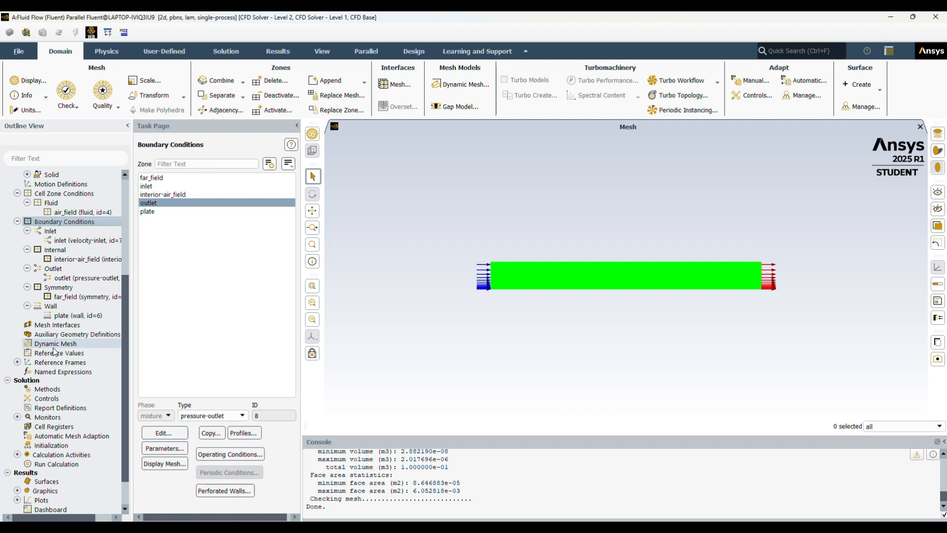
pyautogui.click(56, 352)
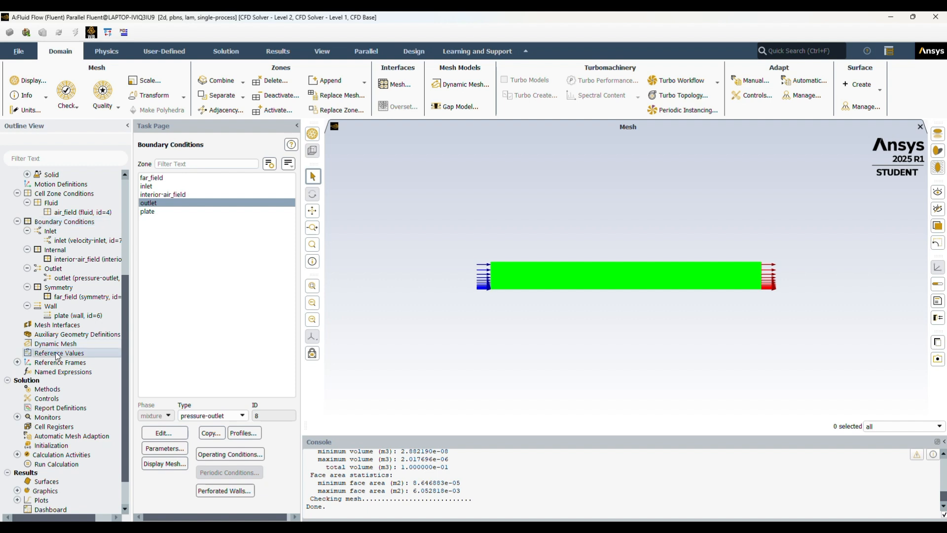
pyautogui.click(39, 392)
pyautogui.click(37, 389)
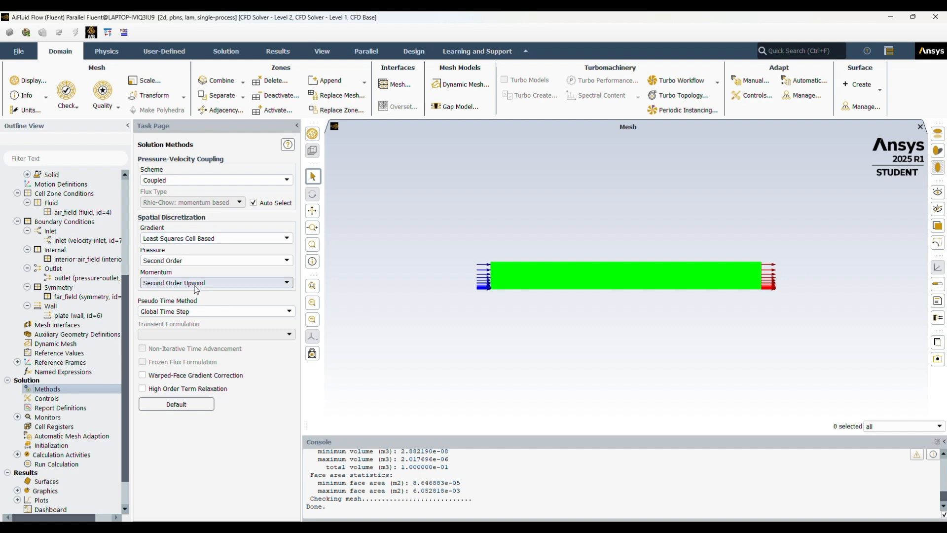
pyautogui.click(48, 398)
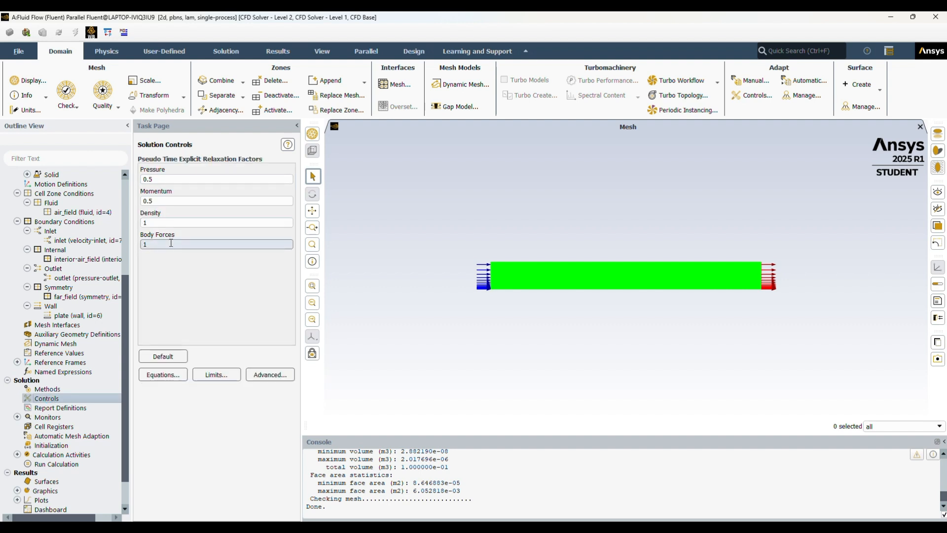
pyautogui.doubleClick(62, 407)
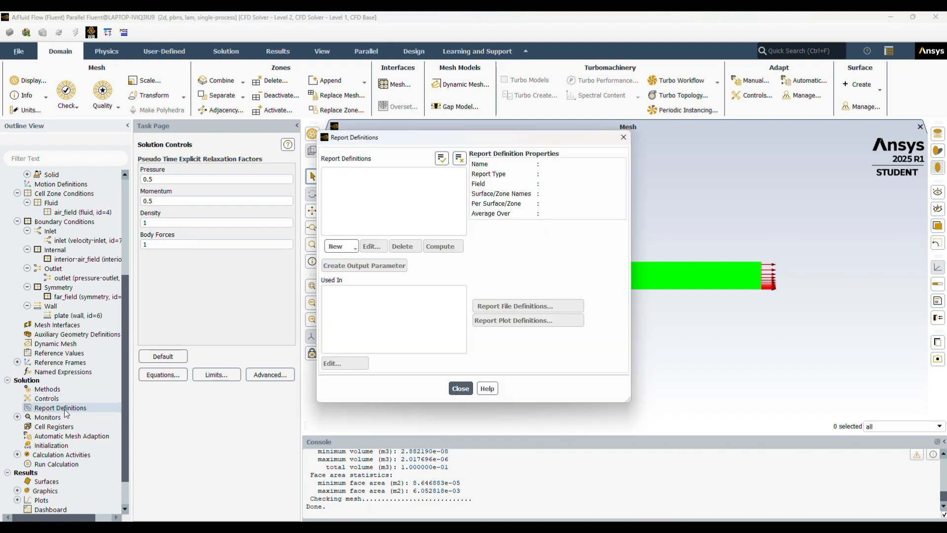
pyautogui.click(460, 388)
# - Set the residual monitors' absolute convergence criteria for continuity, x-velocity and y-velocity to 0.000001 and accept the settings
pyautogui.click(18, 417)
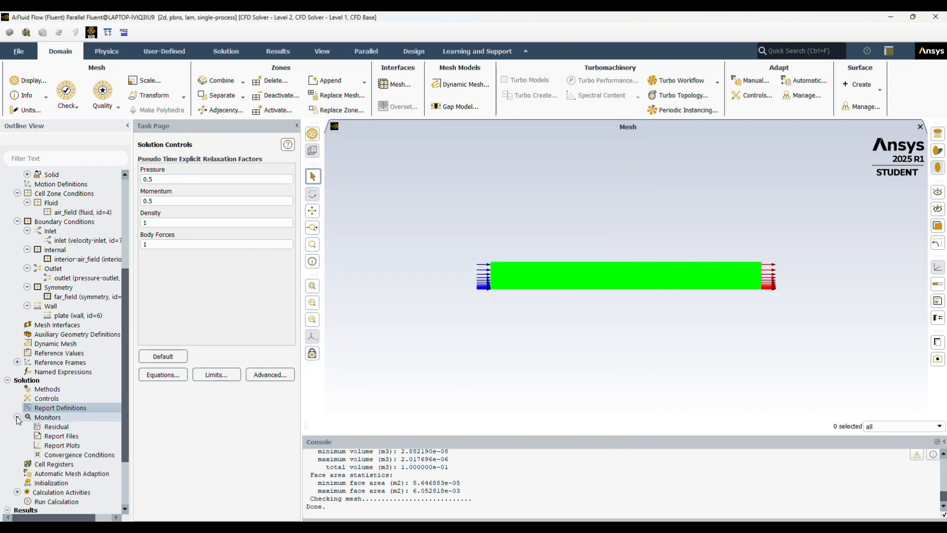
pyautogui.doubleClick(44, 417)
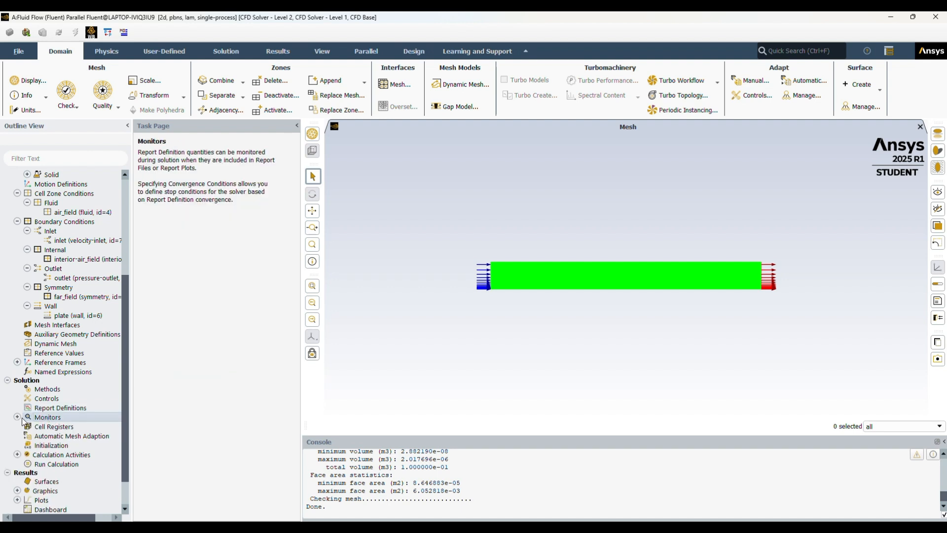
pyautogui.click(17, 416)
pyautogui.doubleClick(42, 427)
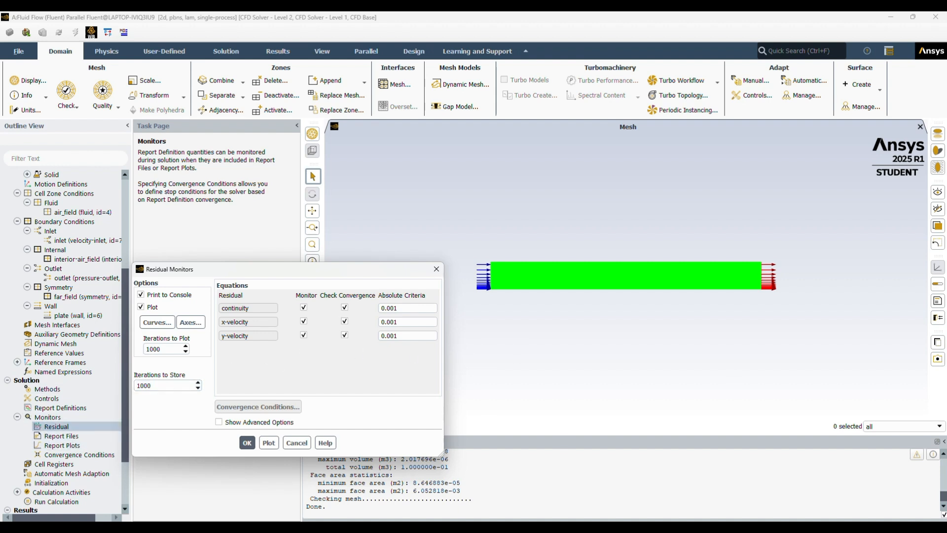
pyautogui.moveTo(207, 268); pyautogui.dragTo(398, 162)
pyautogui.click(580, 201)
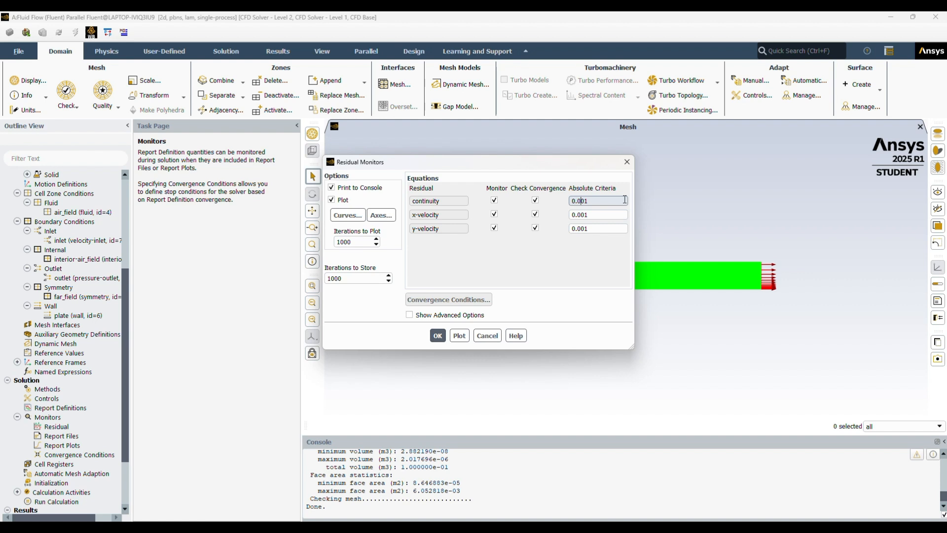
pyautogui.write('000')
pyautogui.click(586, 214)
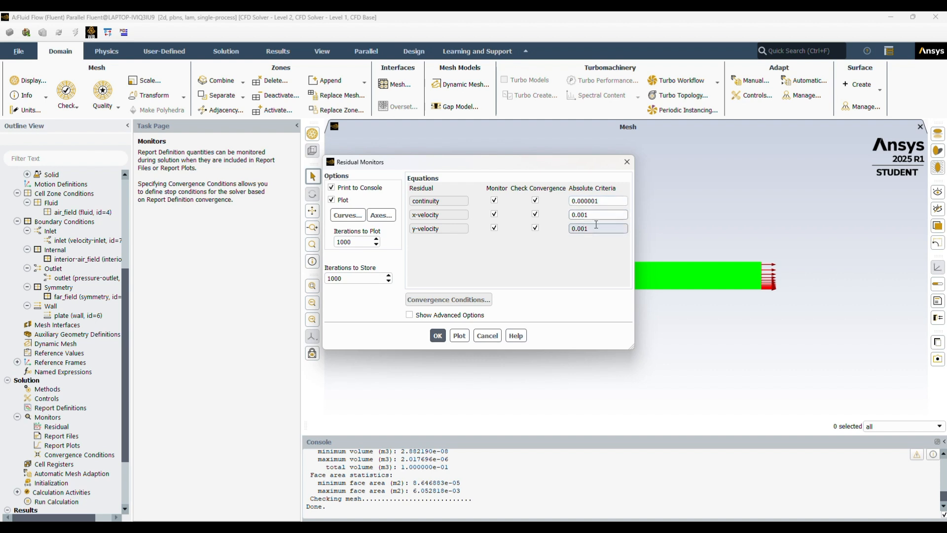
pyautogui.write('000')
pyautogui.click(581, 225)
pyautogui.write('000')
pyautogui.click(443, 336)
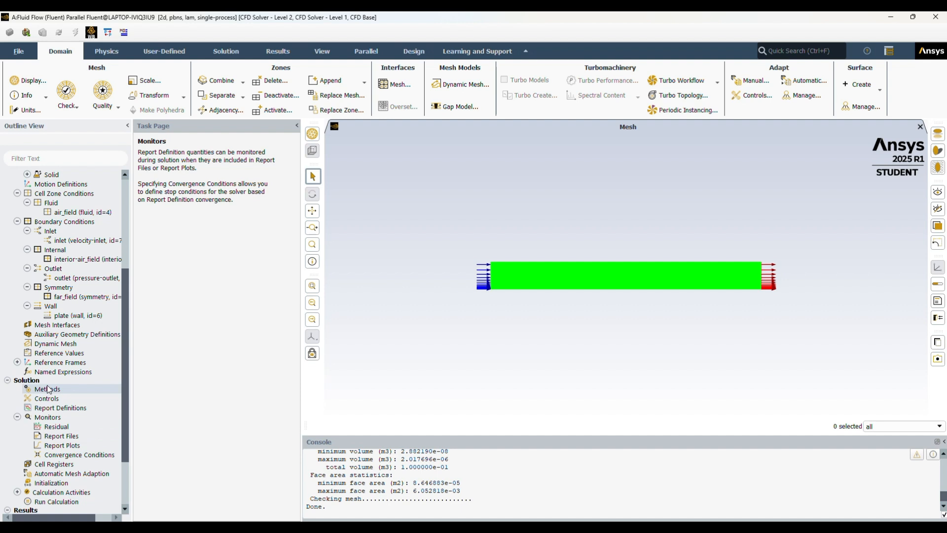
# - Initialize the solution with Standard Initialization, computing the initial values from the inlet
pyautogui.click(55, 483)
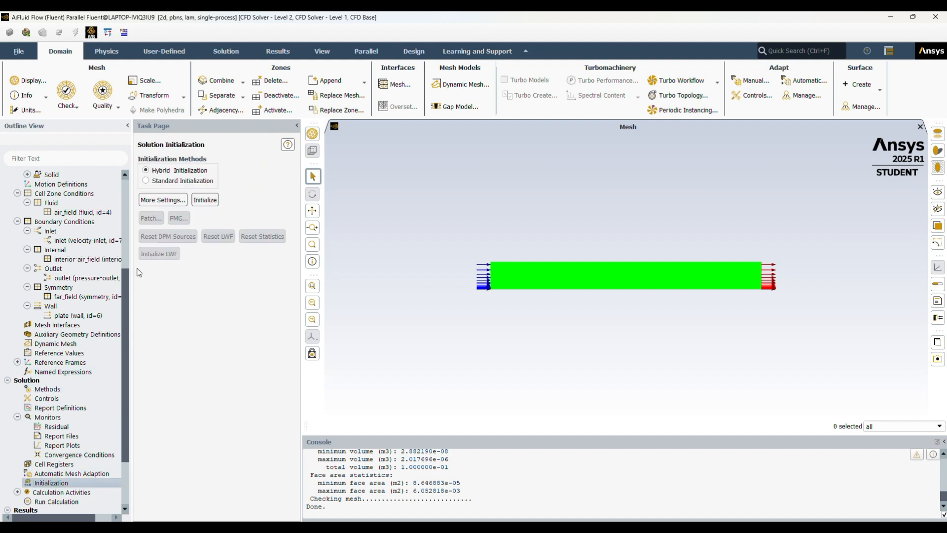
pyautogui.click(146, 180)
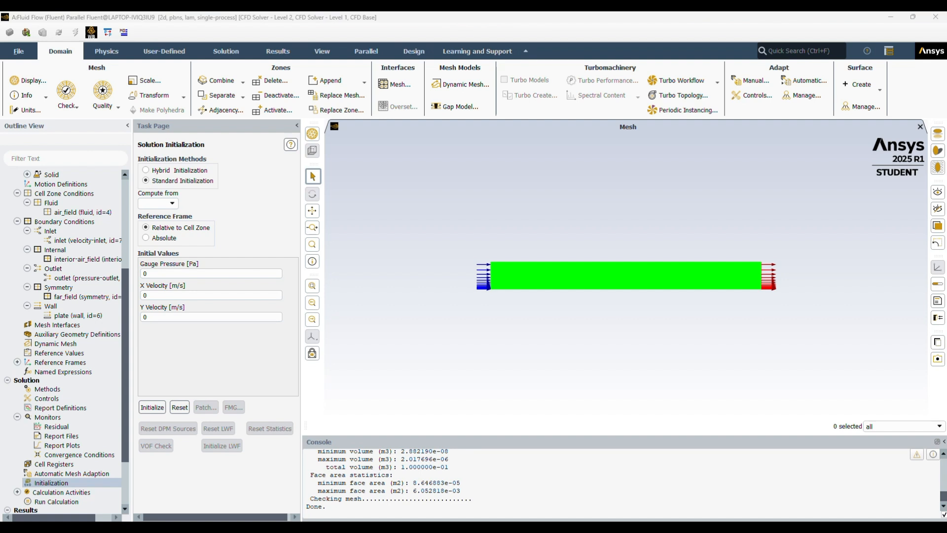
pyautogui.click(172, 203)
pyautogui.click(158, 229)
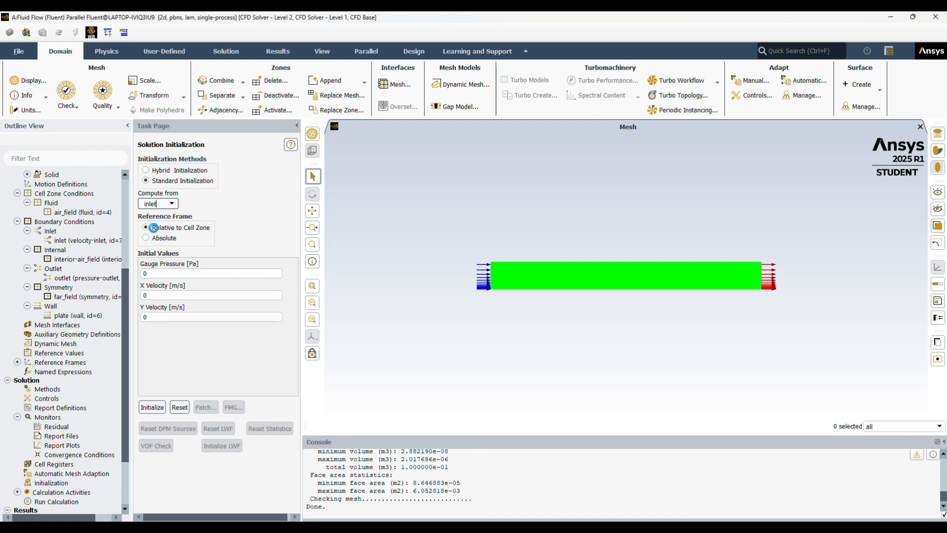
pyautogui.click(151, 407)
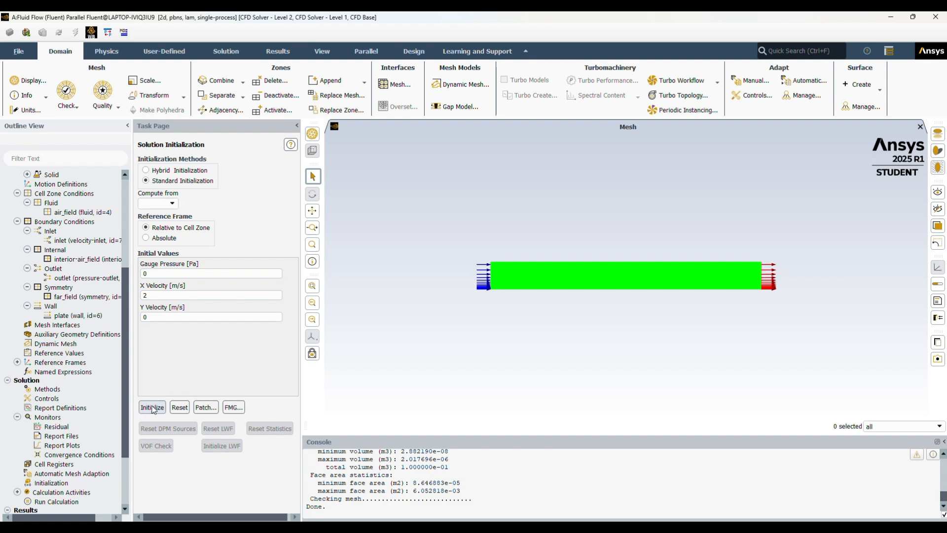
# - Repeat the solution initialization, discarding the unsaved current data
pyautogui.scroll(1, 376, 471)
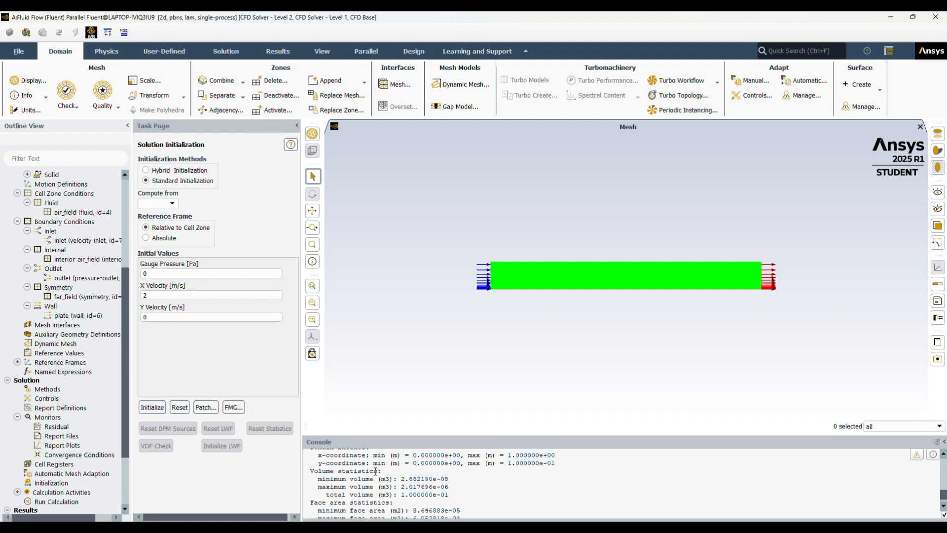
pyautogui.scroll(-1, 376, 471)
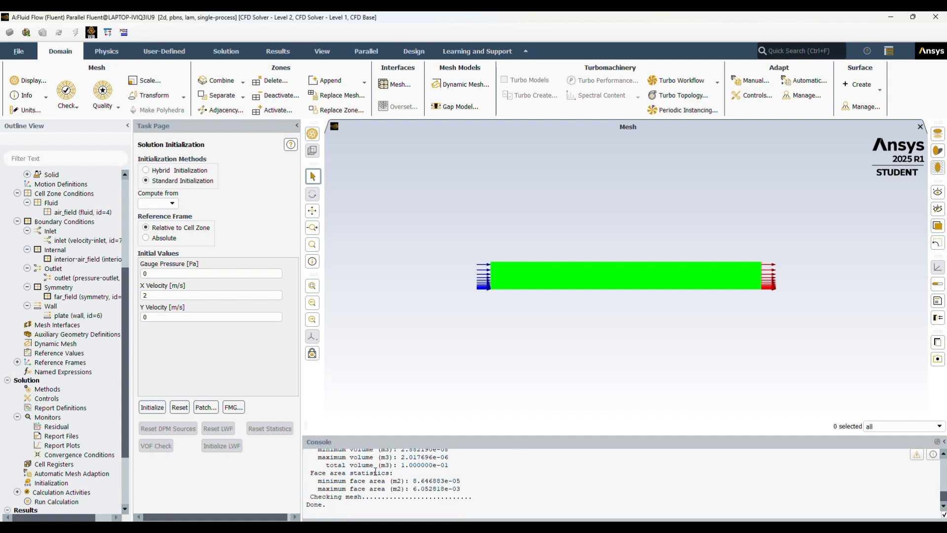
pyautogui.click(152, 407)
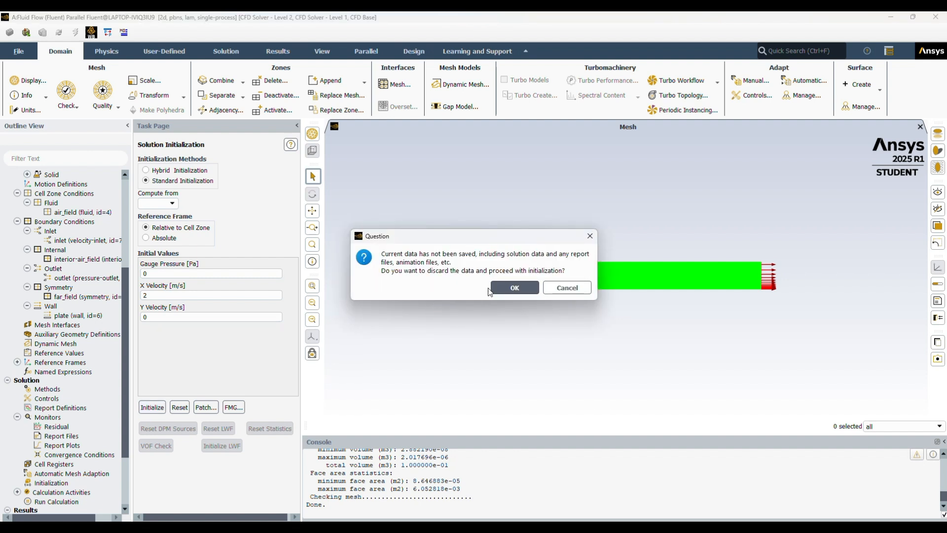
pyautogui.click(501, 289)
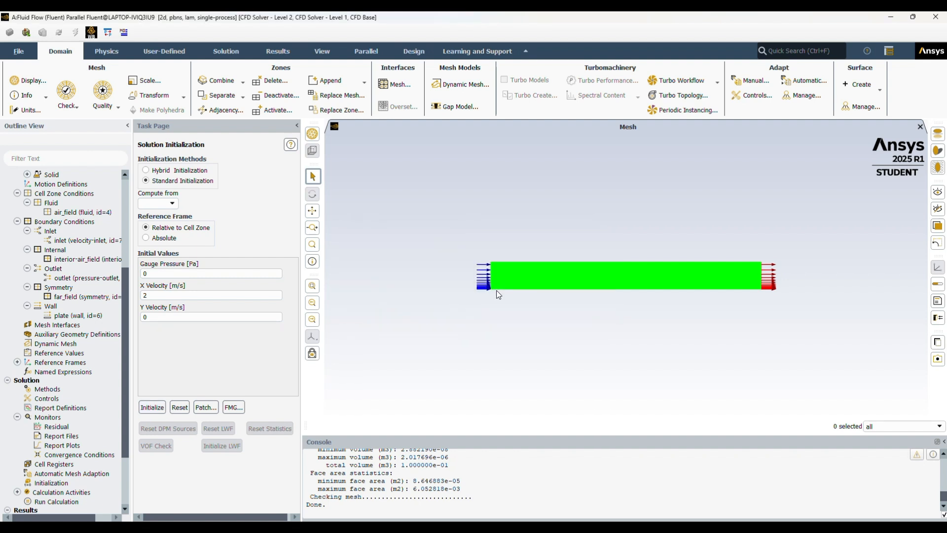
# - Reinitialize the solution, discarding the unsaved data, and run the calculation for 500 iterations
pyautogui.click(153, 407)
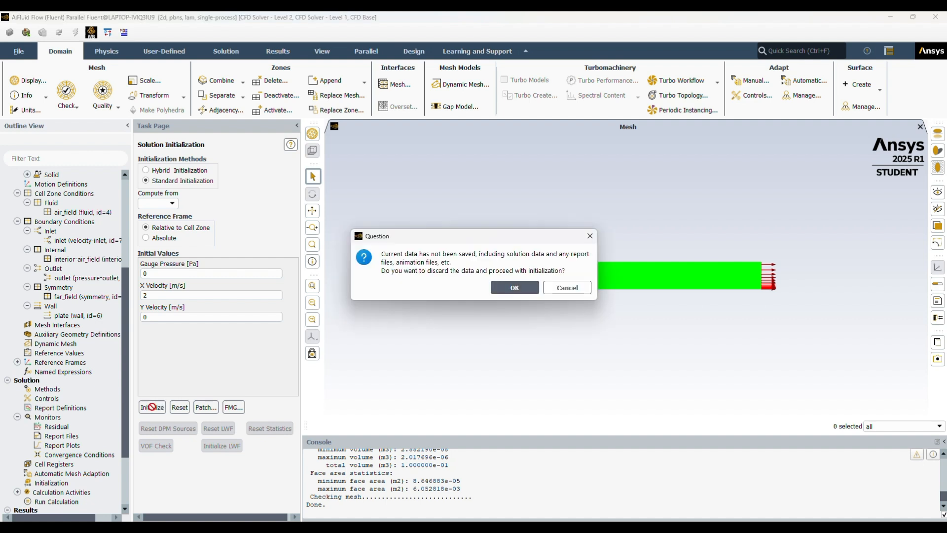
pyautogui.click(517, 288)
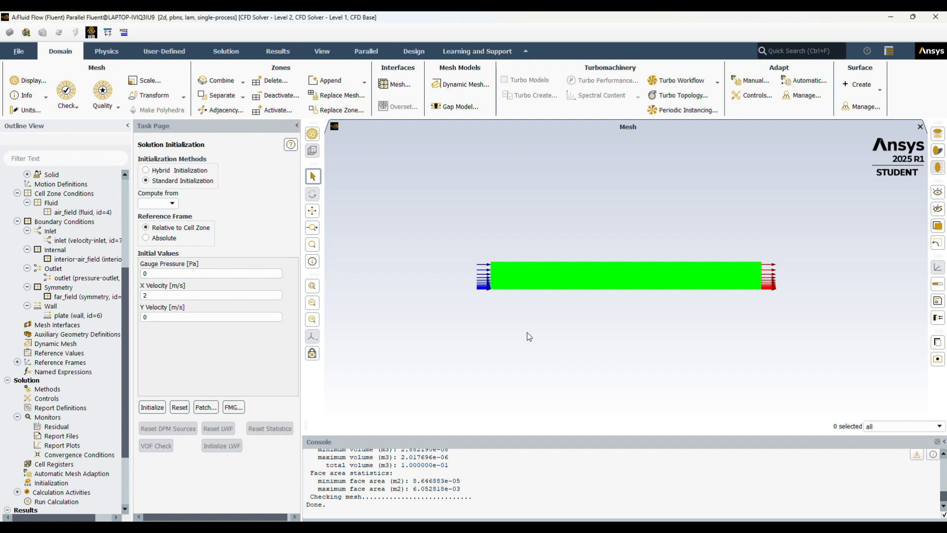
pyautogui.click(53, 499)
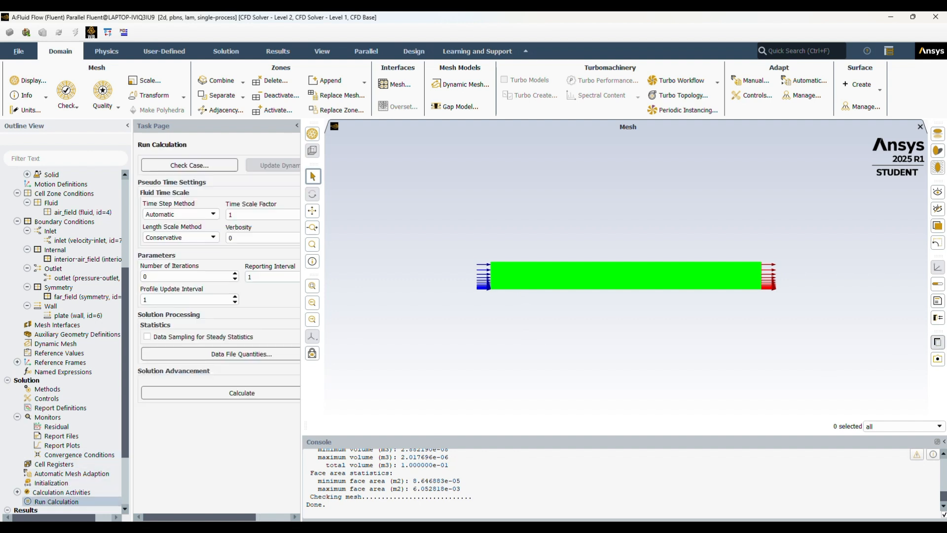
pyautogui.click(166, 277)
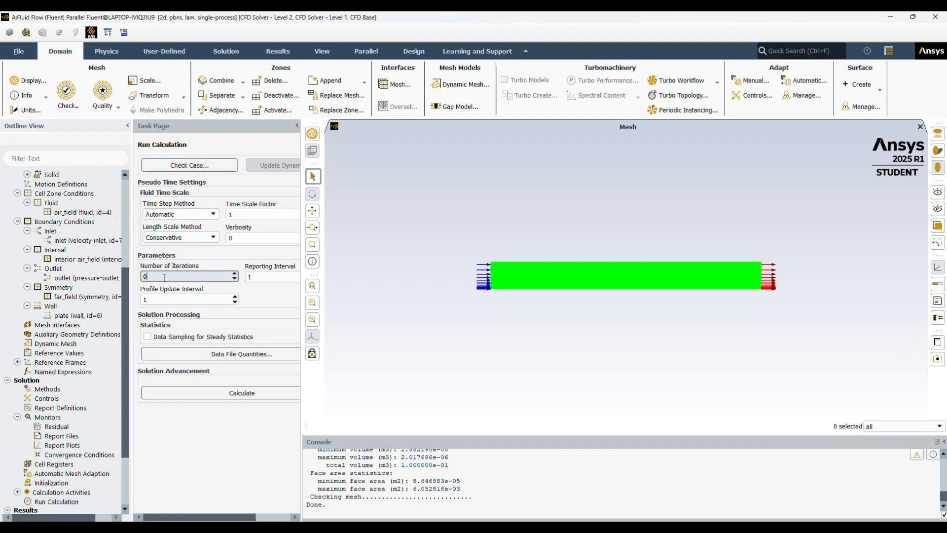
pyautogui.press('BackSpace')
pyautogui.write('100')
pyautogui.press('BackSpace')
pyautogui.press('BackSpace')
pyautogui.press('BackSpace')
pyautogui.write('5000')
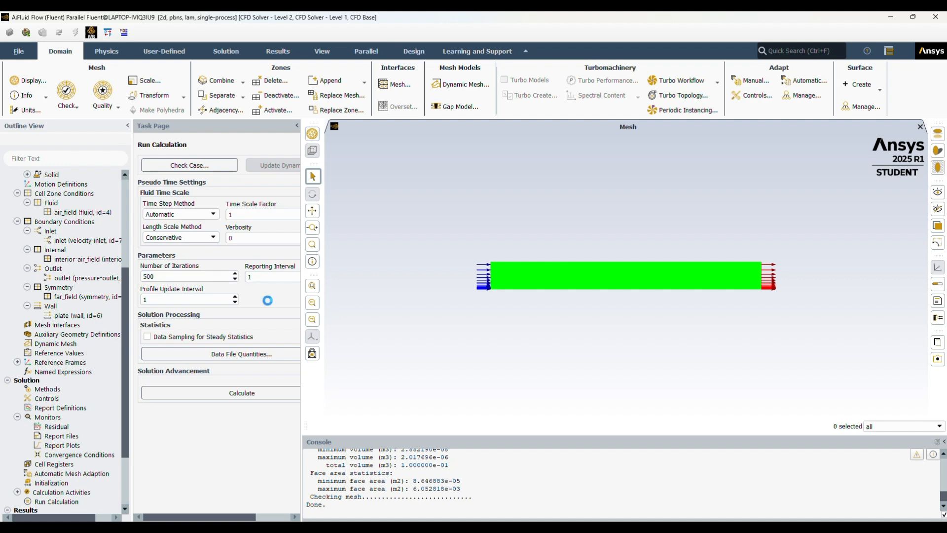
pyautogui.click(232, 393)
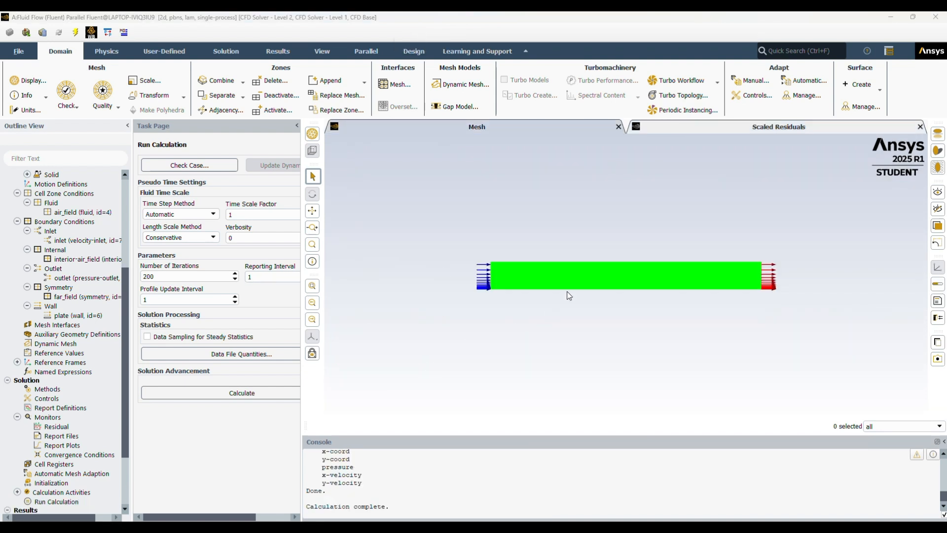
# - Check the Scaled Residuals plot, and open the Fluid Flow system's results from Workbench in a maximized CFD-Post window, with the model viewed along the Z axis
pyautogui.click(720, 126)
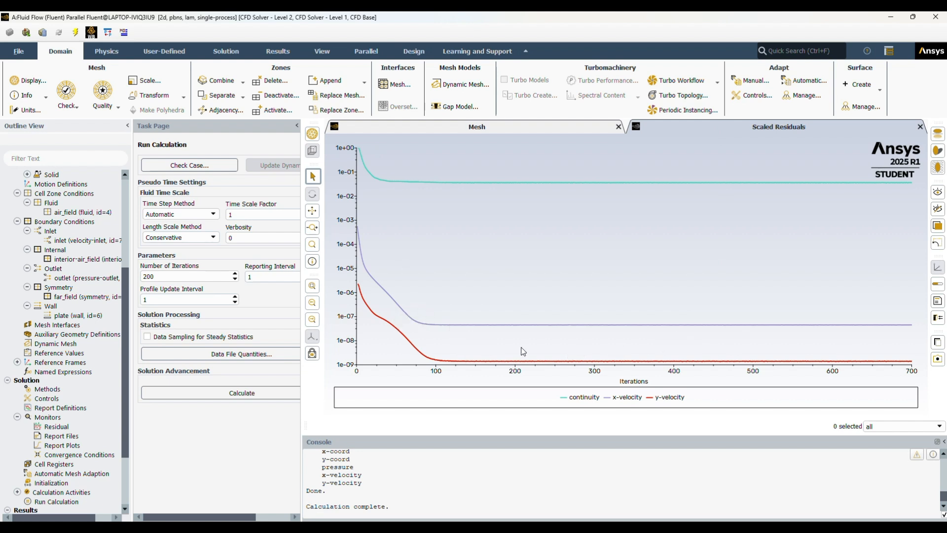
pyautogui.moveTo(403, 334)
pyautogui.hotkey('alt', 'Tab')
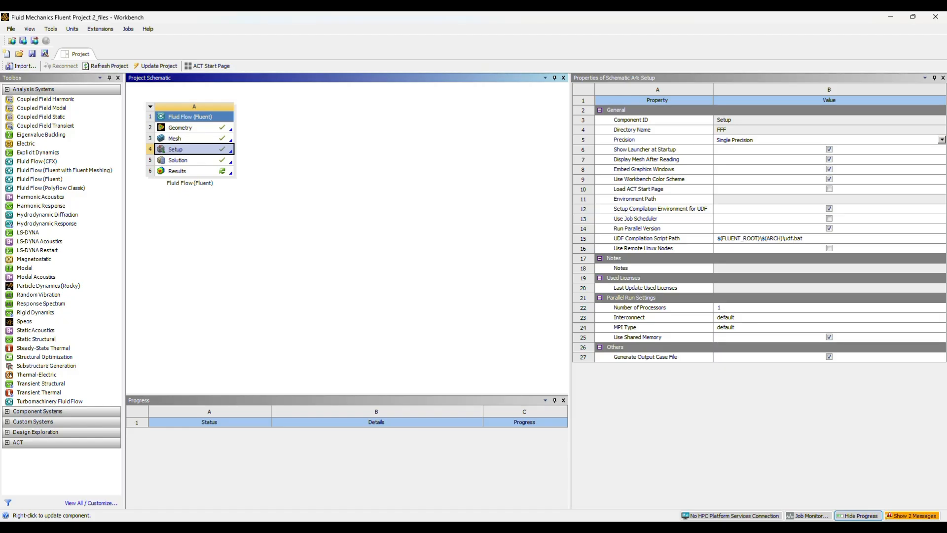
pyautogui.click(200, 171)
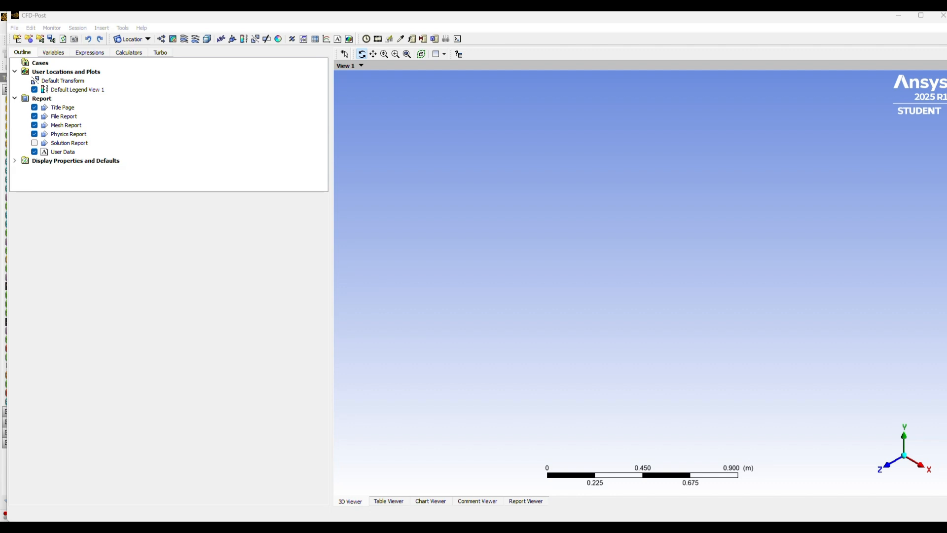
pyautogui.click(891, 465)
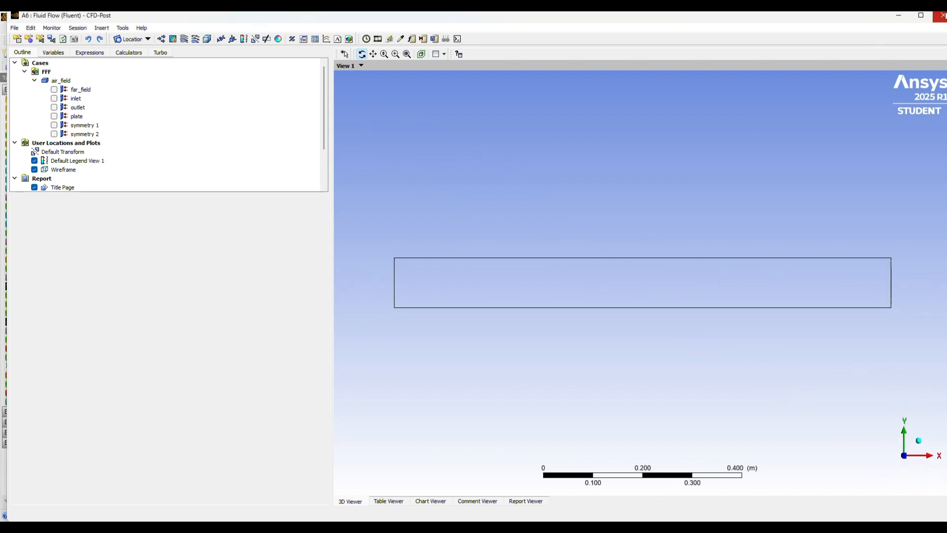
pyautogui.click(921, 15)
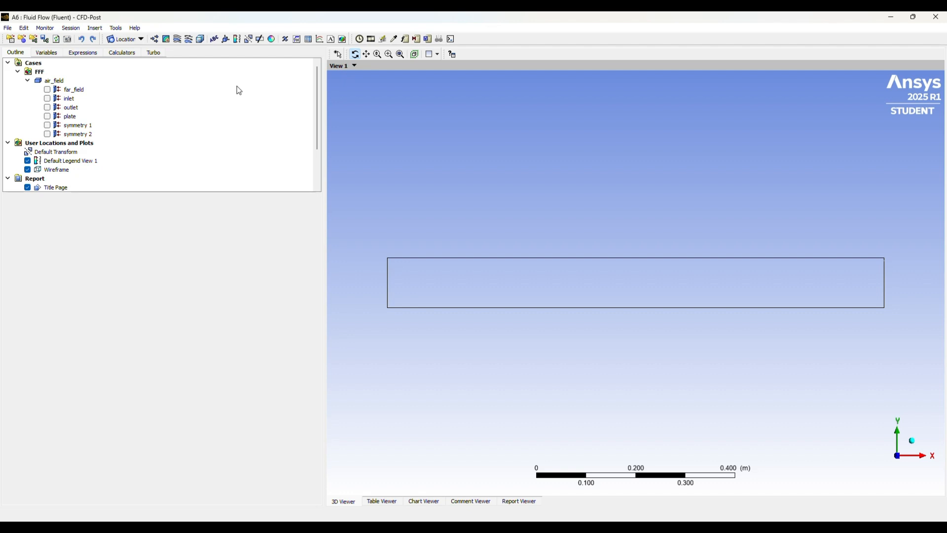
# - Insert a line location named line 1
pyautogui.click(141, 39)
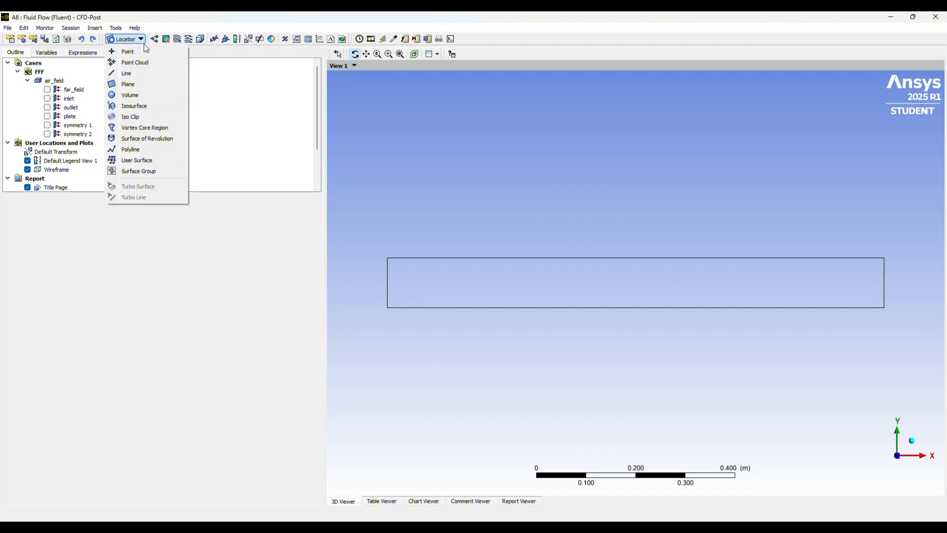
pyautogui.click(144, 74)
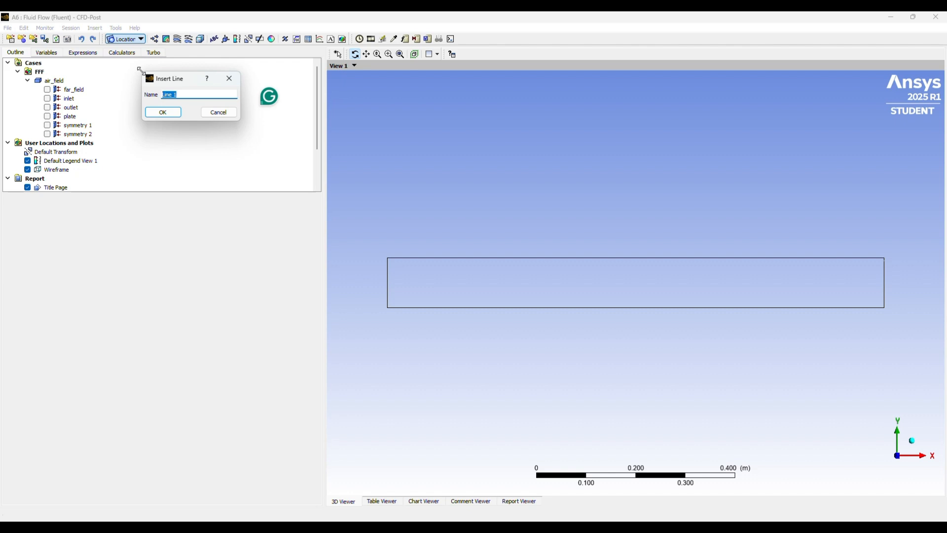
pyautogui.press('BackSpace')
pyautogui.write('line 1')
pyautogui.press('Return')
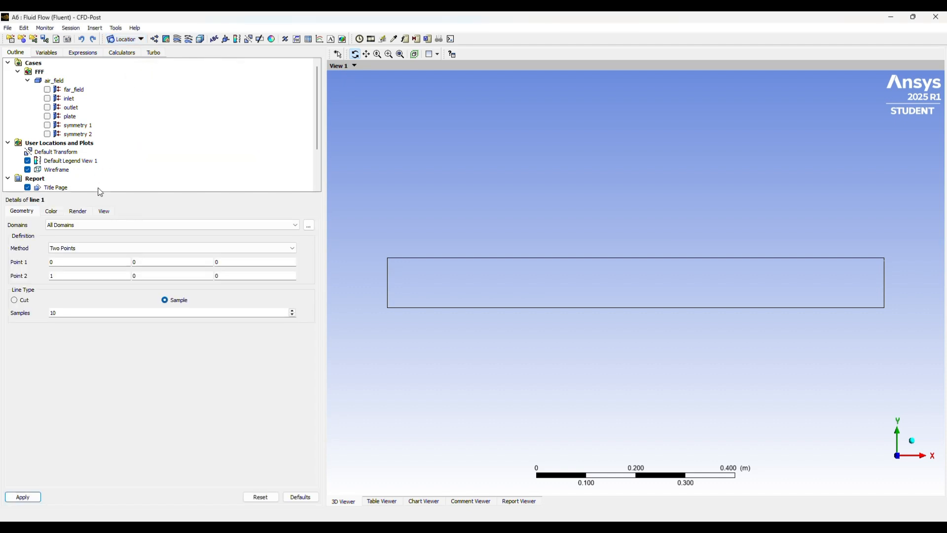
# - Set the X coordinate of both end points of line 1 to 0.35
pyautogui.click(76, 269)
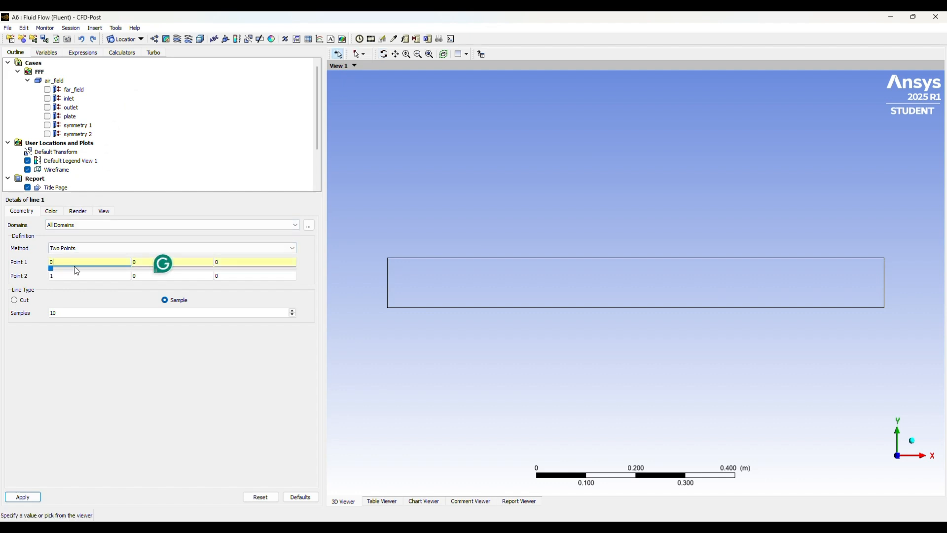
pyautogui.write('.')
pyautogui.press('BackSpace')
pyautogui.write('35')
pyautogui.click(85, 279)
pyautogui.write('0.35')
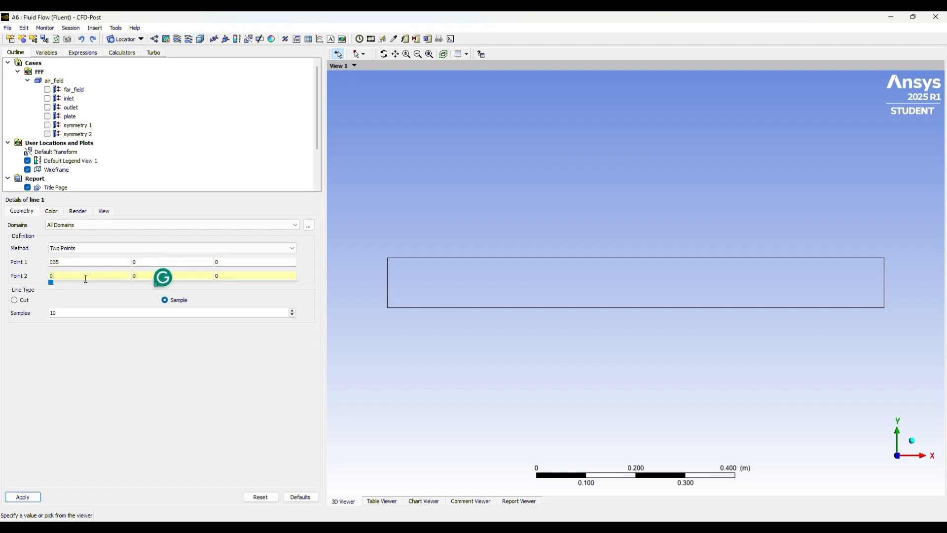
pyautogui.press('Return')
pyautogui.doubleClick(85, 261)
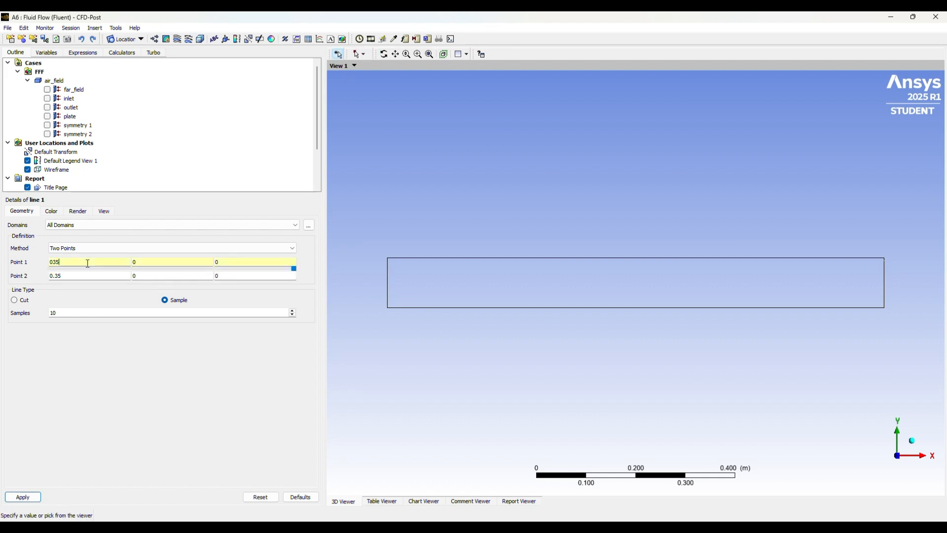
pyautogui.write('0')
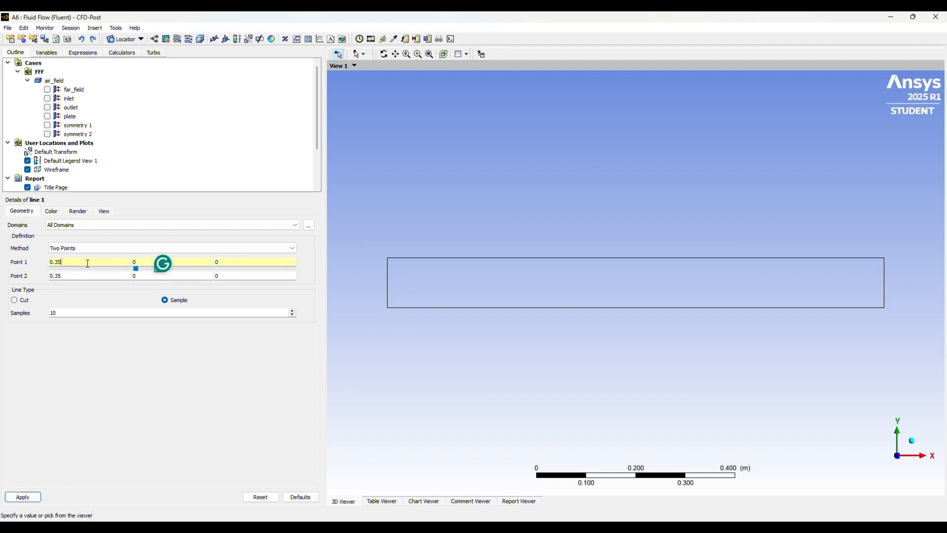
pyautogui.write('.35')
pyautogui.press('Return')
# - Set the Y coordinate of line 1's second point to 0.1 and its samples to 100, and apply the line
pyautogui.click(151, 279)
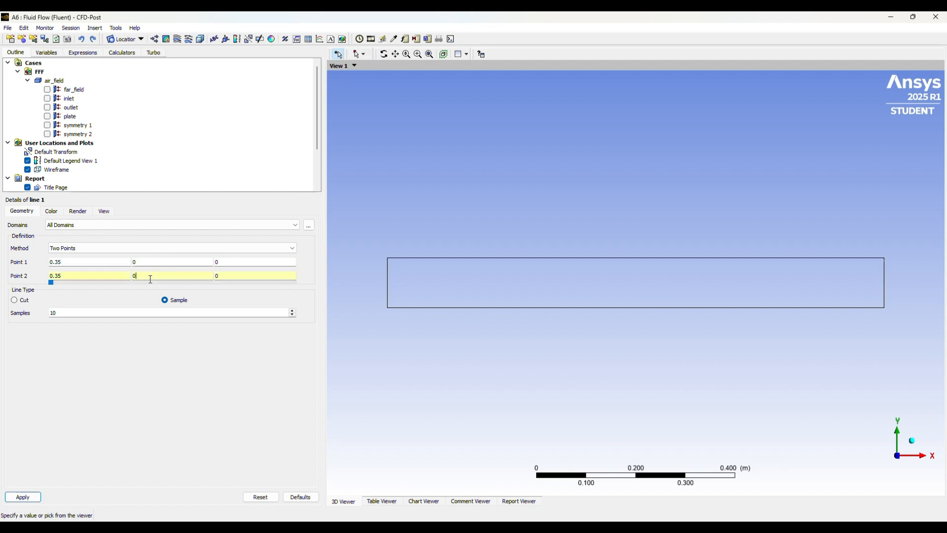
pyautogui.press('BackSpace')
pyautogui.write('.1')
pyautogui.click(74, 311)
pyautogui.write('0')
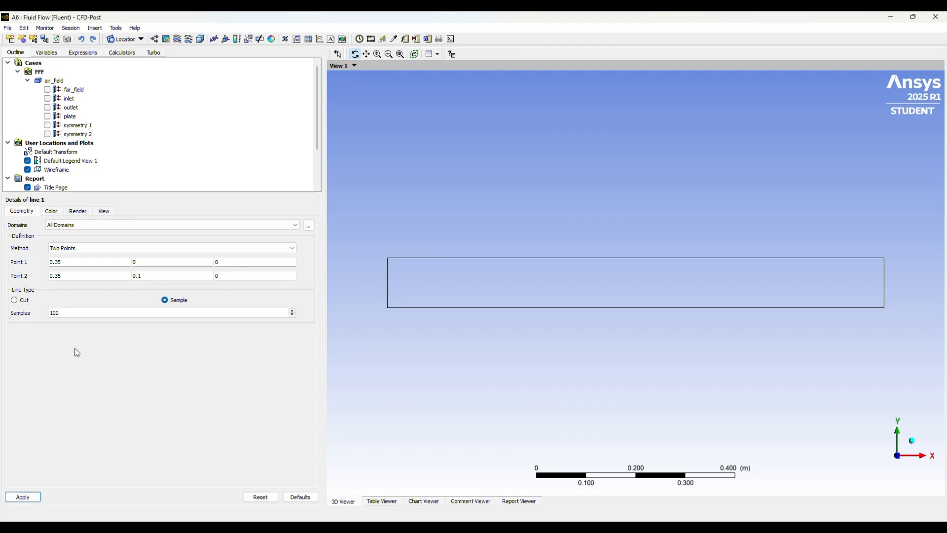
pyautogui.click(23, 497)
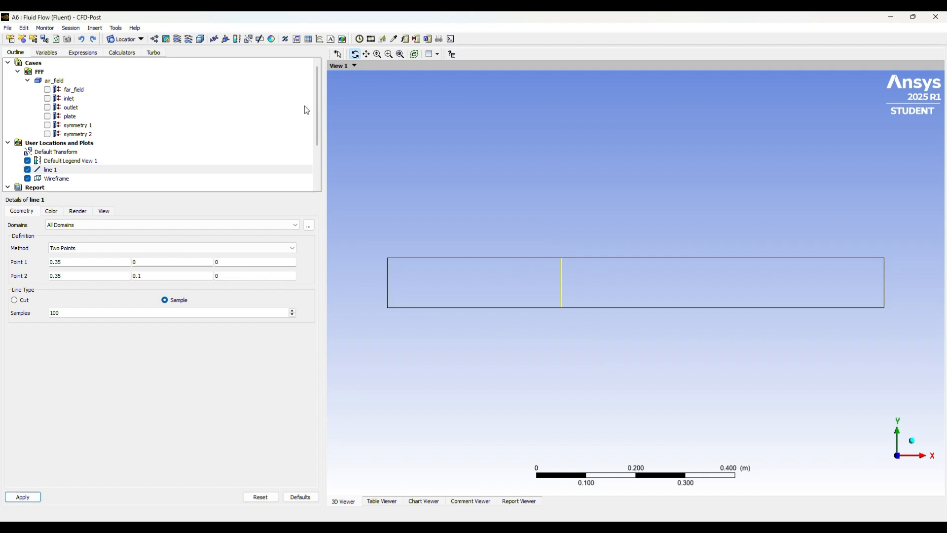
# - Insert a second line location named line 2
pyautogui.click(129, 40)
pyautogui.click(137, 72)
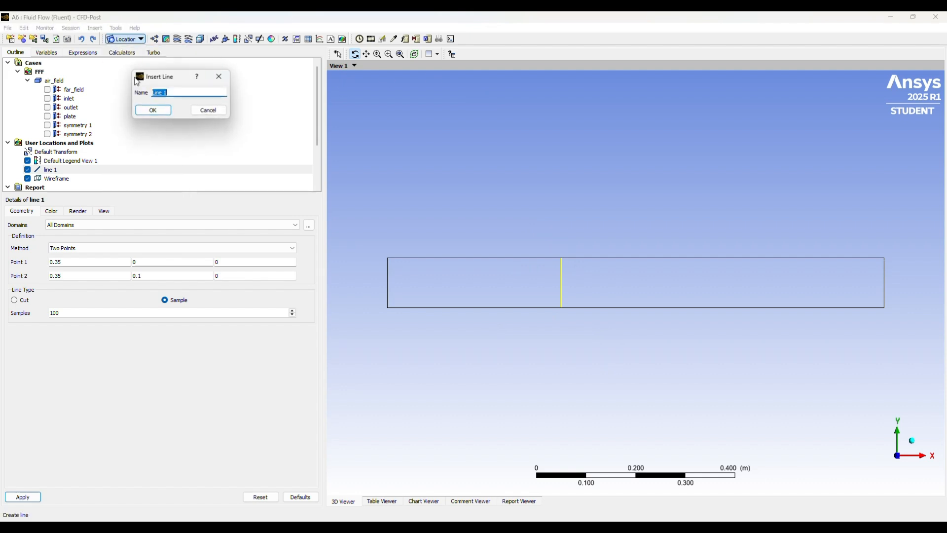
pyautogui.write('l')
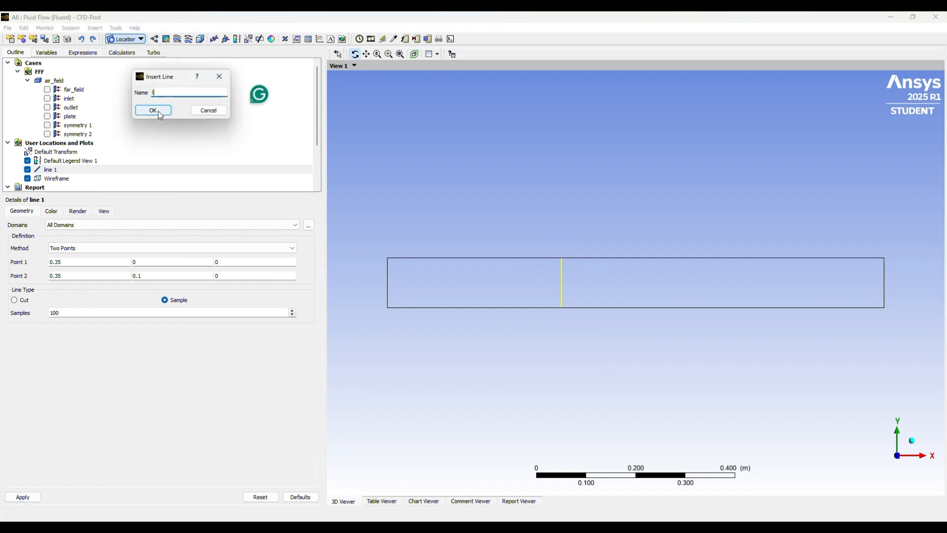
pyautogui.click(161, 116)
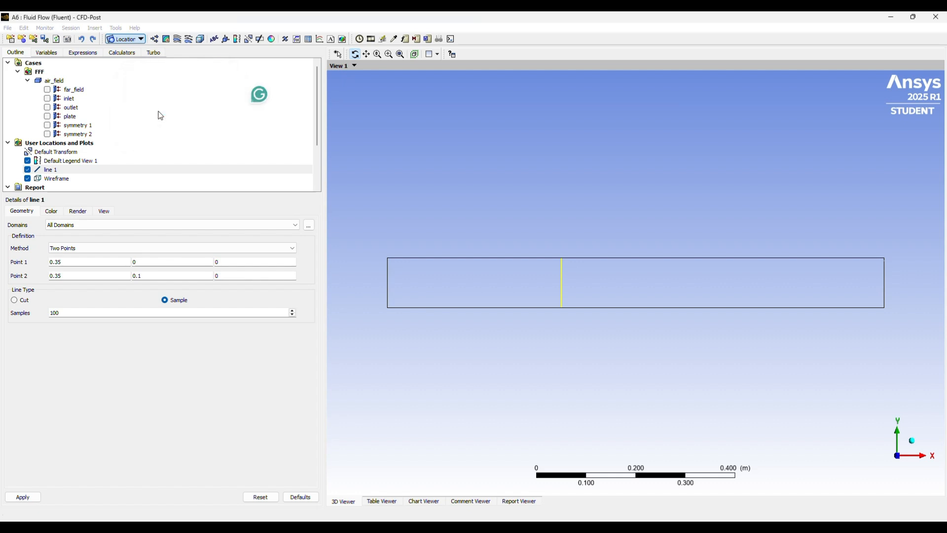
# - Define line 2 from point (0.75, 0, 0) to point (0.75, 0.1, 0) with 100 samples and apply it
pyautogui.click(97, 264)
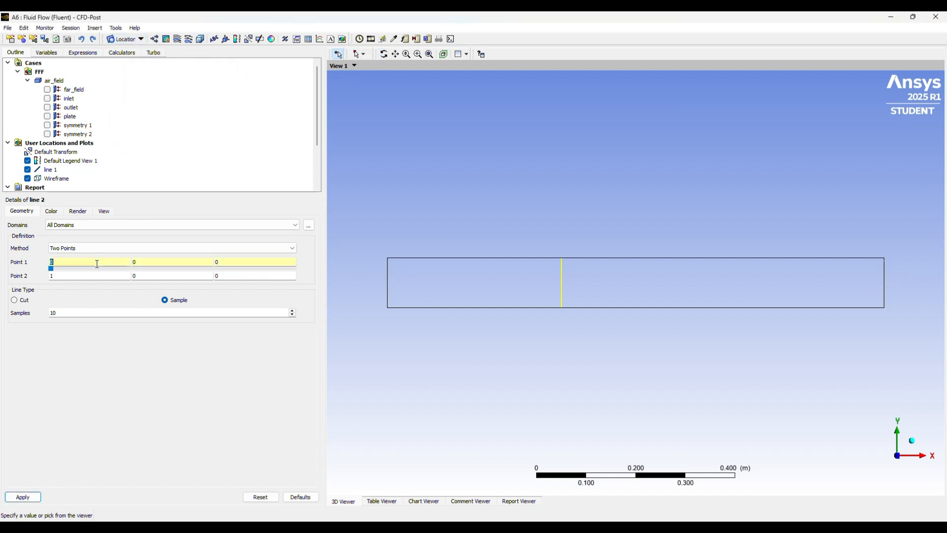
pyautogui.write('0.75')
pyautogui.click(94, 272)
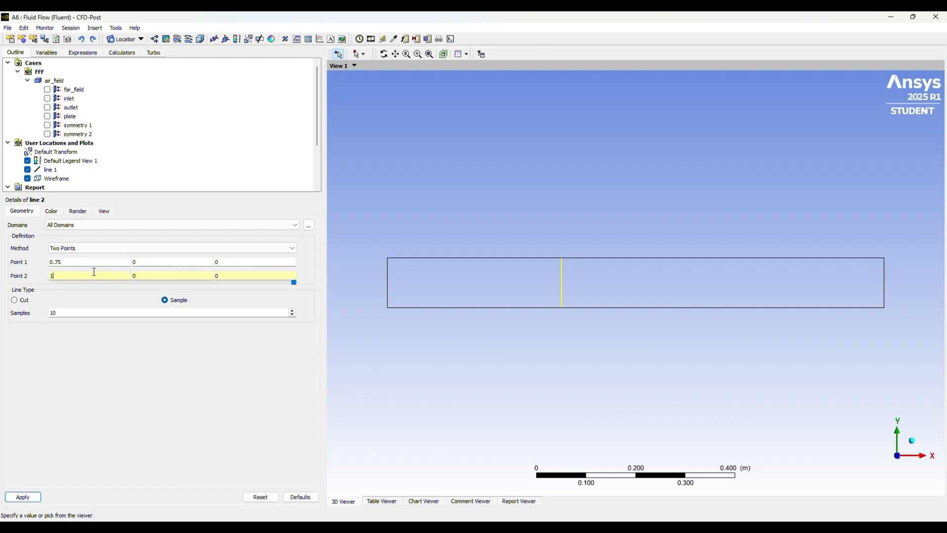
pyautogui.write('0.75')
pyautogui.click(140, 277)
pyautogui.write('0')
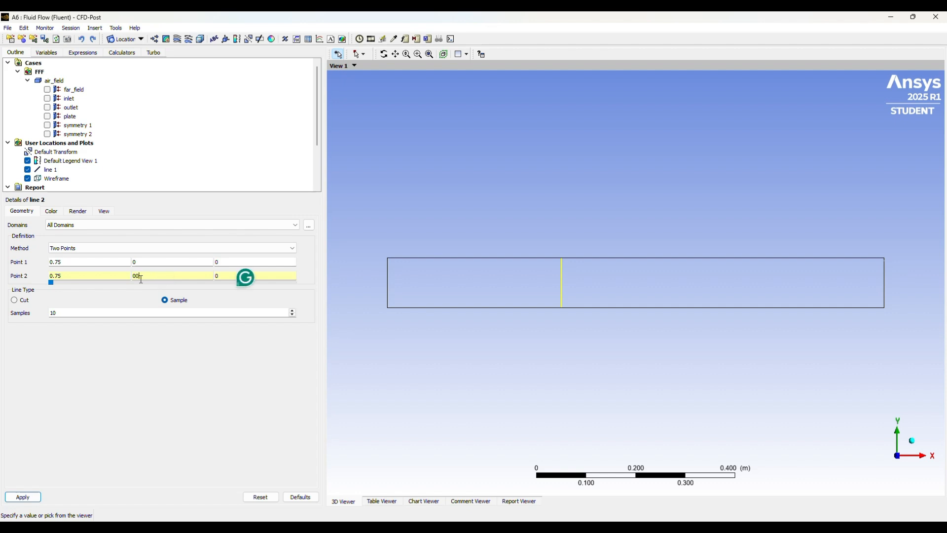
pyautogui.write('1')
pyautogui.press('BackSpace')
pyautogui.write('.1')
pyautogui.click(99, 314)
pyautogui.click(23, 497)
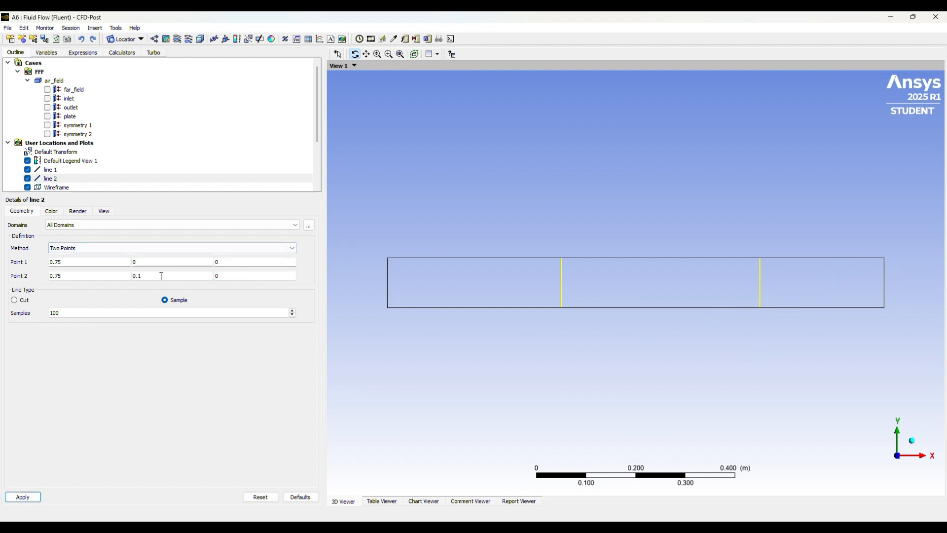
# - Create Contour 1 of Velocity u on the symmetry 1 location with 110 contours and apply it
pyautogui.click(166, 40)
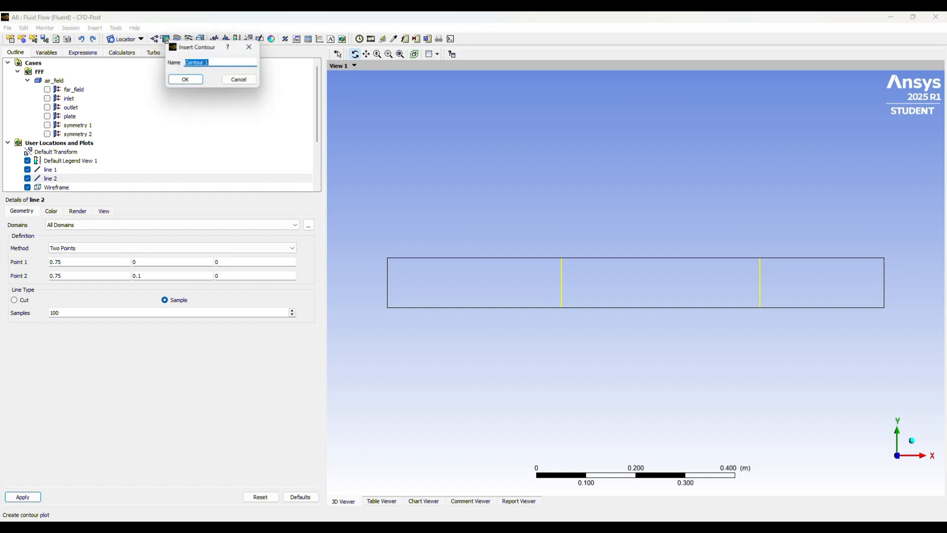
pyautogui.click(188, 80)
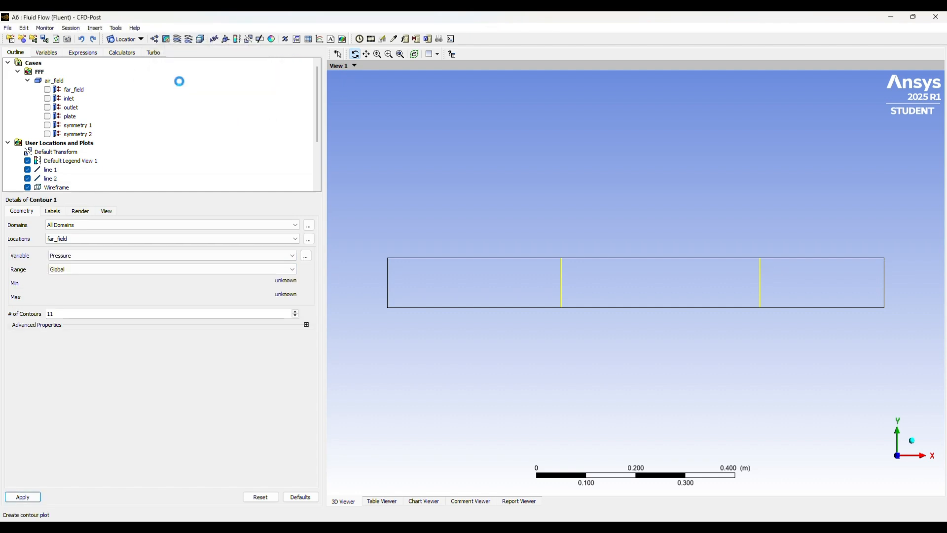
pyautogui.click(83, 239)
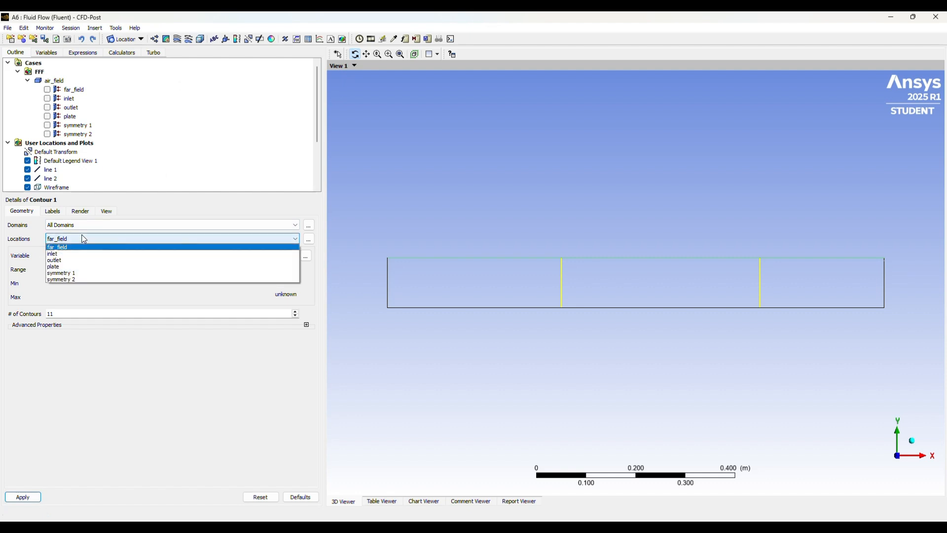
pyautogui.click(66, 276)
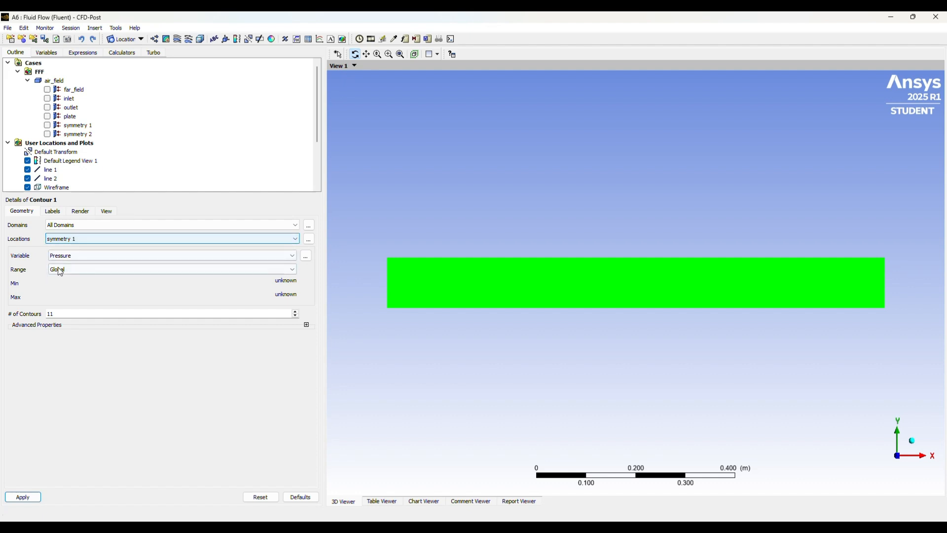
pyautogui.click(74, 256)
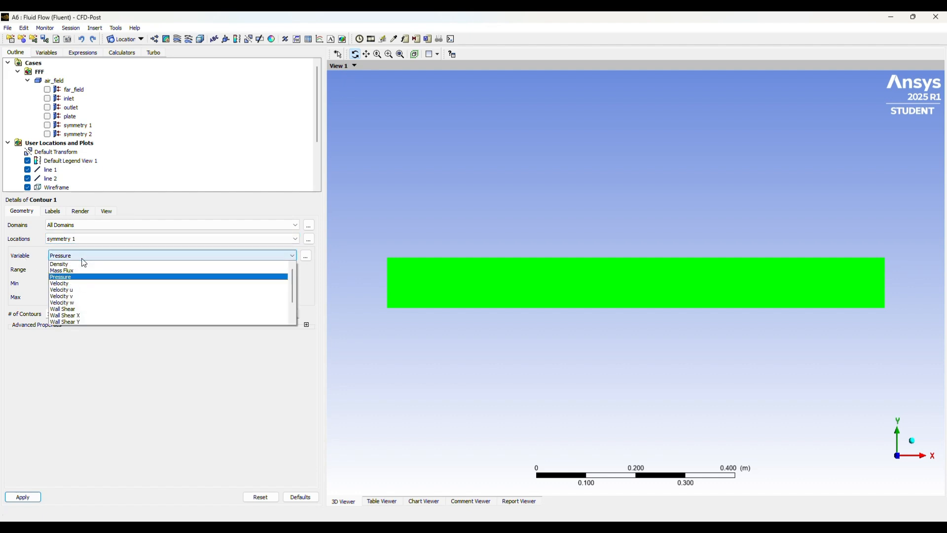
pyautogui.click(78, 290)
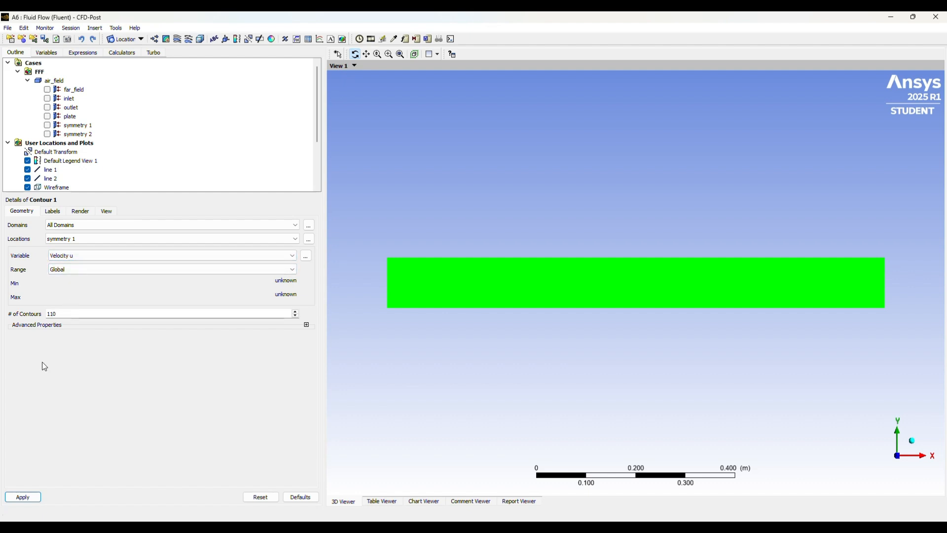
pyautogui.click(29, 497)
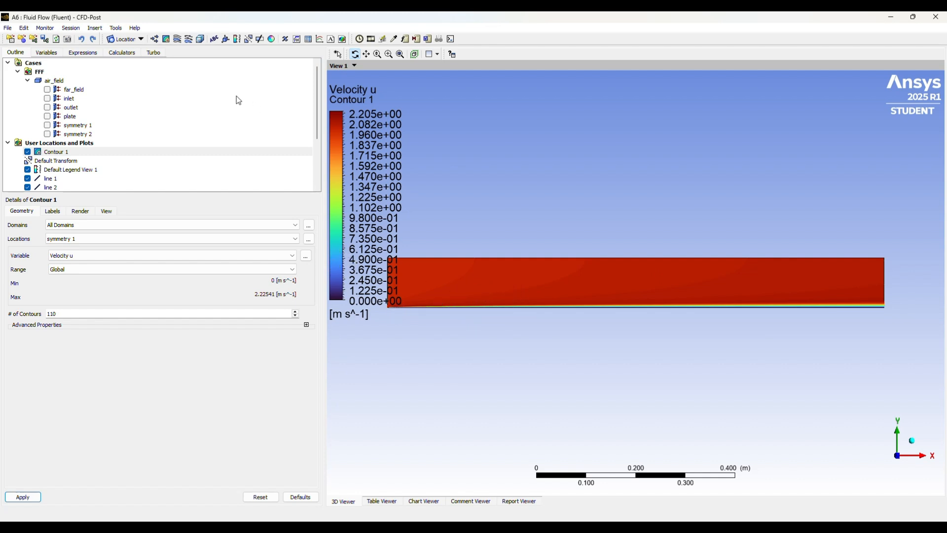
# - Set the orientation of Default Legend View 1 to Horizontal and apply it
pyautogui.click(51, 170)
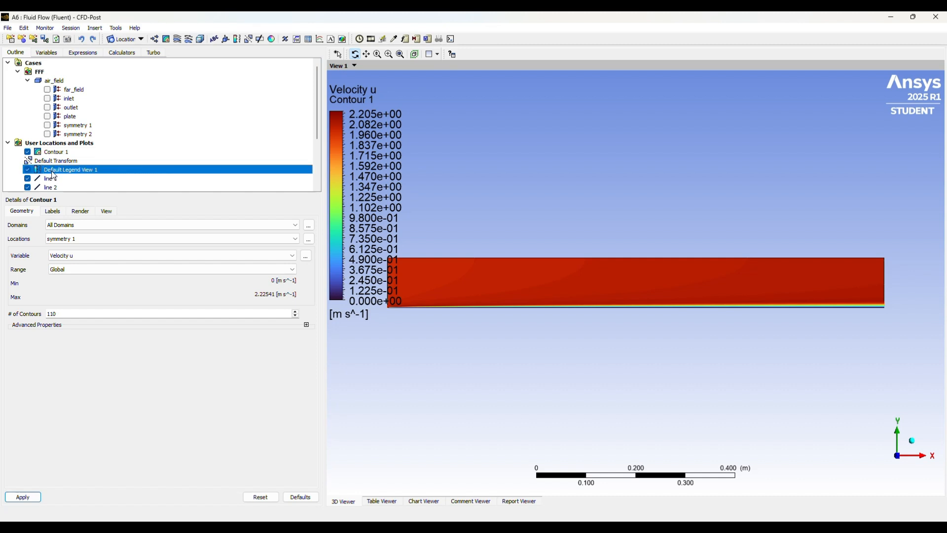
pyautogui.click(166, 250)
pyautogui.click(22, 496)
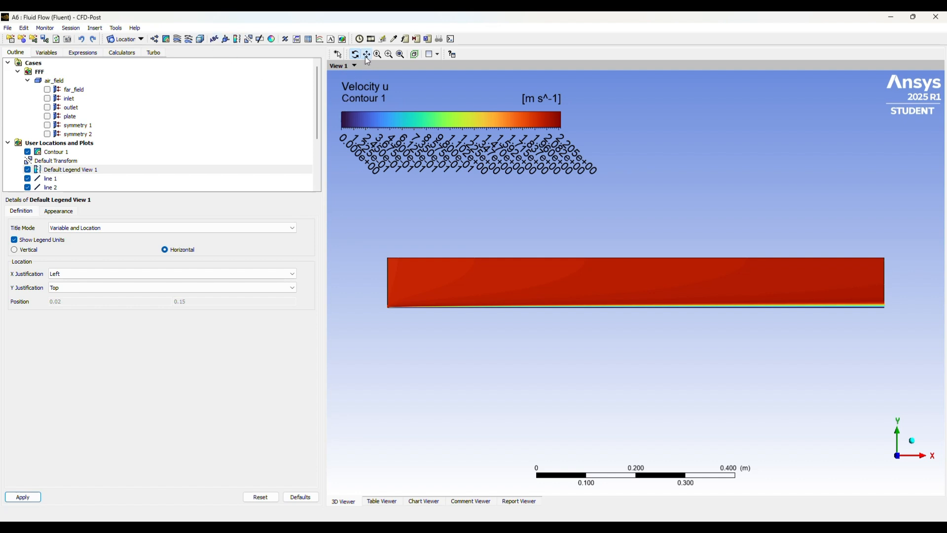
# - Examine the velocity contour's boundary layer up close along the plate, from the leading edge downstream
pyautogui.scroll(4, 408, 290)
pyautogui.moveTo(408, 289); pyautogui.dragTo(659, 237)
pyautogui.scroll(4, 454, 275)
pyautogui.scroll(4, 437, 272)
pyautogui.scroll(4, 571, 255)
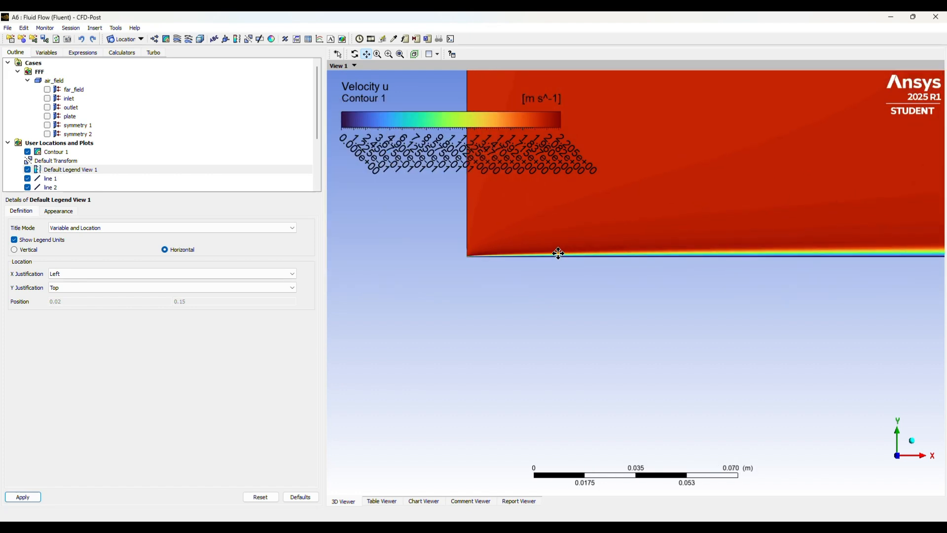
pyautogui.moveTo(524, 248); pyautogui.dragTo(424, 268)
pyautogui.scroll(3, 617, 257)
pyautogui.moveTo(522, 273); pyautogui.dragTo(679, 241)
pyautogui.scroll(-2, 679, 241)
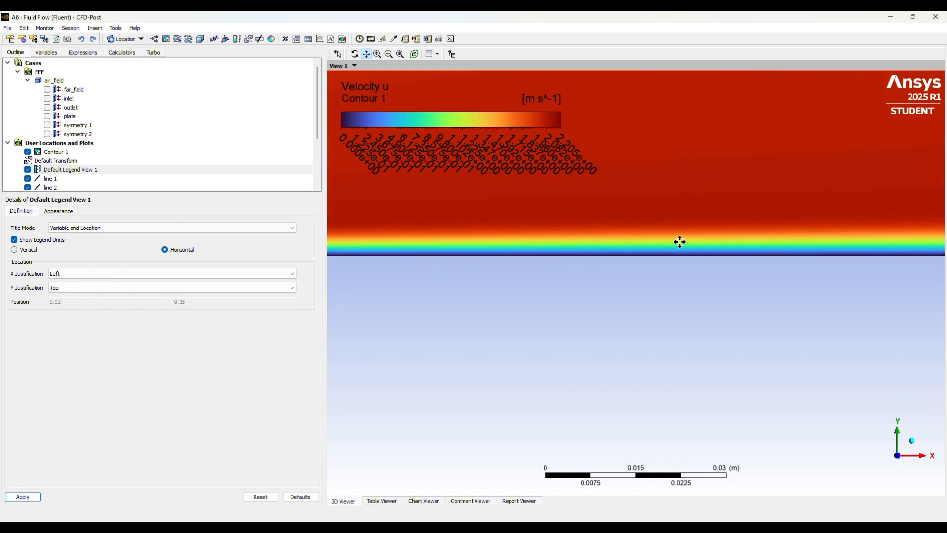
pyautogui.scroll(-5, 679, 244)
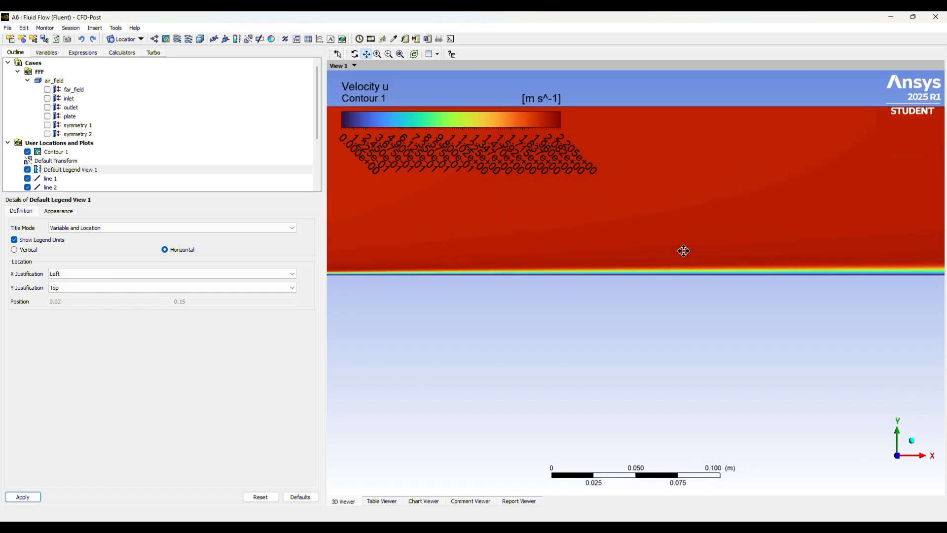
pyautogui.scroll(-2, 683, 250)
pyautogui.moveTo(750, 258); pyautogui.dragTo(586, 252)
pyautogui.scroll(-1, 596, 252)
pyautogui.scroll(-3, 597, 252)
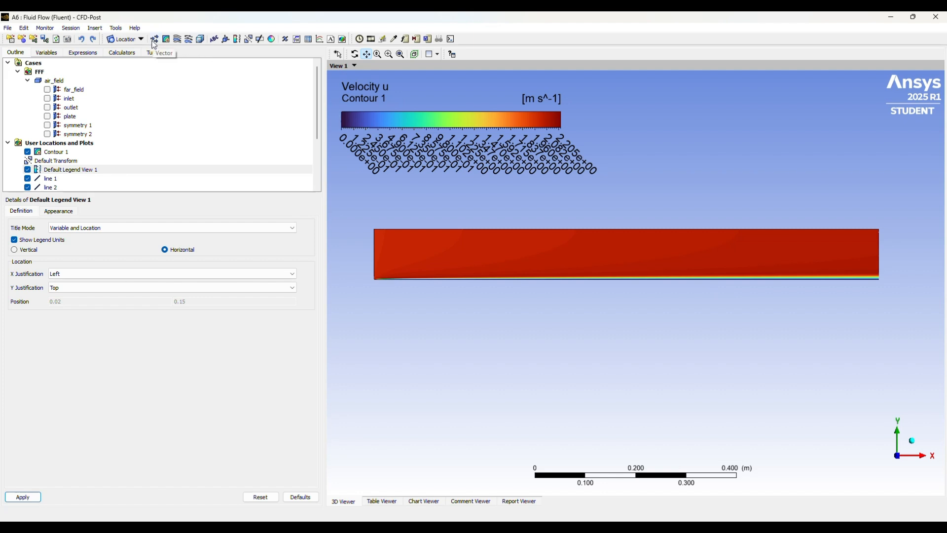
# - Hide Contour 1 and insert a vector plot named Vector 1
pyautogui.click(30, 152)
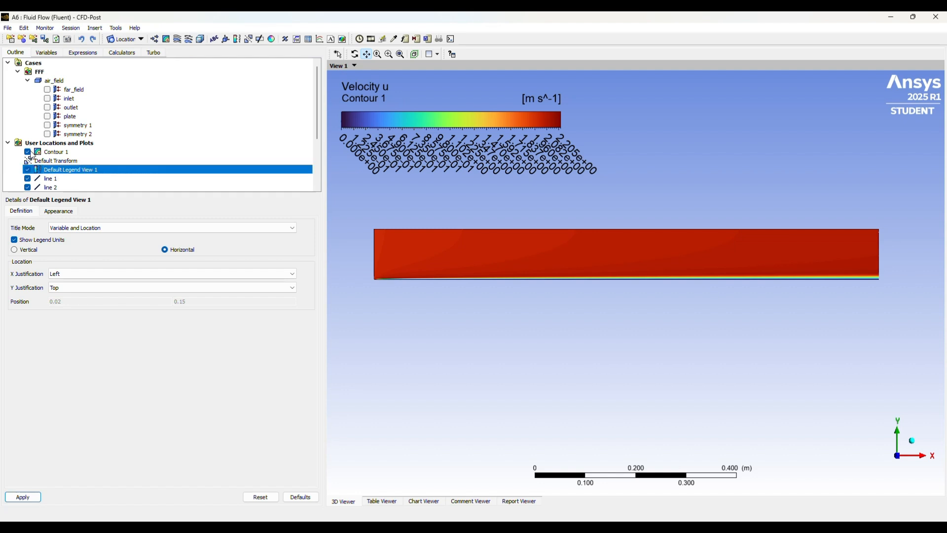
pyautogui.click(29, 153)
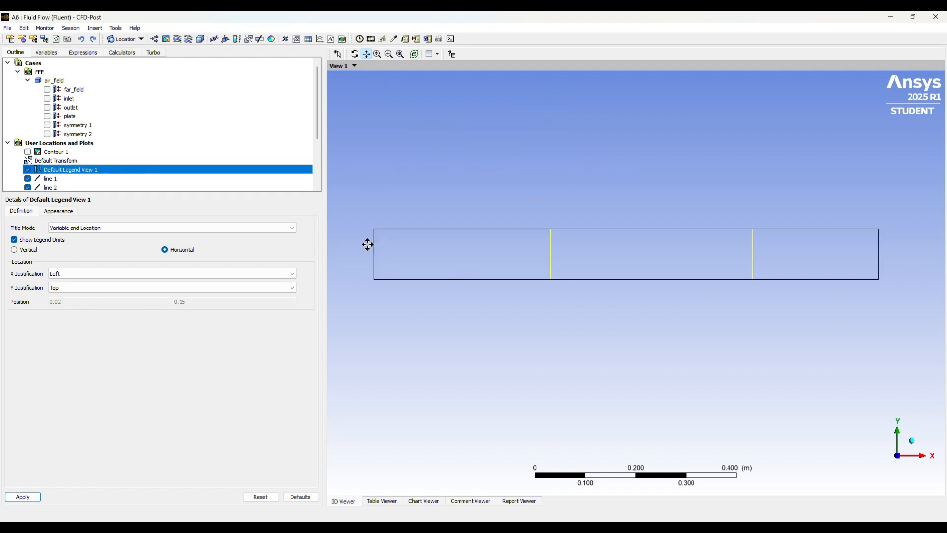
pyautogui.click(159, 43)
pyautogui.click(176, 78)
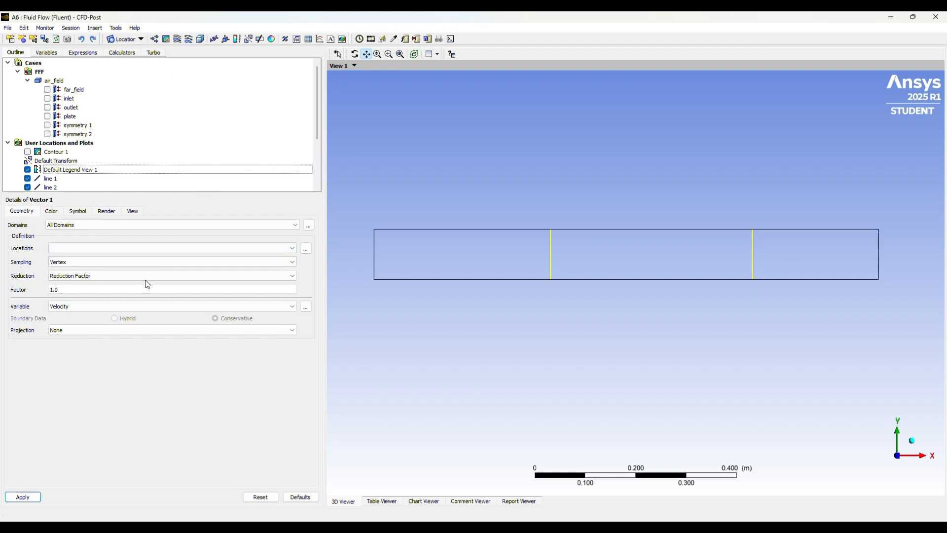
# - Define Vector 1 on the symmetry 1 location with Vertex sampling, the Velocity variable and no projection, and apply it
pyautogui.click(127, 248)
pyautogui.click(87, 288)
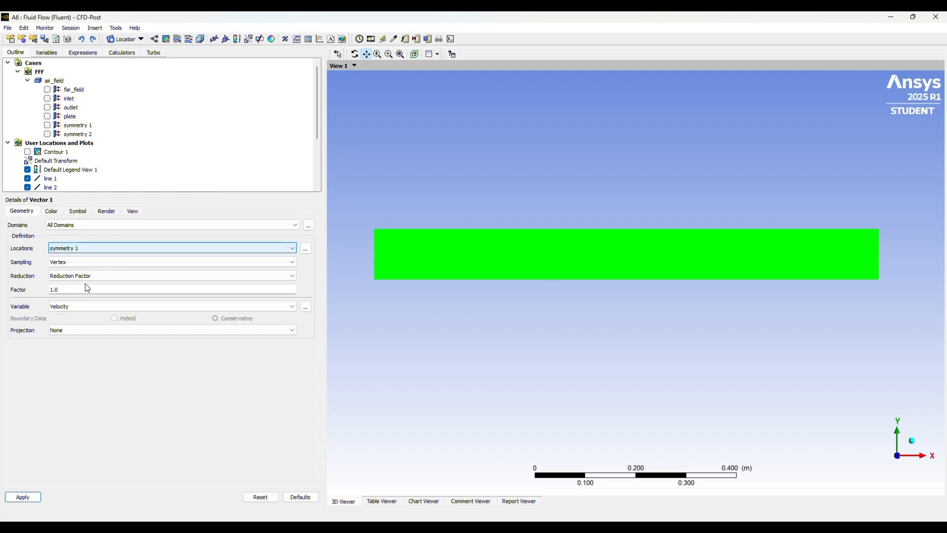
pyautogui.click(75, 263)
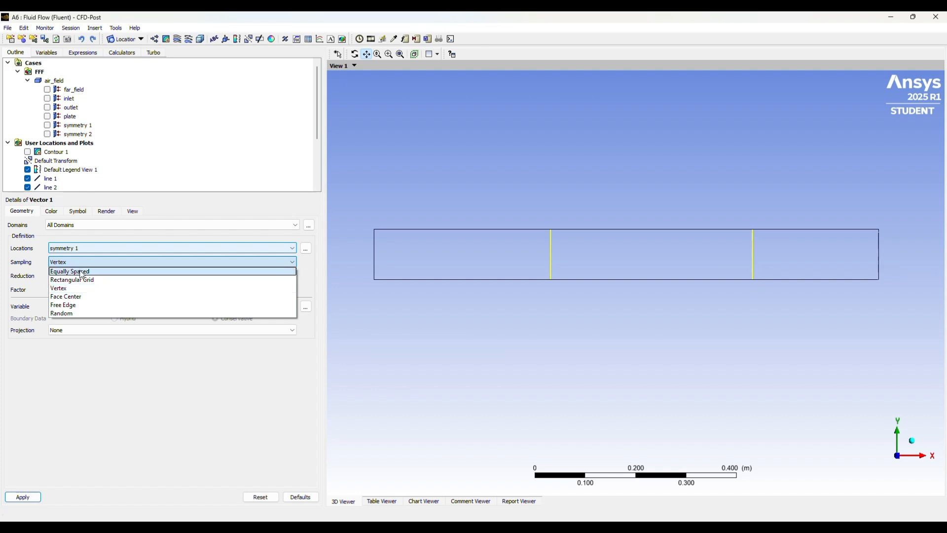
pyautogui.click(74, 288)
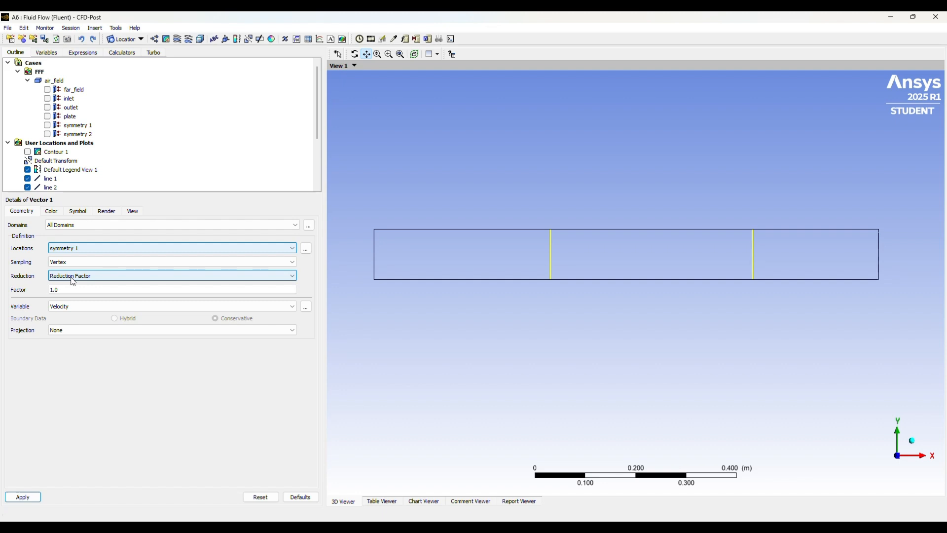
pyautogui.click(83, 331)
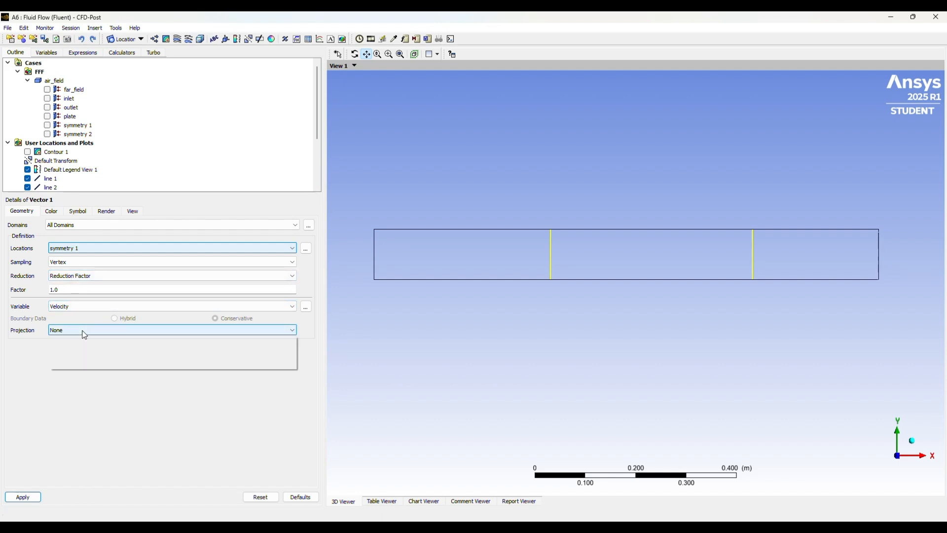
pyautogui.click(84, 335)
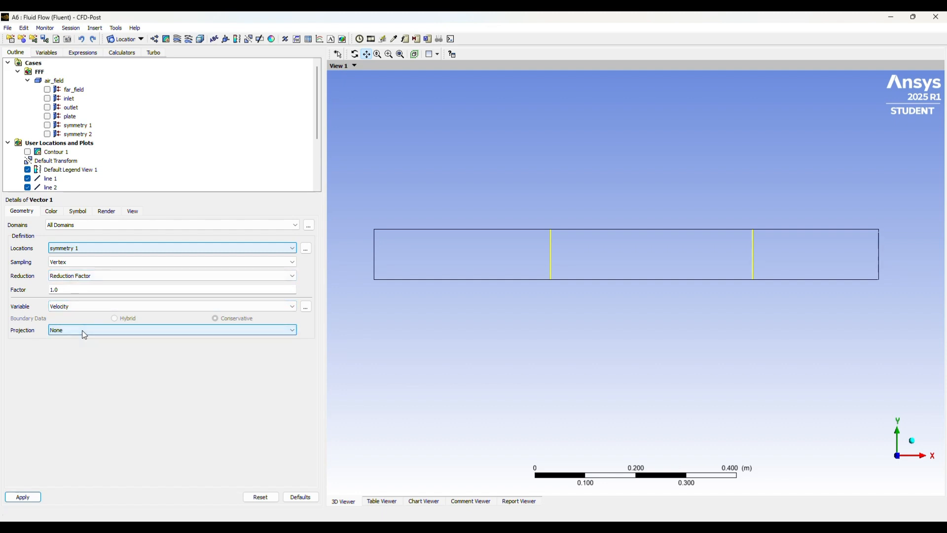
pyautogui.click(76, 306)
pyautogui.click(75, 317)
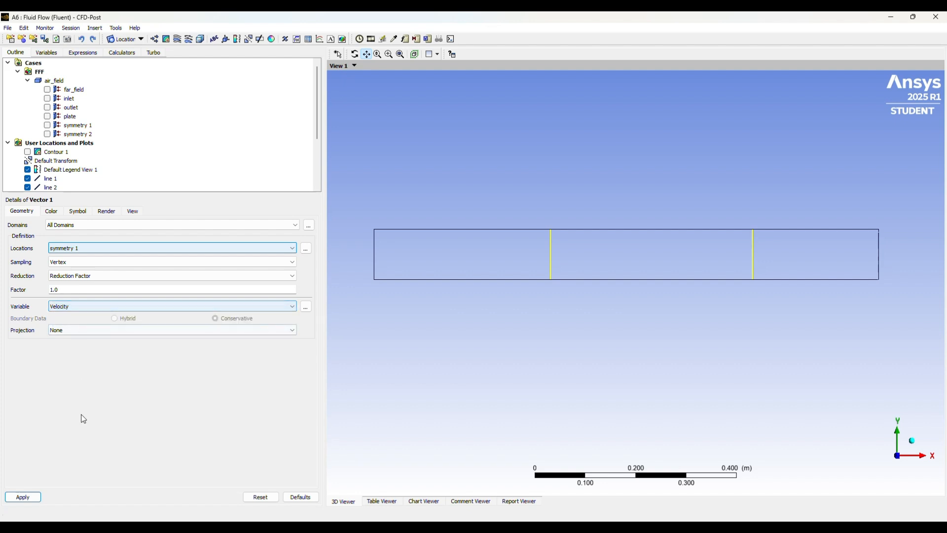
pyautogui.click(31, 496)
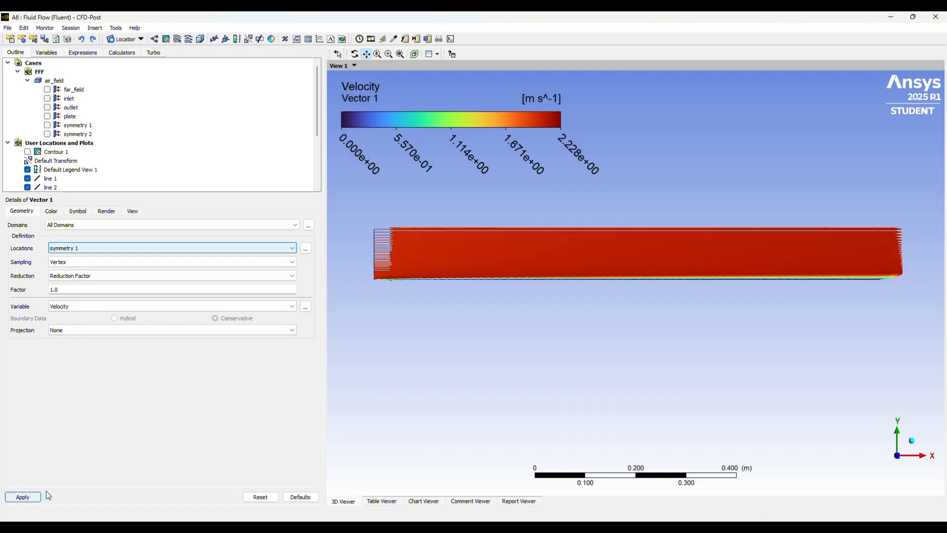
# - Examine the velocity vectors up close in the boundary layer near the plate's leading edge
pyautogui.scroll(5, 399, 276)
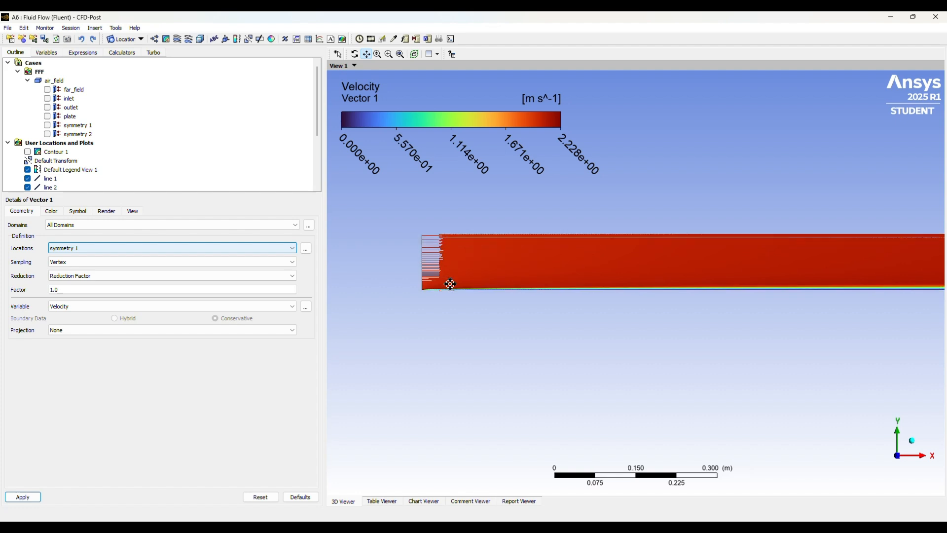
pyautogui.moveTo(406, 289); pyautogui.dragTo(599, 310)
pyautogui.scroll(3, 447, 306)
pyautogui.moveTo(425, 318); pyautogui.dragTo(525, 292)
pyautogui.scroll(2, 472, 295)
pyautogui.scroll(5, 471, 296)
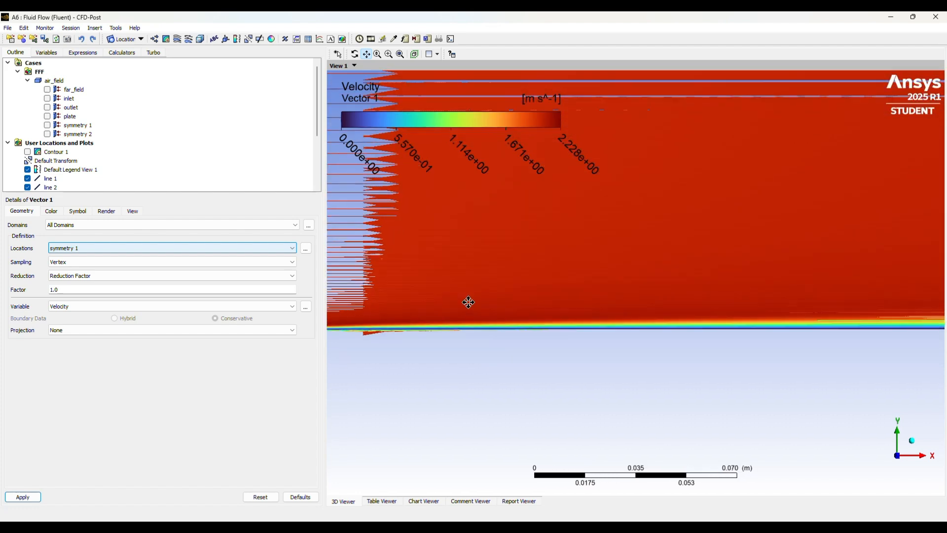
pyautogui.moveTo(415, 317); pyautogui.dragTo(594, 283)
pyautogui.scroll(2, 594, 283)
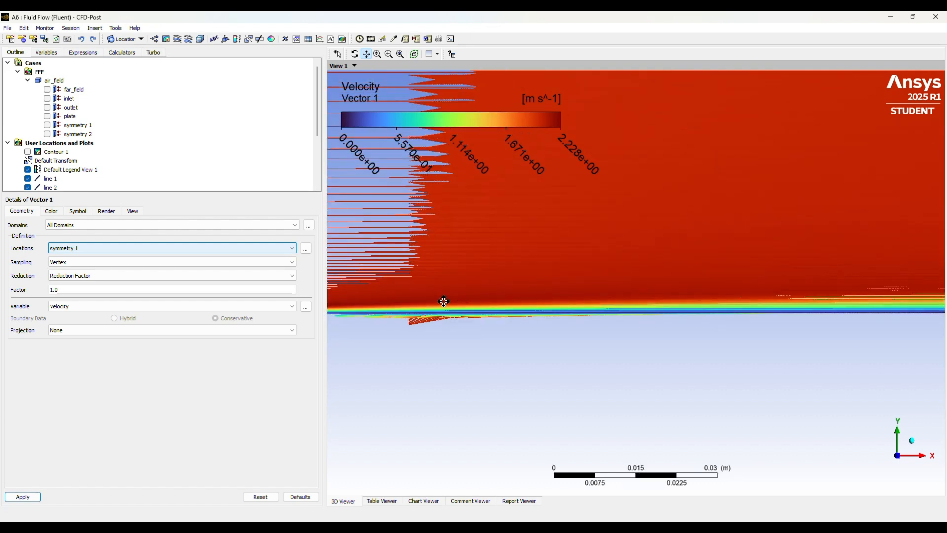
pyautogui.scroll(2, 453, 310)
pyautogui.moveTo(452, 309); pyautogui.dragTo(655, 266)
pyautogui.scroll(5, 464, 289)
pyautogui.scroll(8, 636, 282)
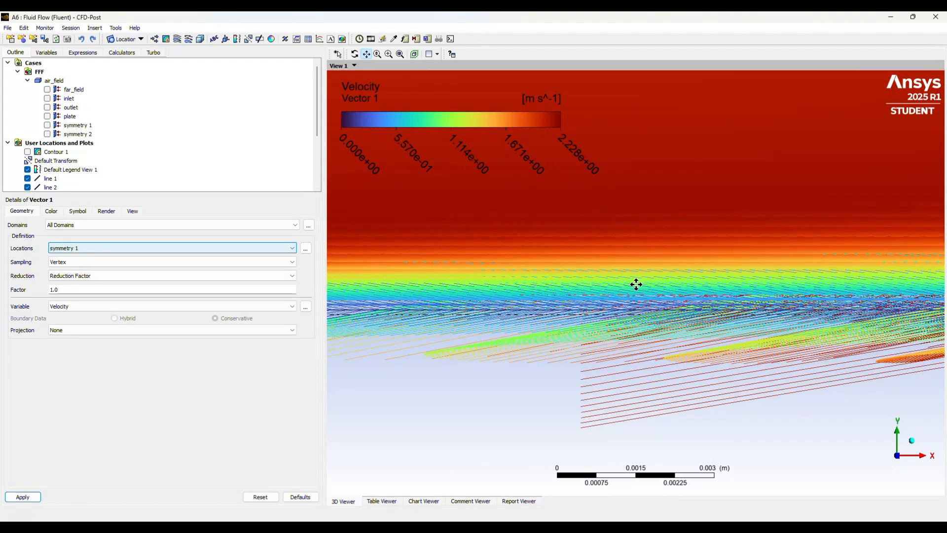
pyautogui.scroll(7, 637, 284)
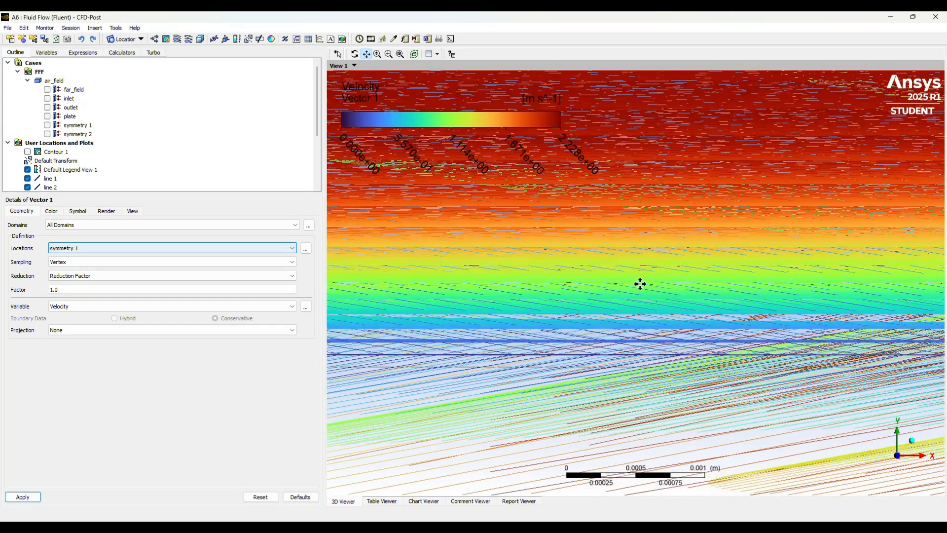
pyautogui.scroll(4, 640, 284)
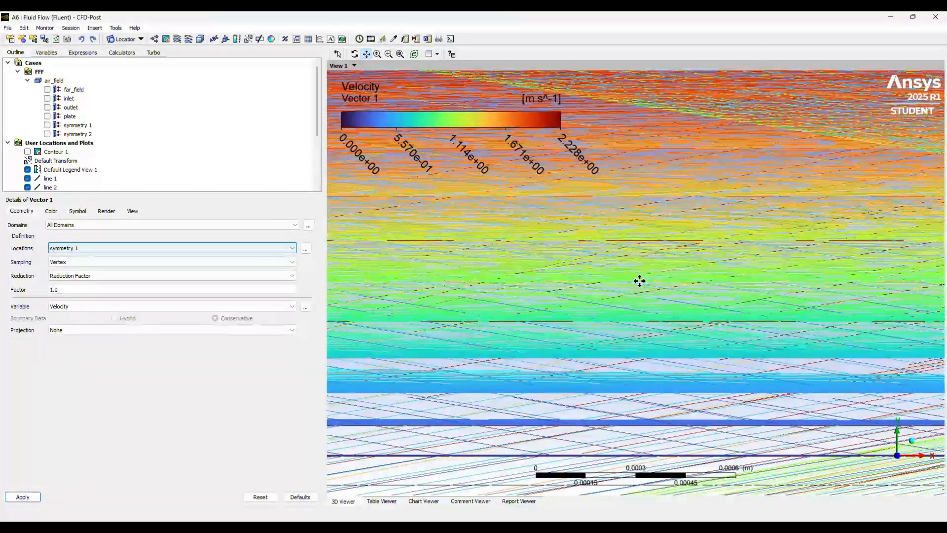
pyautogui.scroll(3, 639, 281)
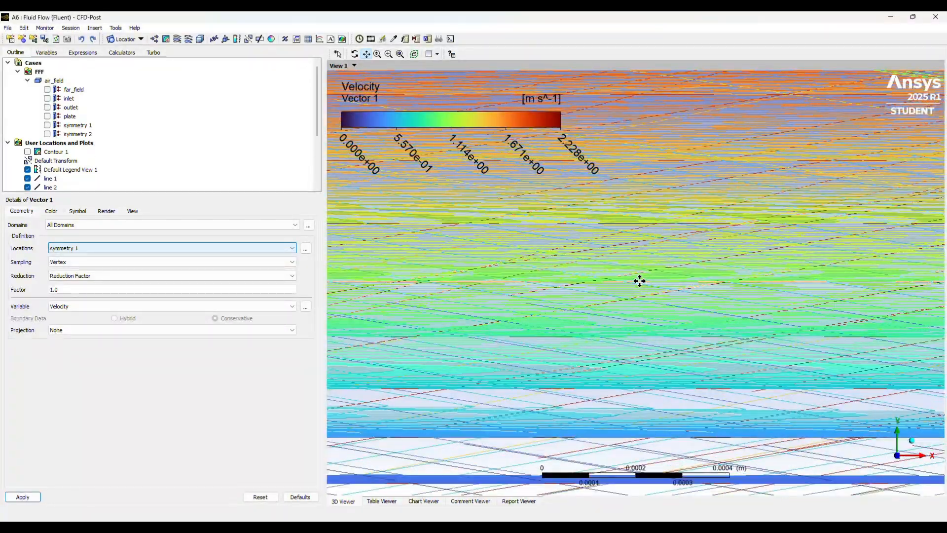
pyautogui.scroll(-10, 640, 281)
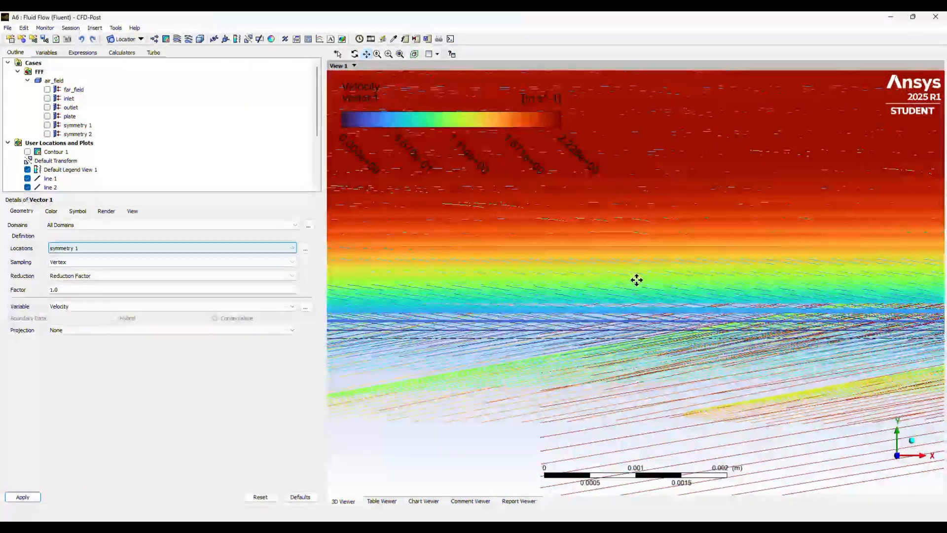
pyautogui.scroll(-3, 637, 280)
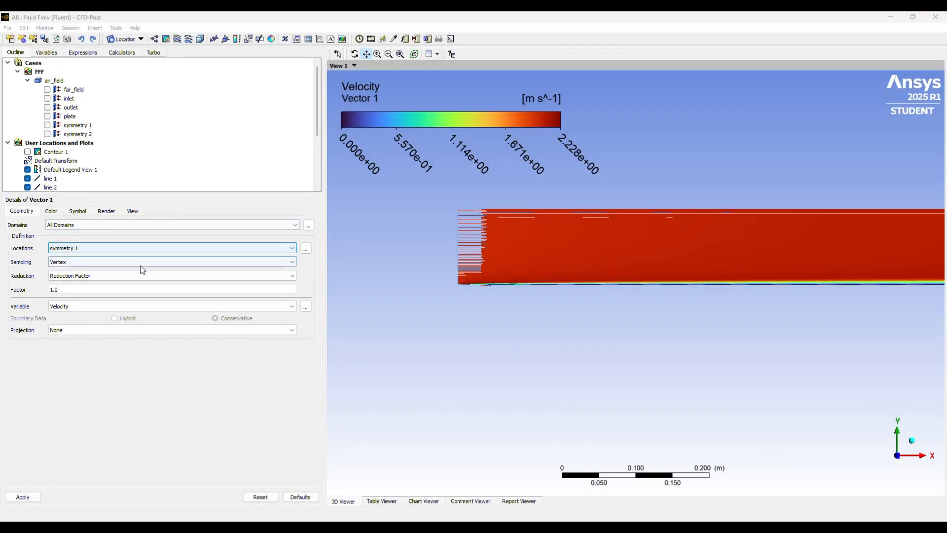
# - Hide Vector 1 and insert a second vector plot named Vector 2
pyautogui.scroll(-2, 100, 159)
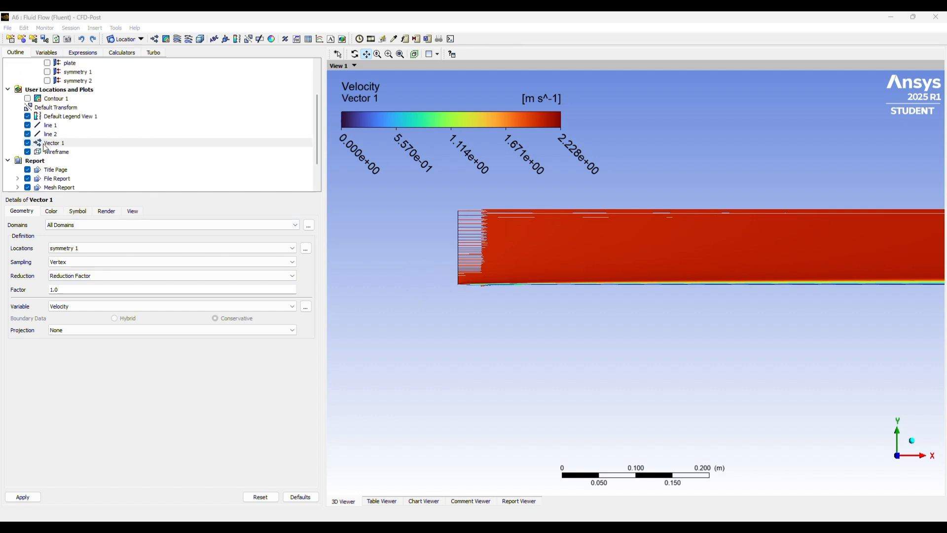
pyautogui.click(28, 143)
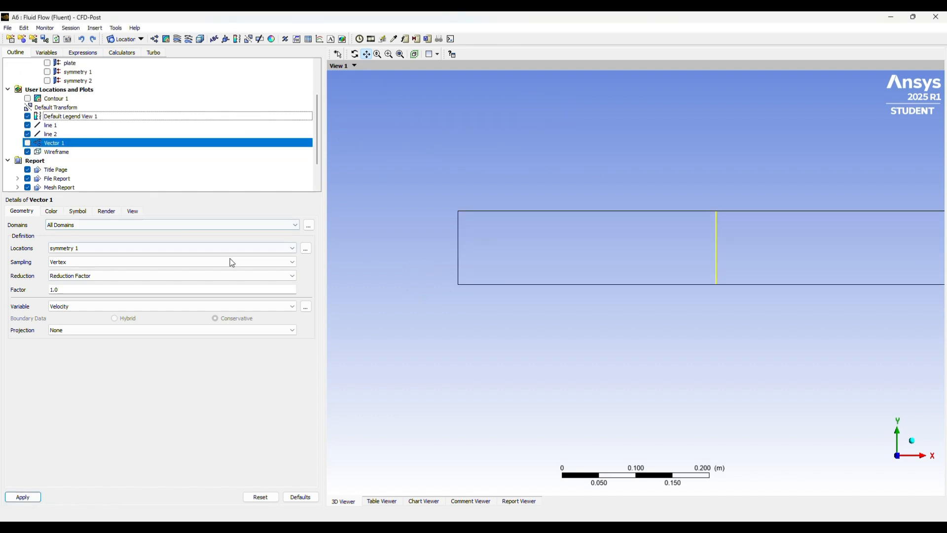
pyautogui.click(155, 39)
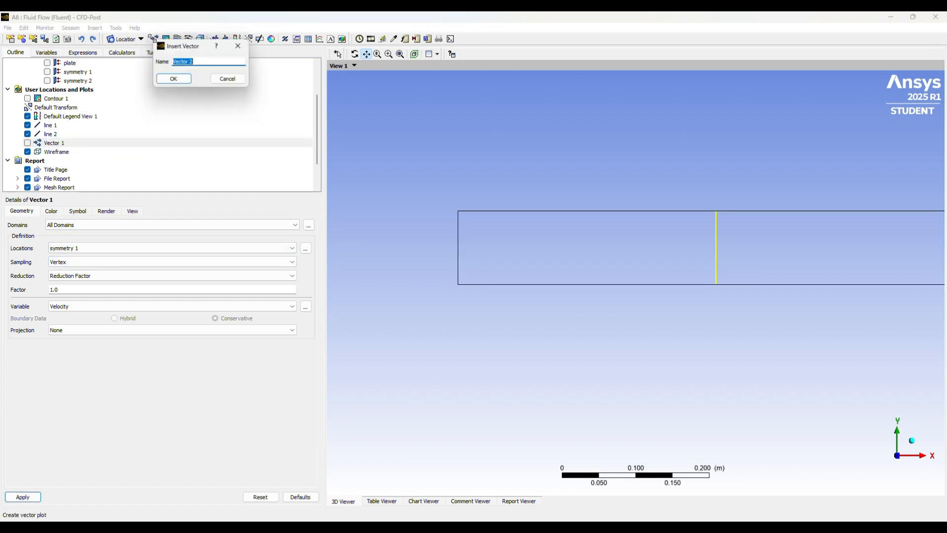
pyautogui.click(177, 78)
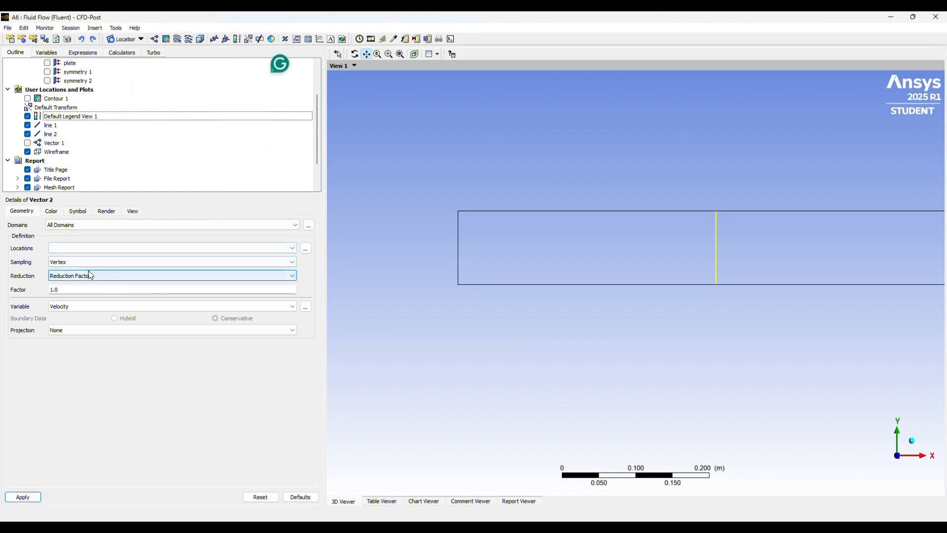
# - Place Vector 2 on the symmetry 1 location and set its sampling to Equally Spaced
pyautogui.click(73, 248)
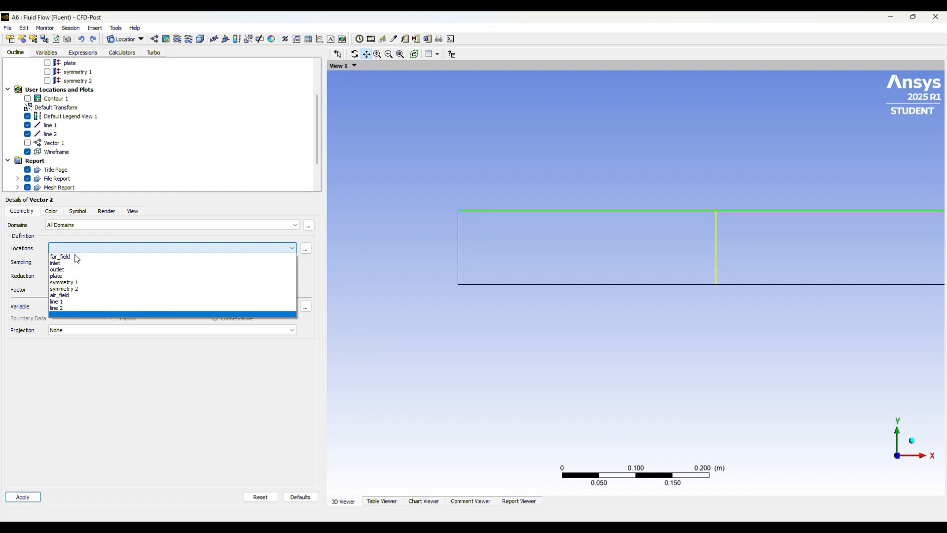
pyautogui.click(76, 282)
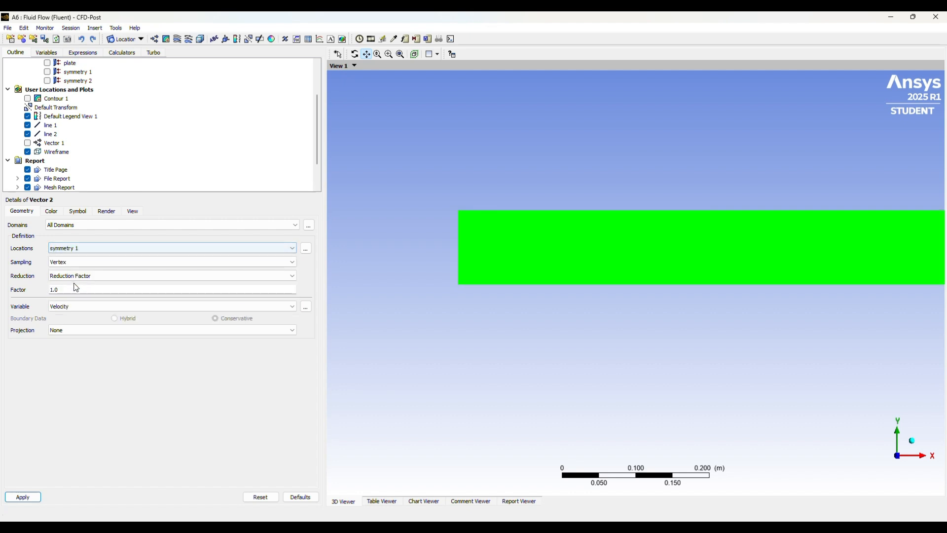
pyautogui.click(74, 262)
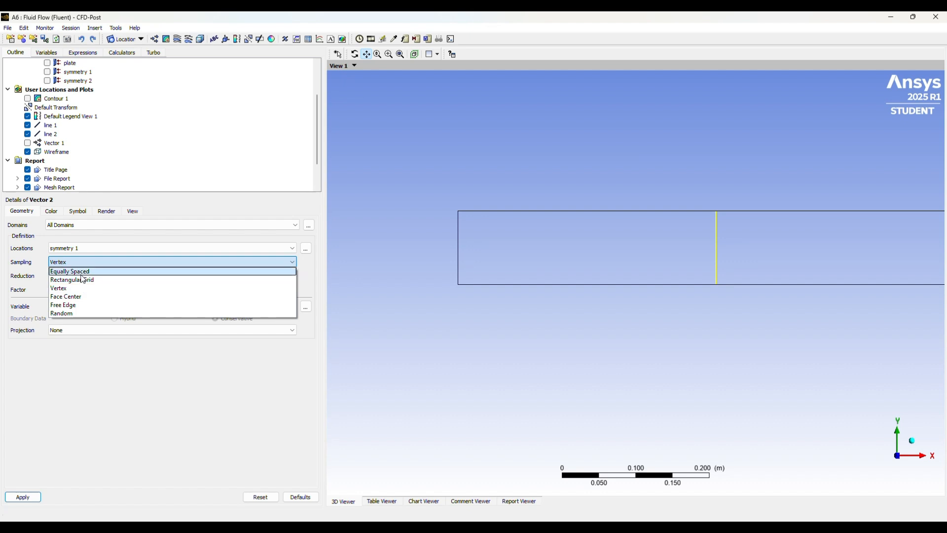
pyautogui.click(82, 273)
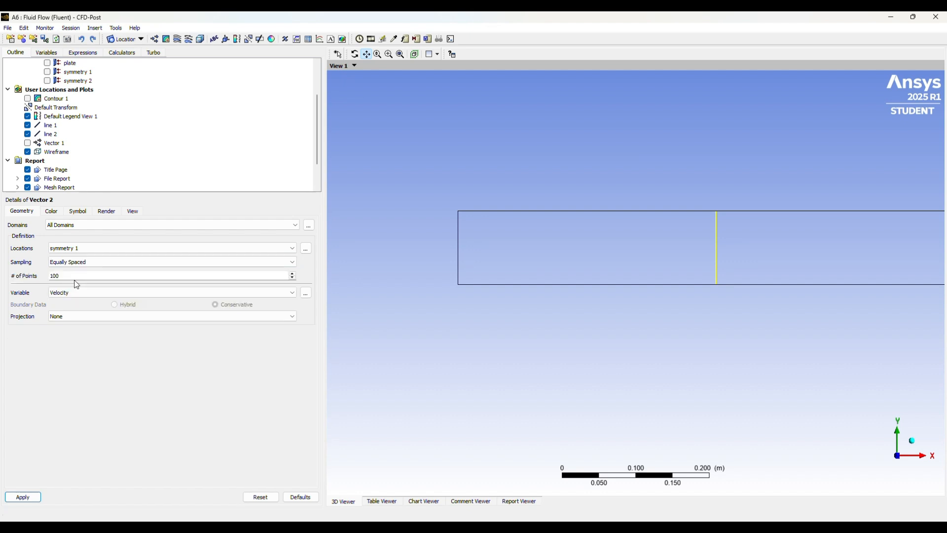
pyautogui.click(74, 262)
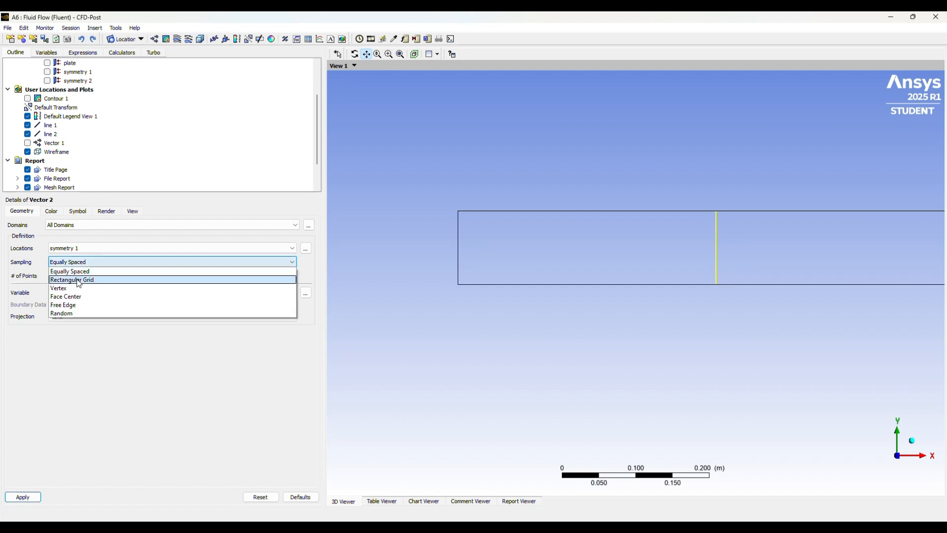
pyautogui.click(92, 313)
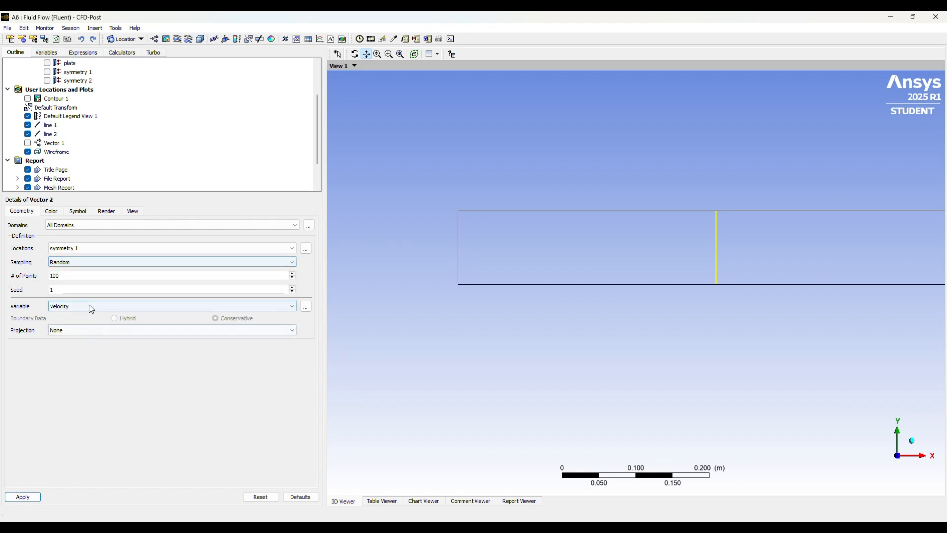
pyautogui.click(74, 262)
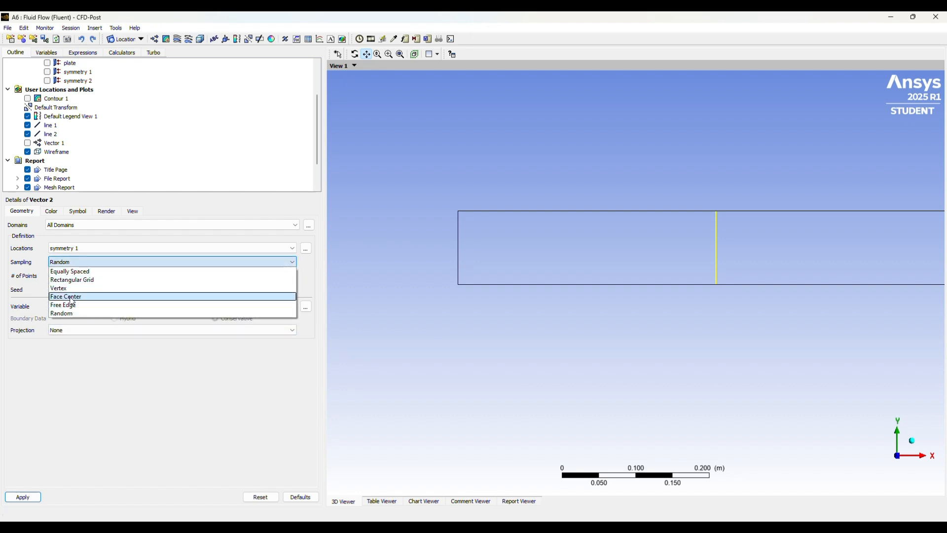
pyautogui.click(75, 272)
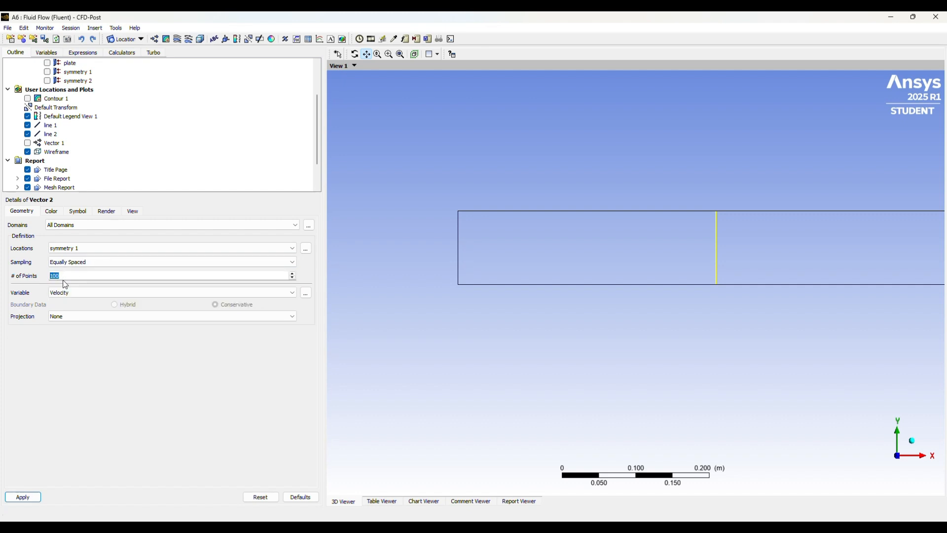
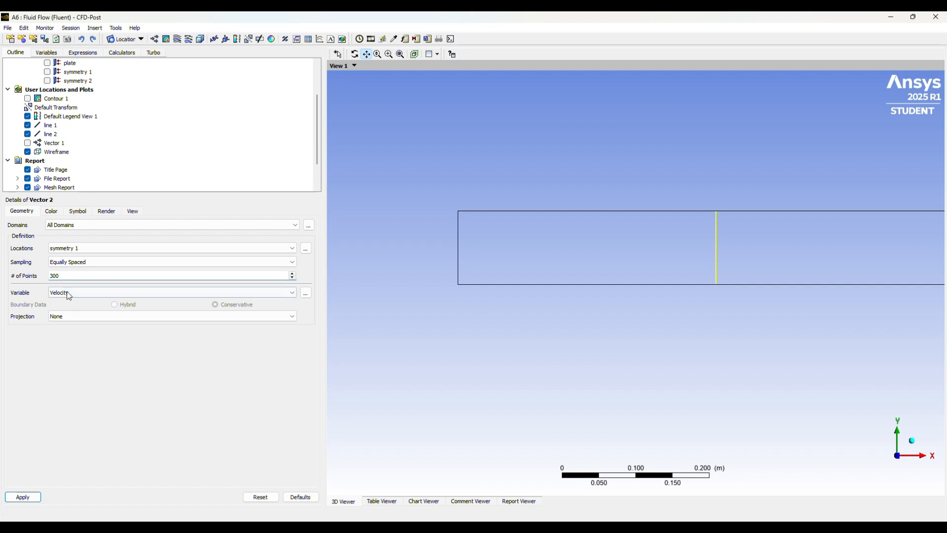
# - Set Vector 2 to 300 equally spaced points with no projection and apply it
pyautogui.click(66, 316)
pyautogui.click(67, 322)
pyautogui.click(67, 316)
pyautogui.click(66, 321)
pyautogui.click(23, 497)
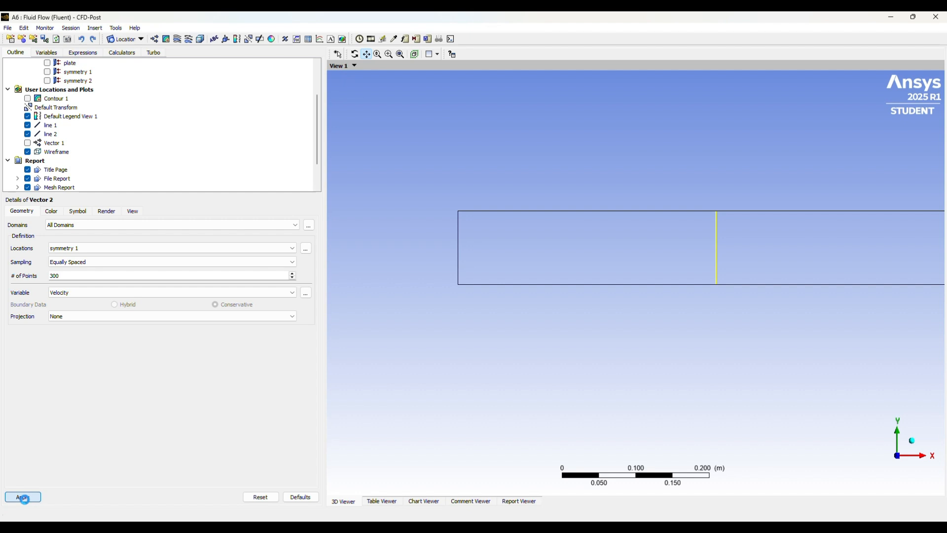
# - Increase Vector 2 to 3000 equally spaced points, apply it, and inspect the vectors near the plate
pyautogui.scroll(7, 526, 321)
pyautogui.scroll(-3, 538, 281)
pyautogui.scroll(-3, 539, 280)
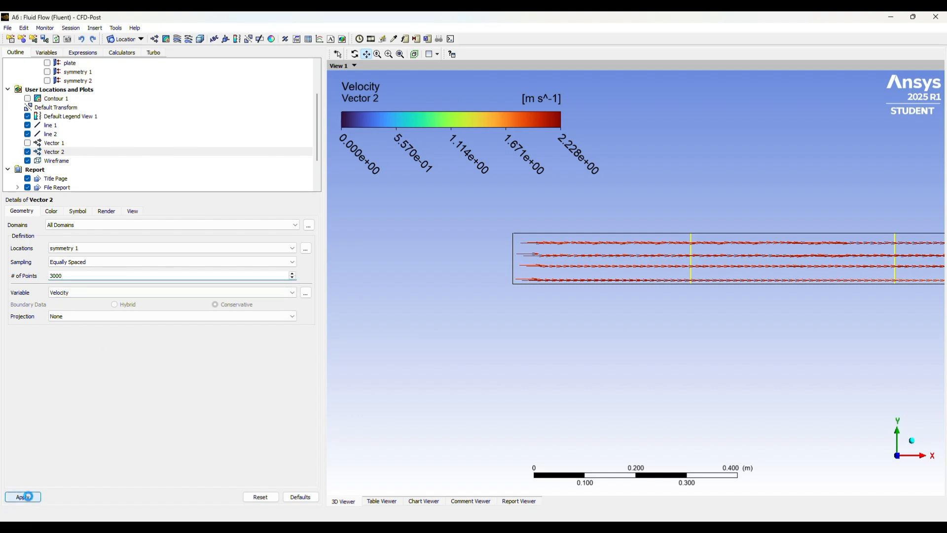
pyautogui.click(28, 496)
pyautogui.scroll(4, 665, 298)
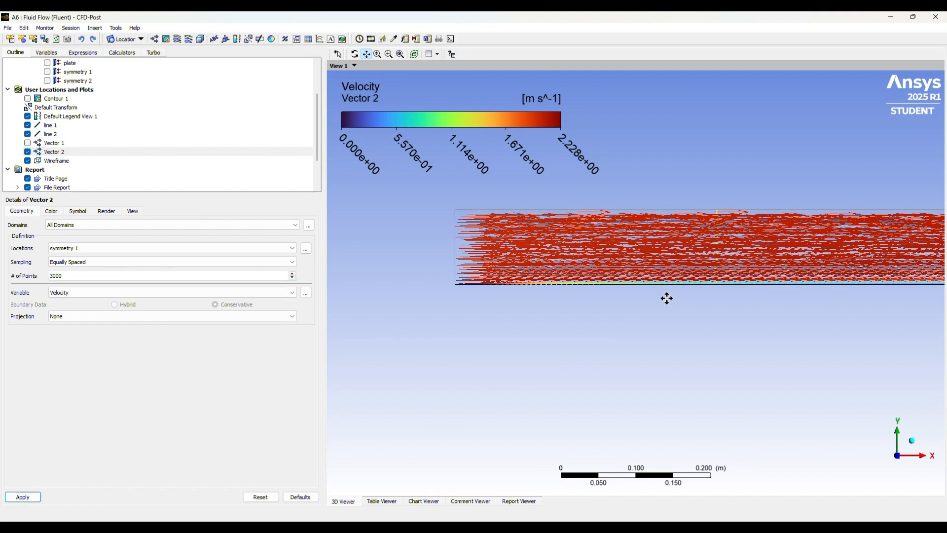
pyautogui.scroll(5, 594, 291)
pyautogui.scroll(4, 594, 288)
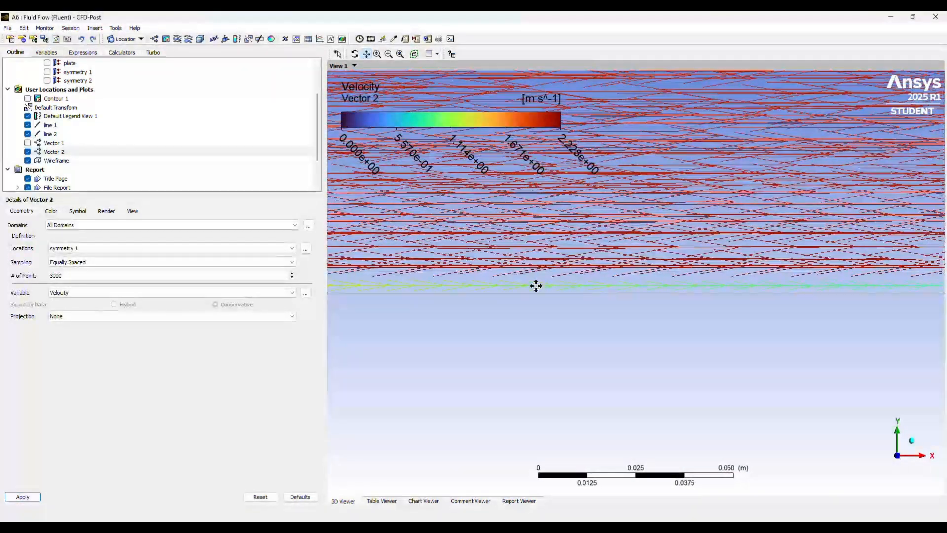
# - Switch Vector 2 to Vertex sampling with a Reduction Factor of 1.0 and apply it
pyautogui.click(76, 262)
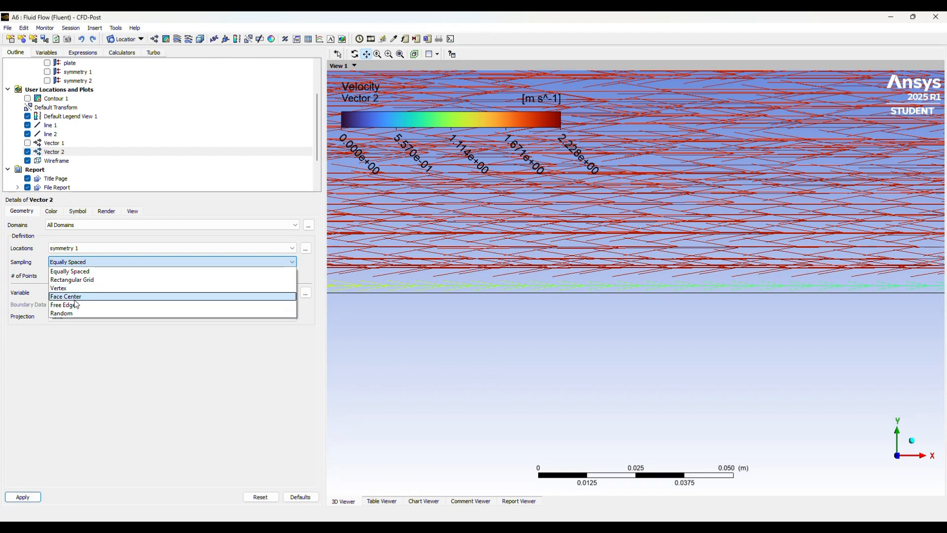
pyautogui.click(74, 288)
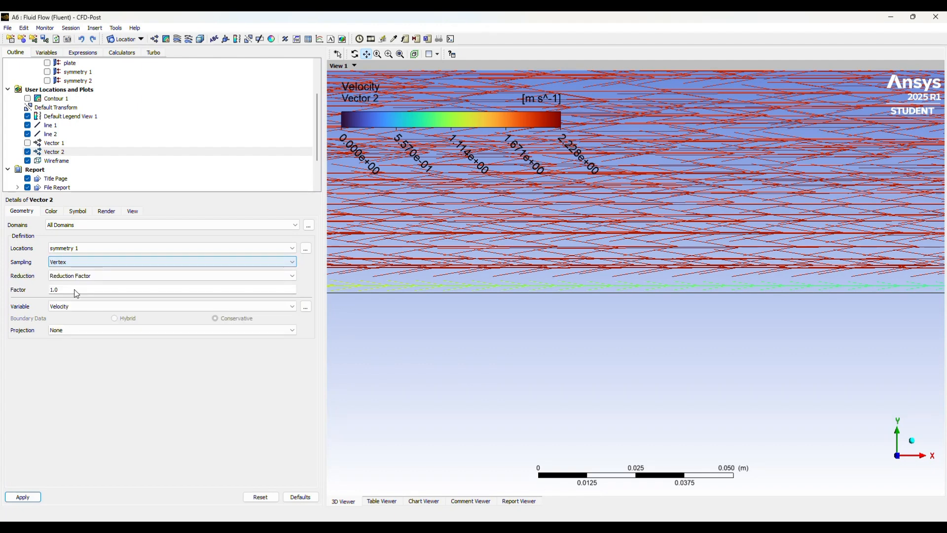
pyautogui.click(77, 279)
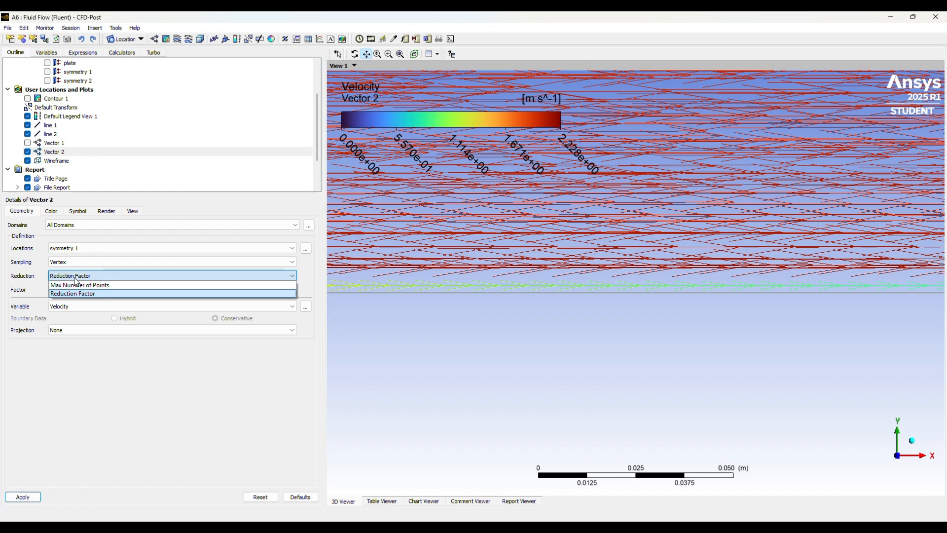
pyautogui.click(77, 284)
pyautogui.click(25, 497)
# - Examine the Vector 2 velocity vectors up close in the boundary layer along the plate
pyautogui.scroll(5, 456, 281)
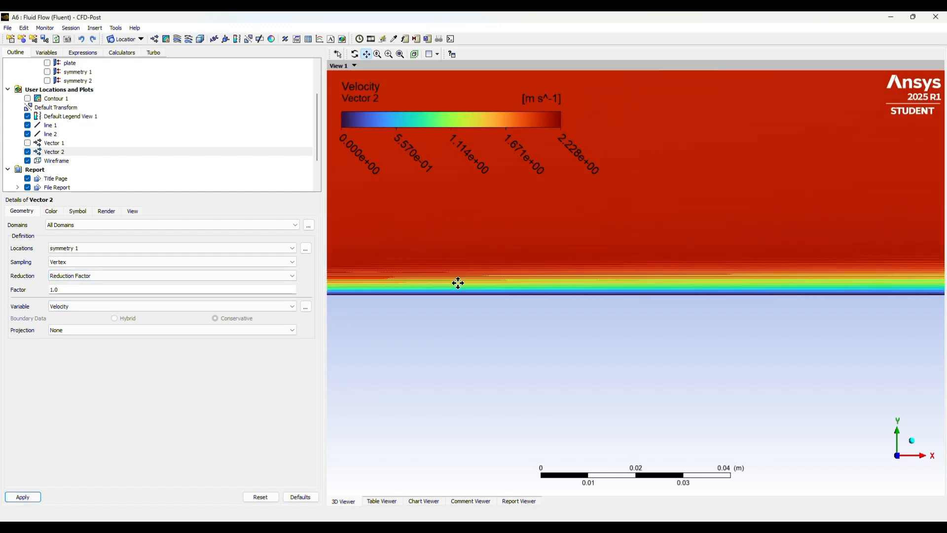
pyautogui.scroll(5, 458, 282)
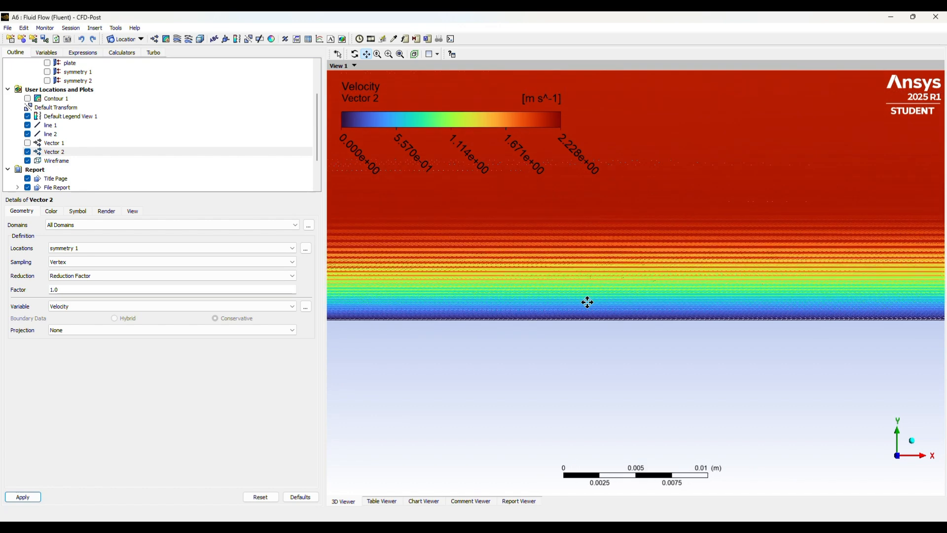
pyautogui.scroll(5, 605, 320)
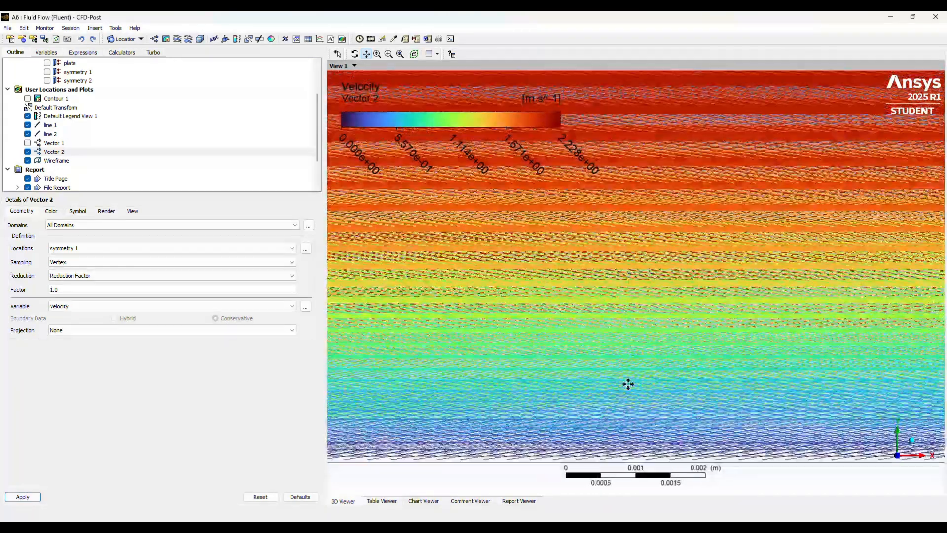
pyautogui.moveTo(628, 383); pyautogui.dragTo(614, 288)
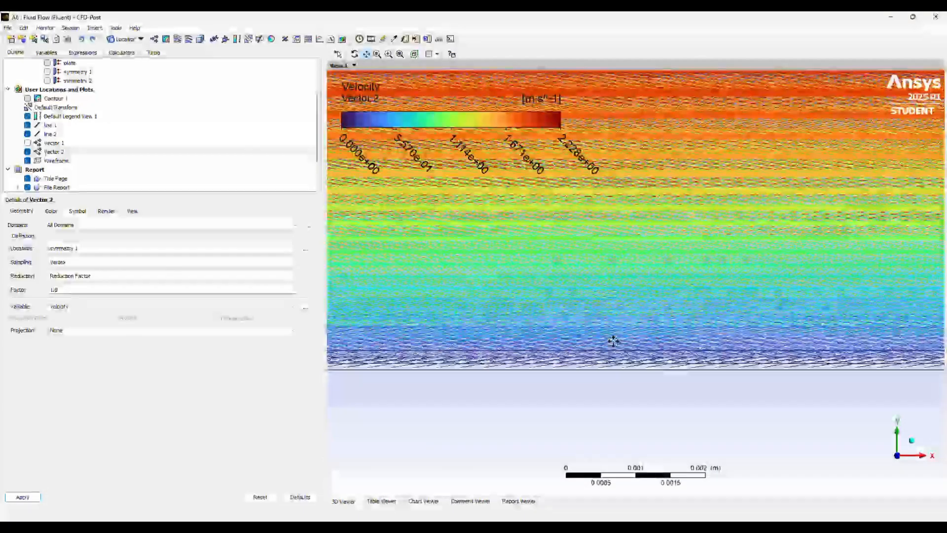
pyautogui.scroll(1, 612, 340)
pyautogui.scroll(-4, 598, 331)
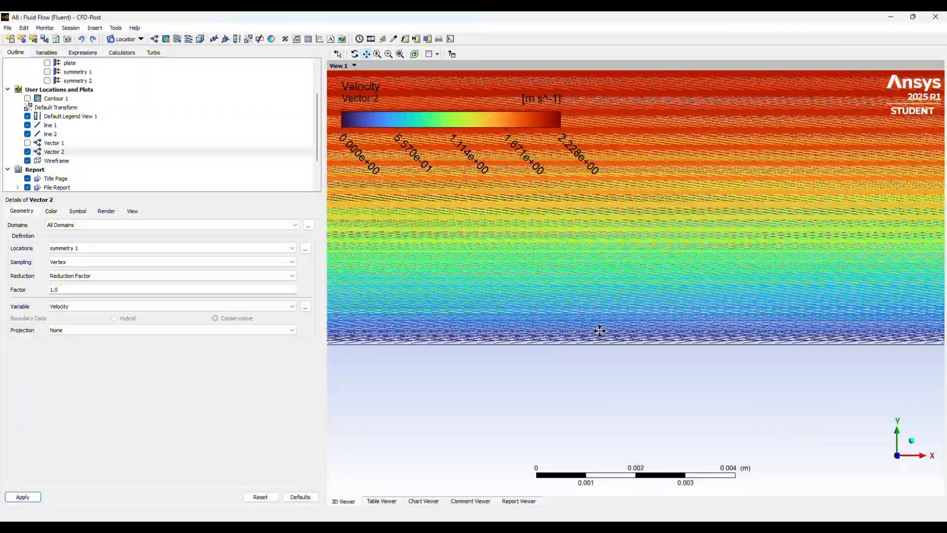
pyautogui.scroll(-2, 432, 310)
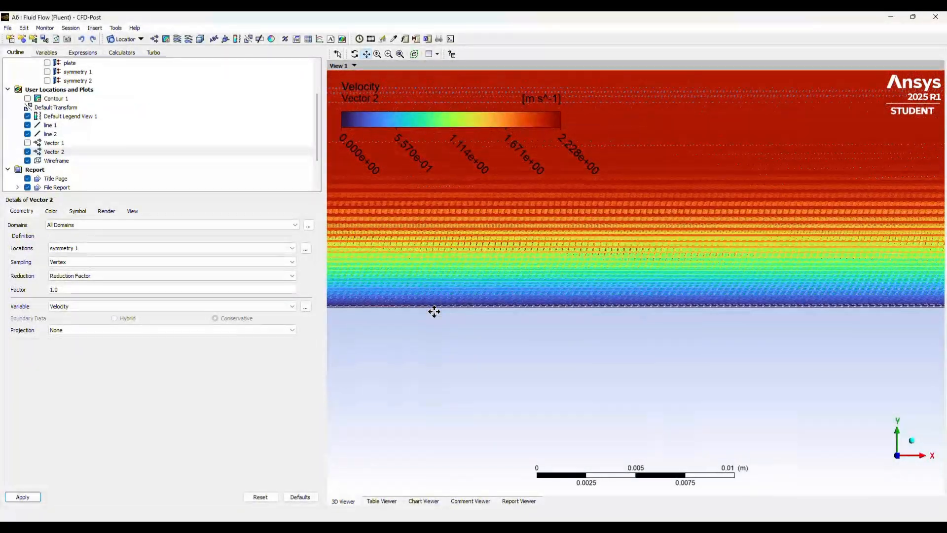
pyautogui.scroll(-5, 533, 276)
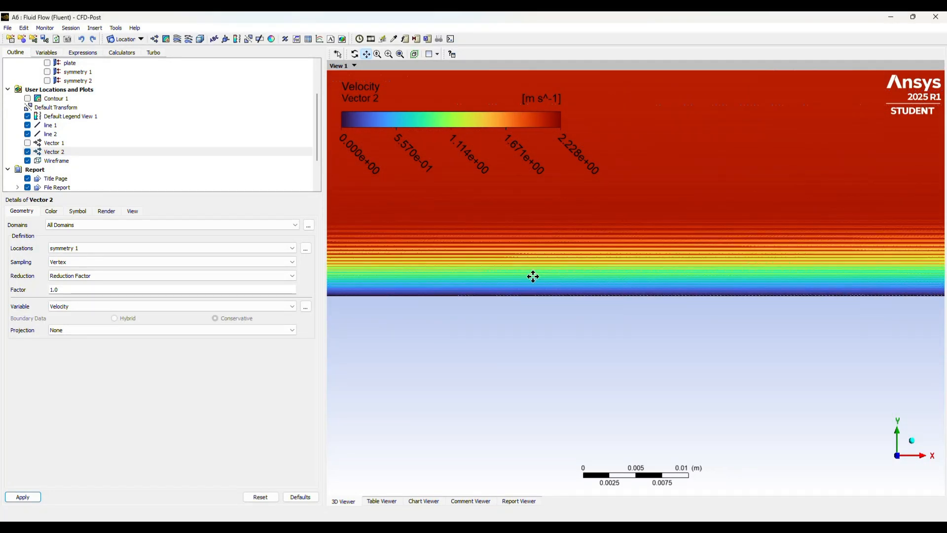
pyautogui.scroll(-3, 517, 291)
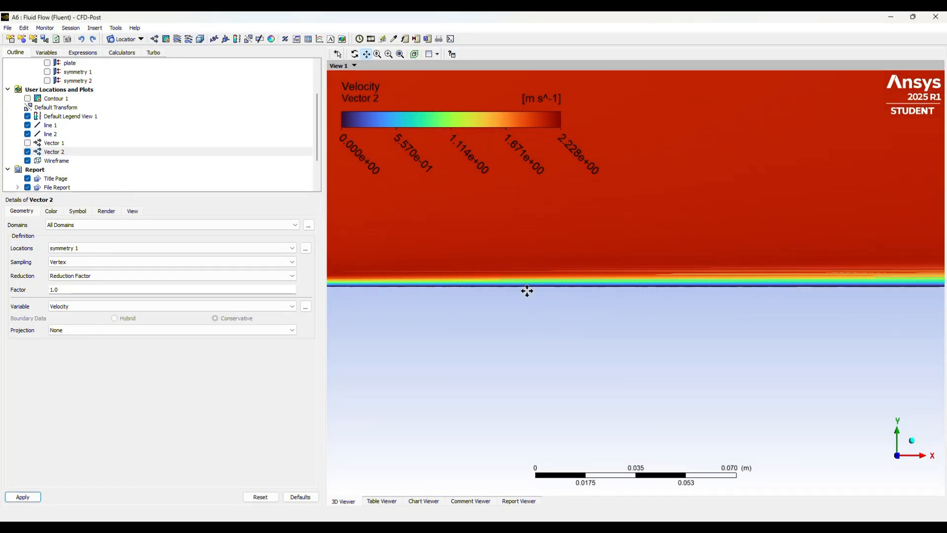
pyautogui.scroll(-1, 475, 286)
# - Examine the Vector 2 velocity field along the whole domain, from the inlet to the outlet
pyautogui.moveTo(475, 285); pyautogui.dragTo(420, 300)
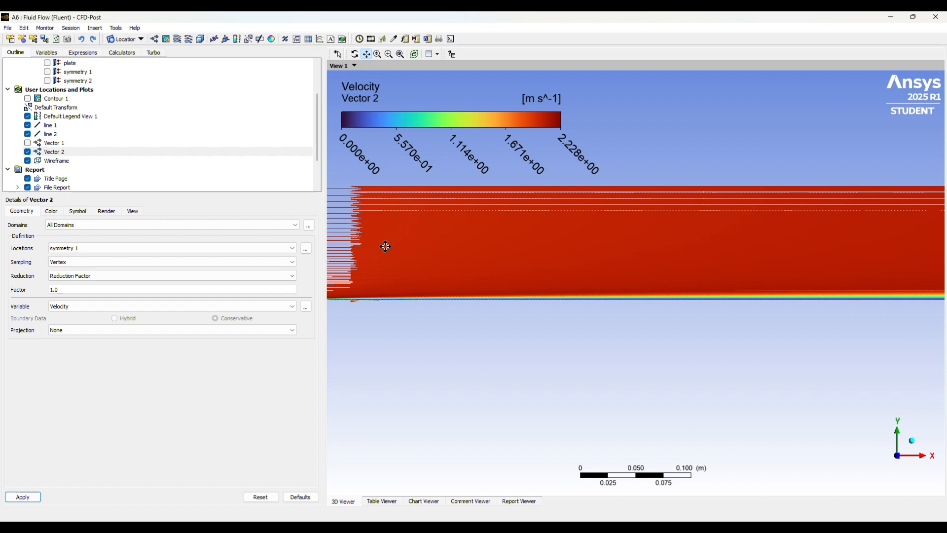
pyautogui.scroll(-3, 509, 380)
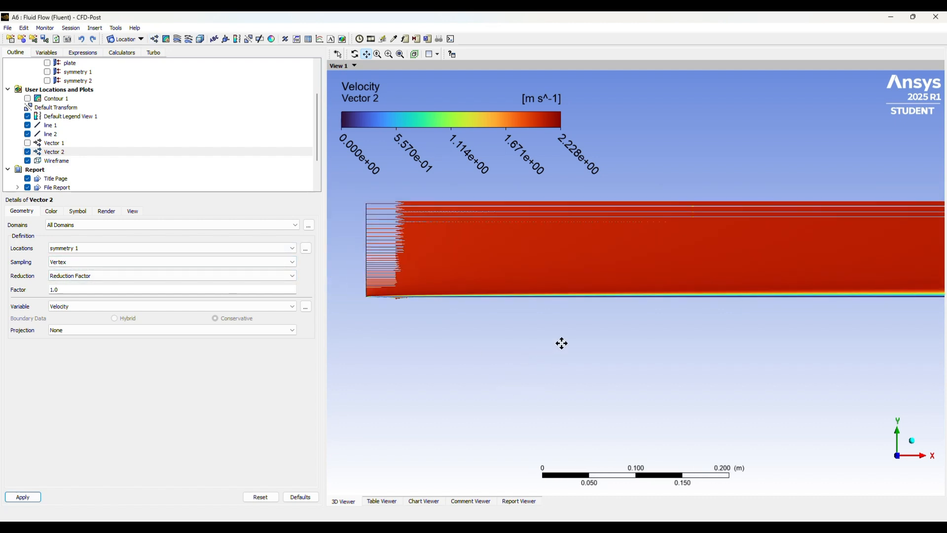
pyautogui.moveTo(654, 333); pyautogui.dragTo(592, 339)
pyautogui.scroll(-3, 641, 334)
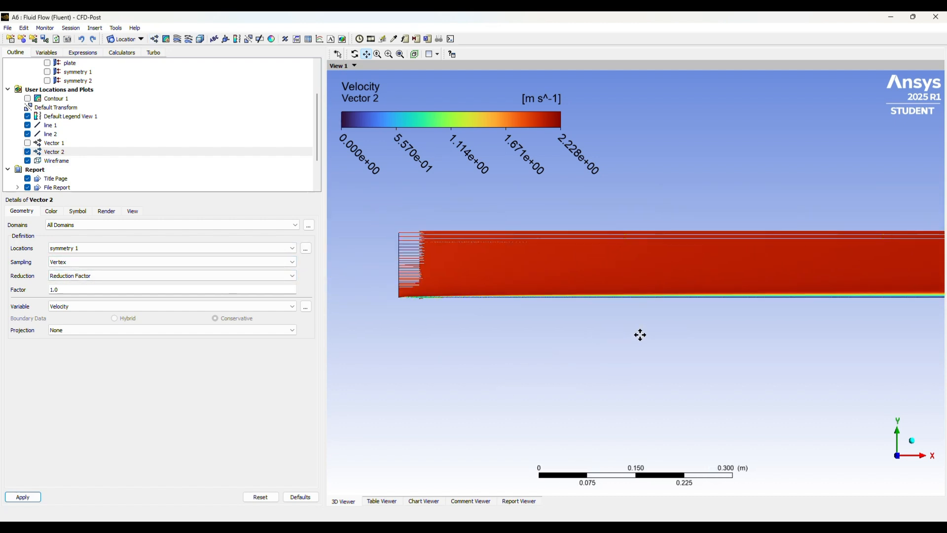
pyautogui.moveTo(690, 317); pyautogui.dragTo(547, 328)
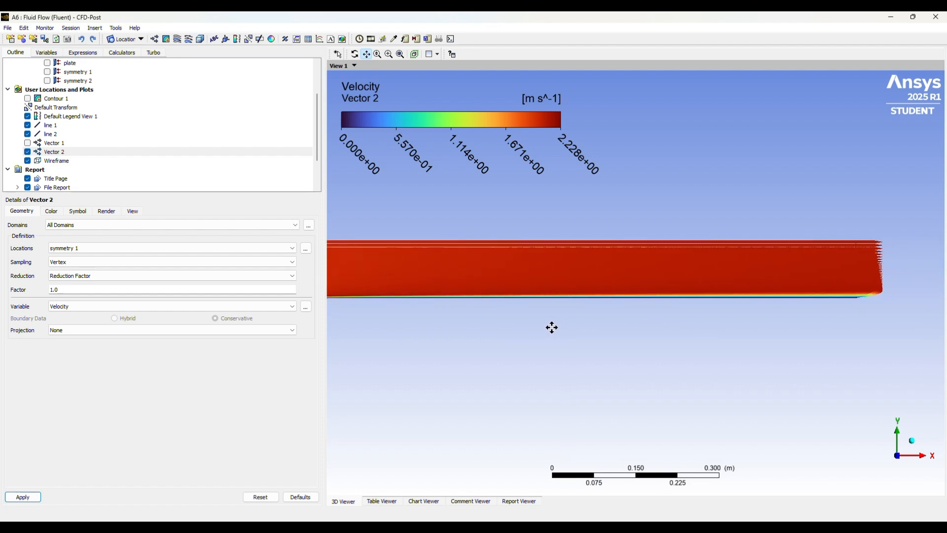
pyautogui.scroll(3, 873, 301)
pyautogui.moveTo(860, 302); pyautogui.dragTo(576, 333)
pyautogui.scroll(4, 666, 326)
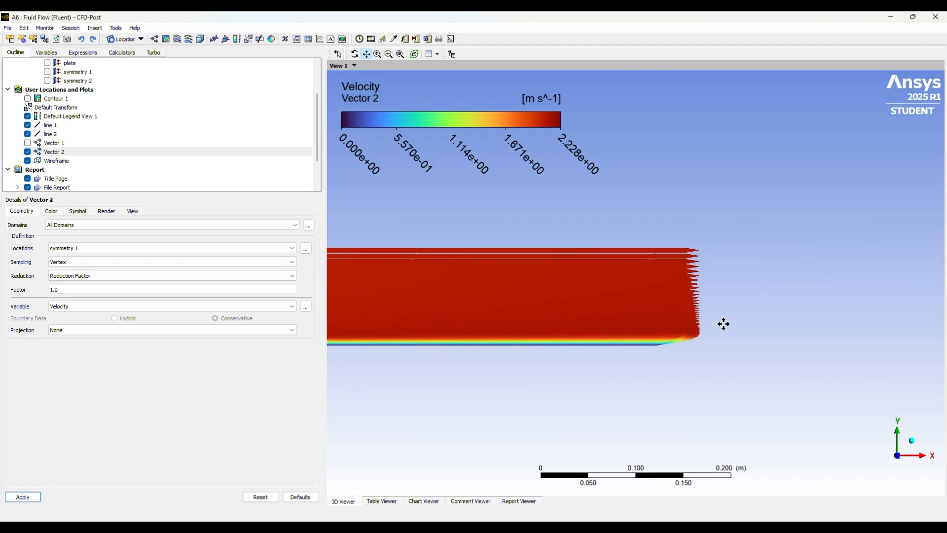
pyautogui.scroll(4, 721, 355)
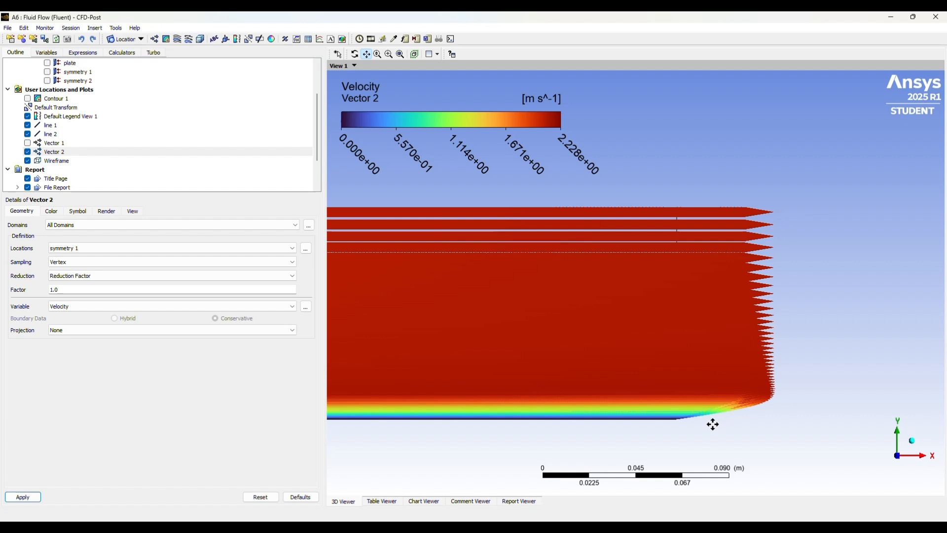
pyautogui.scroll(-5, 651, 420)
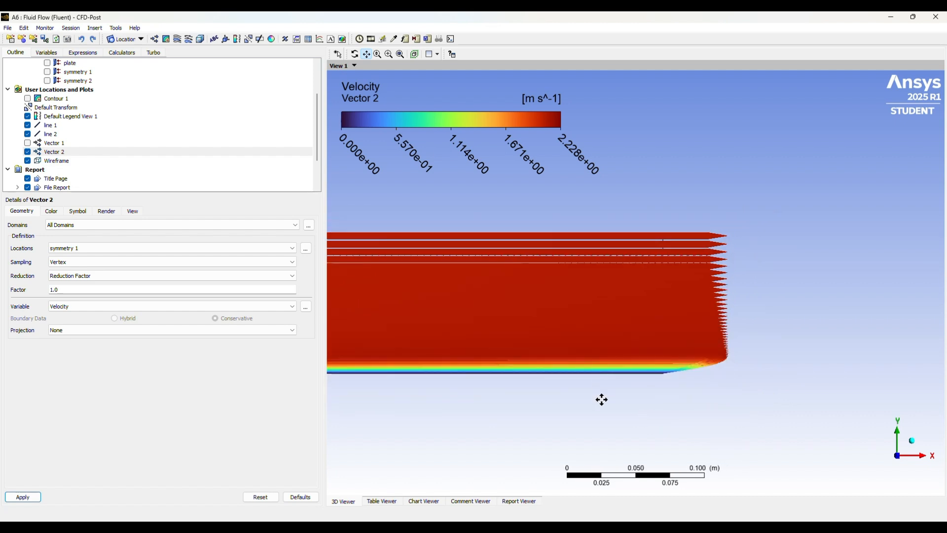
pyautogui.scroll(-6, 564, 370)
pyautogui.moveTo(496, 335); pyautogui.dragTo(664, 336)
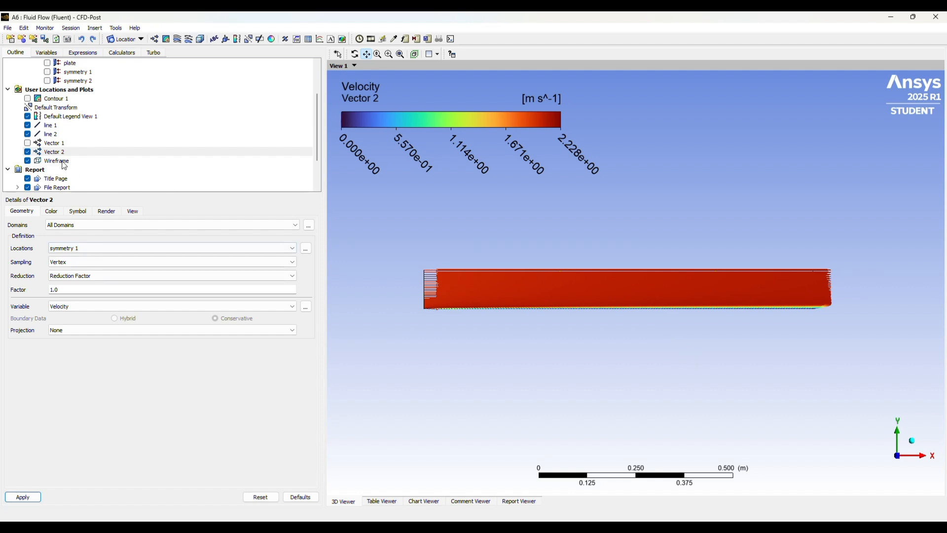
# - Delete Vector 1 and switch the displayed plot from Vector 2 to Contour 1
pyautogui.rightClick(45, 144)
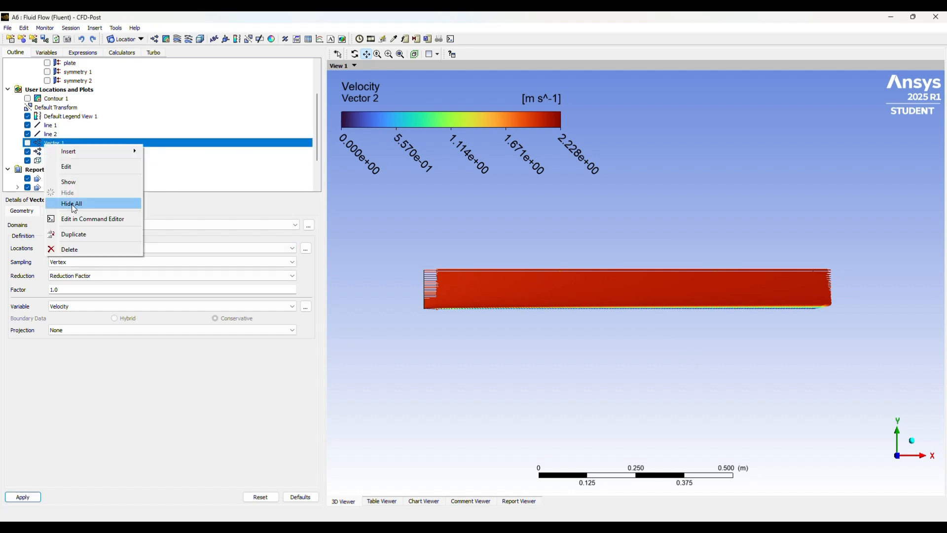
pyautogui.click(72, 248)
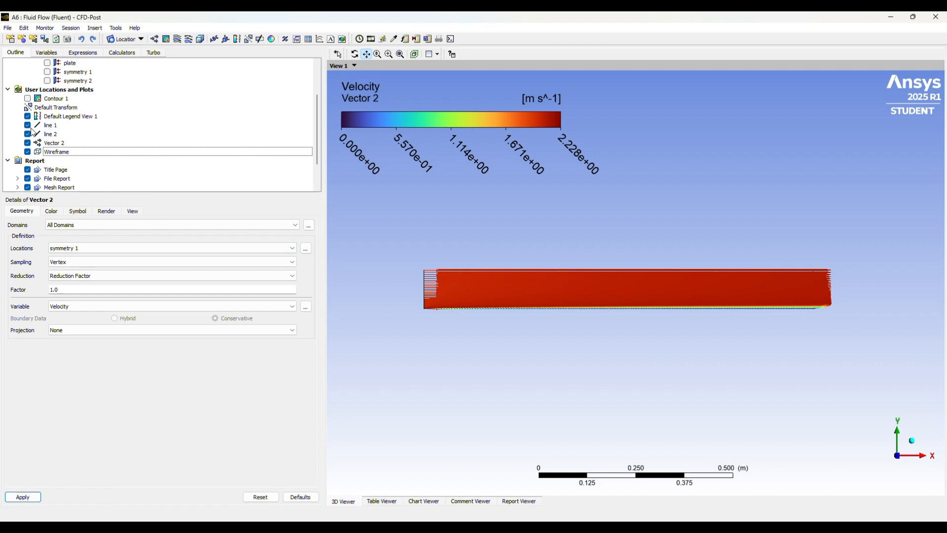
pyautogui.click(28, 143)
pyautogui.click(27, 98)
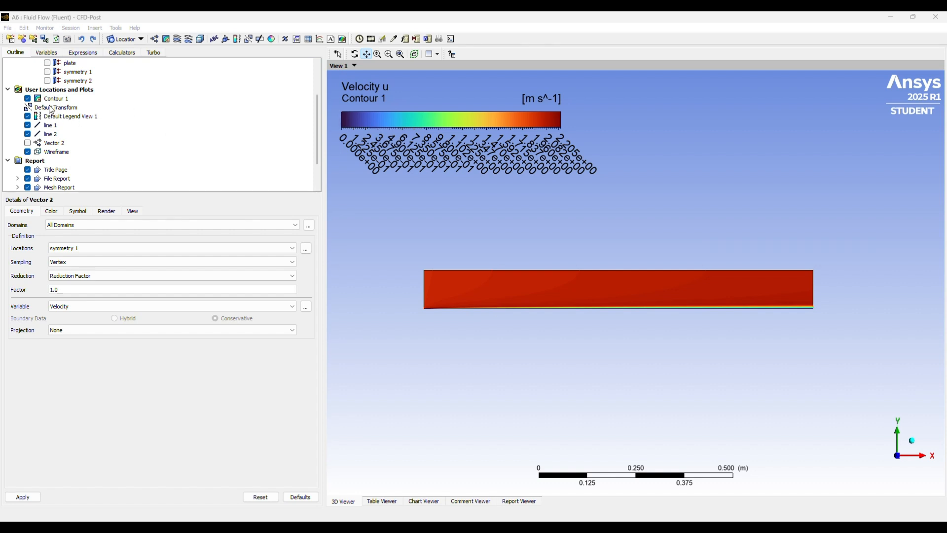
# - Display Vector 2 instead of Contour 1 and insert a new contour named P contour
pyautogui.click(28, 143)
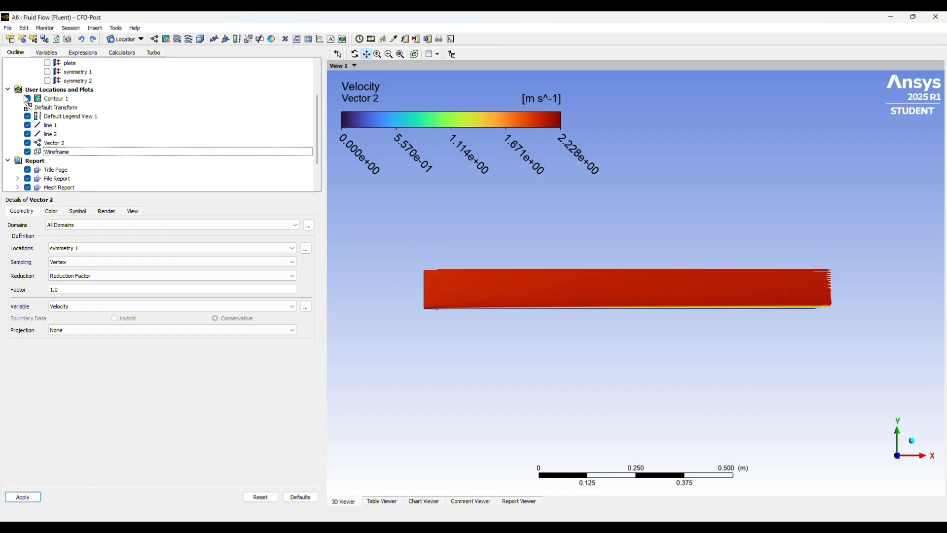
pyautogui.click(27, 99)
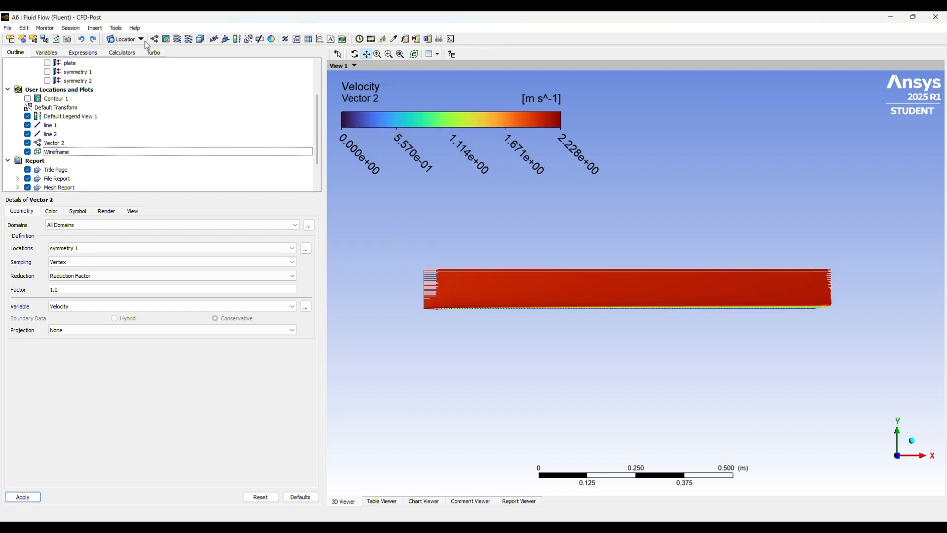
pyautogui.click(166, 39)
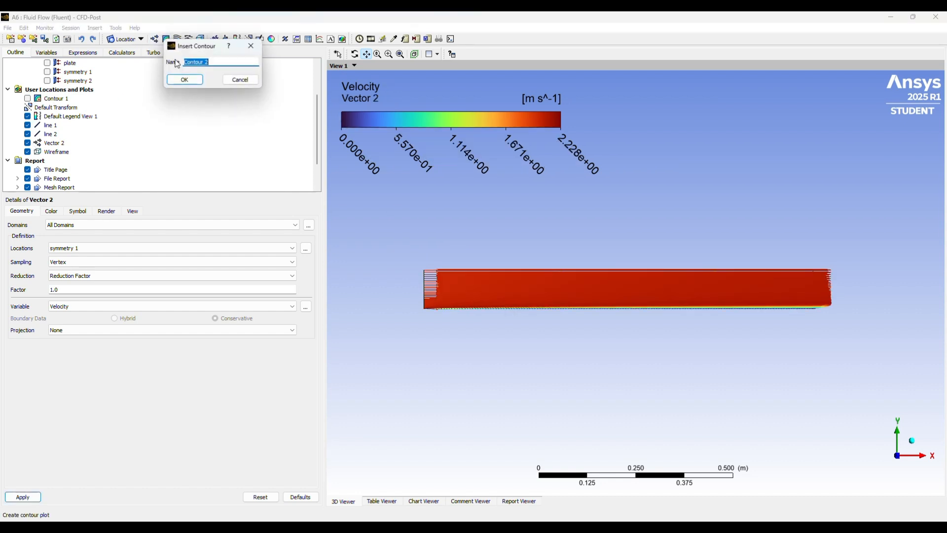
pyautogui.write('Presa')
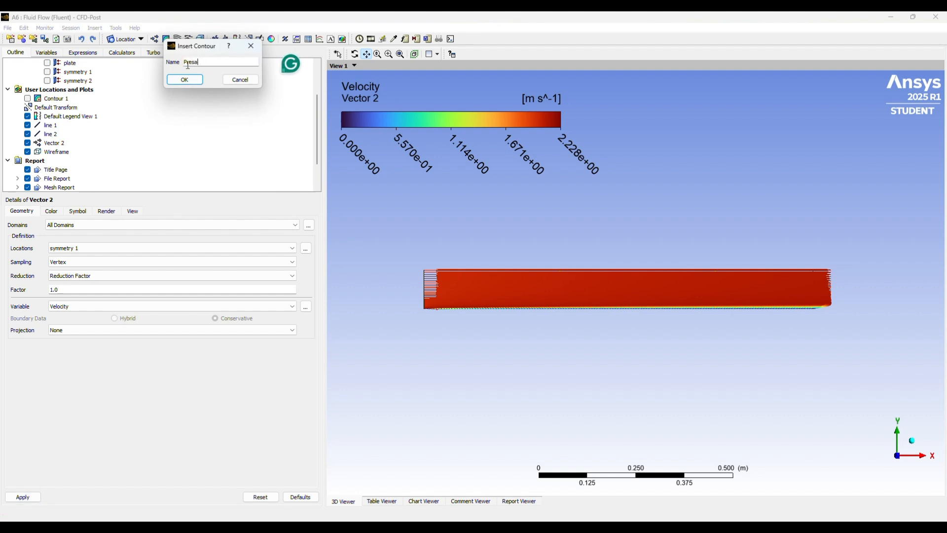
pyautogui.write('ure')
pyautogui.press('Return')
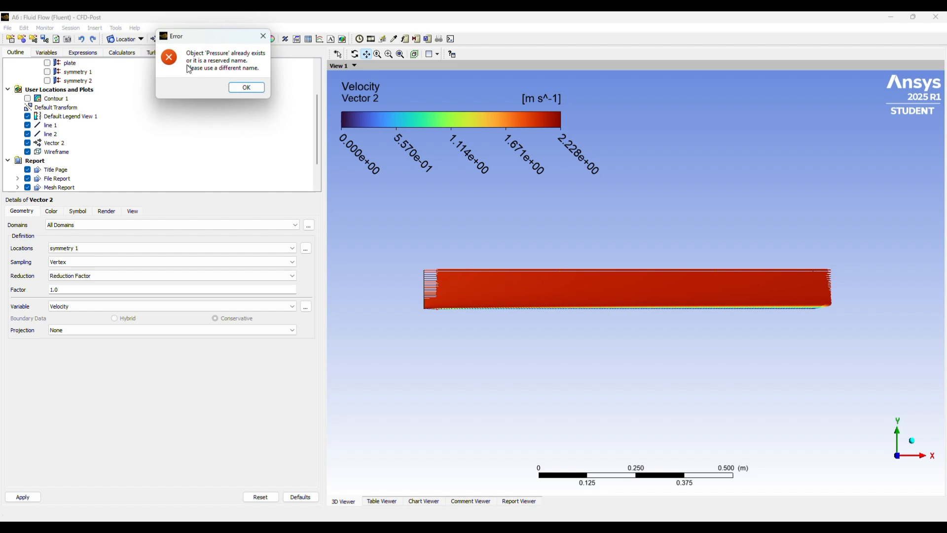
pyautogui.click(242, 88)
pyautogui.write('P contour')
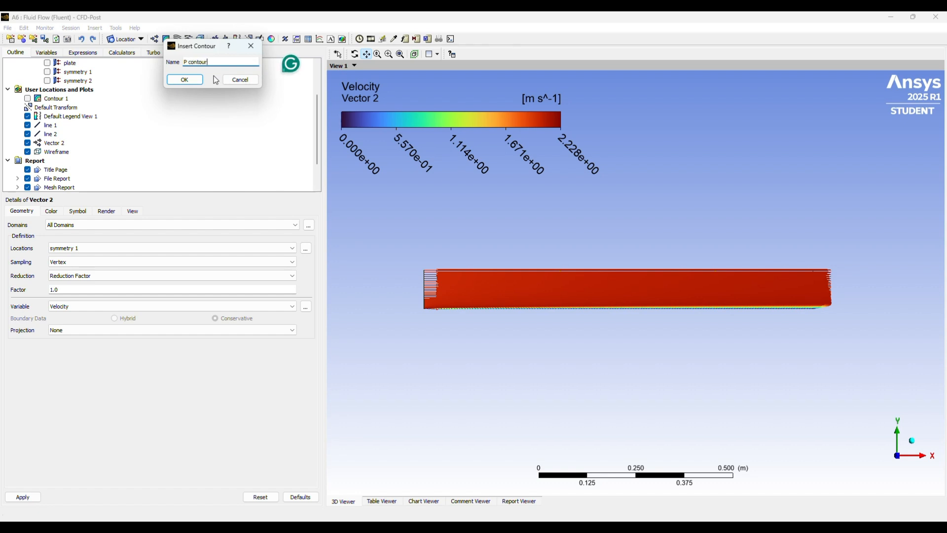
pyautogui.press('Return')
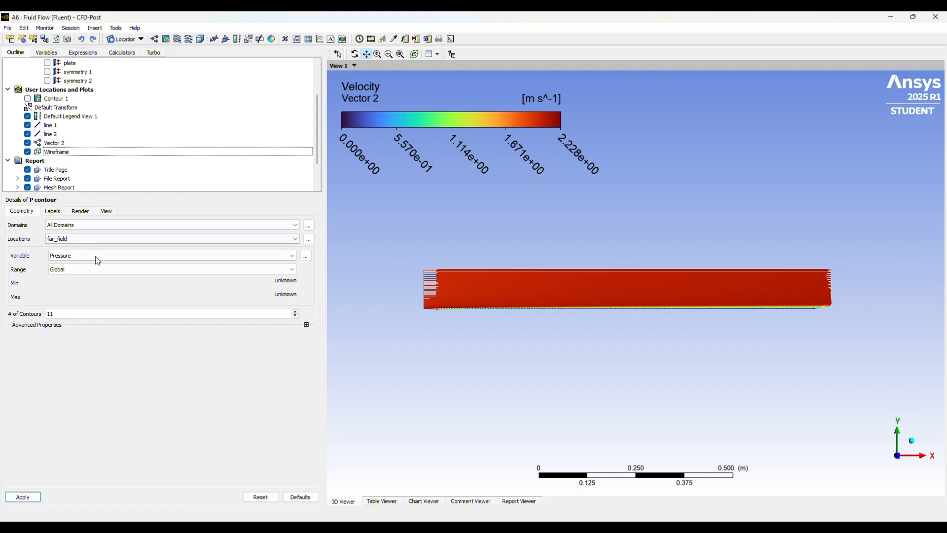
# - Apply P contour on symmetry 1 with the Pressure variable and 110 contours, and hide Vector 2
pyautogui.click(83, 239)
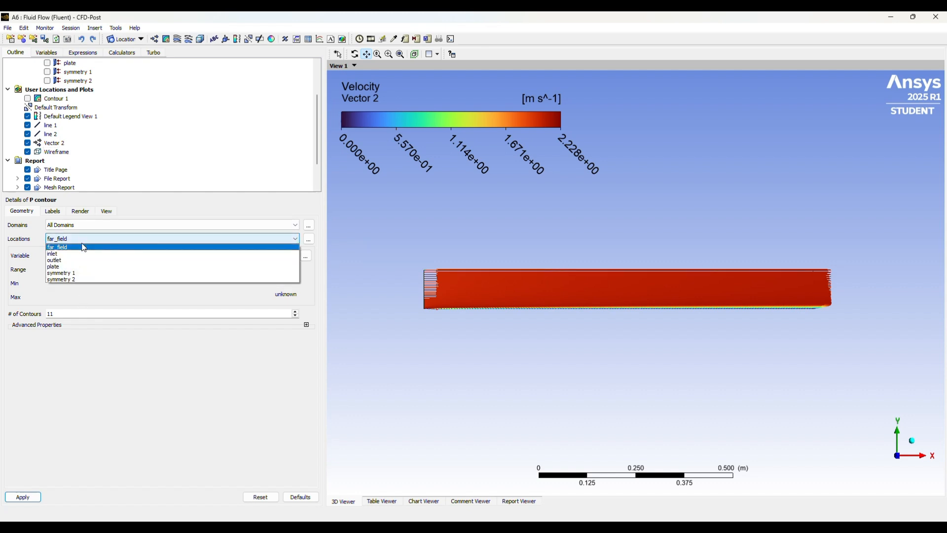
pyautogui.click(79, 273)
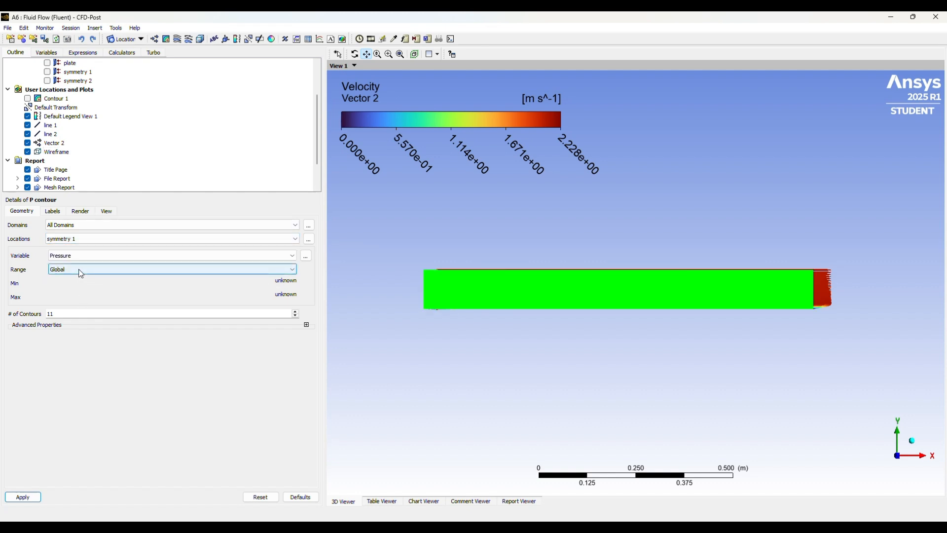
pyautogui.click(93, 314)
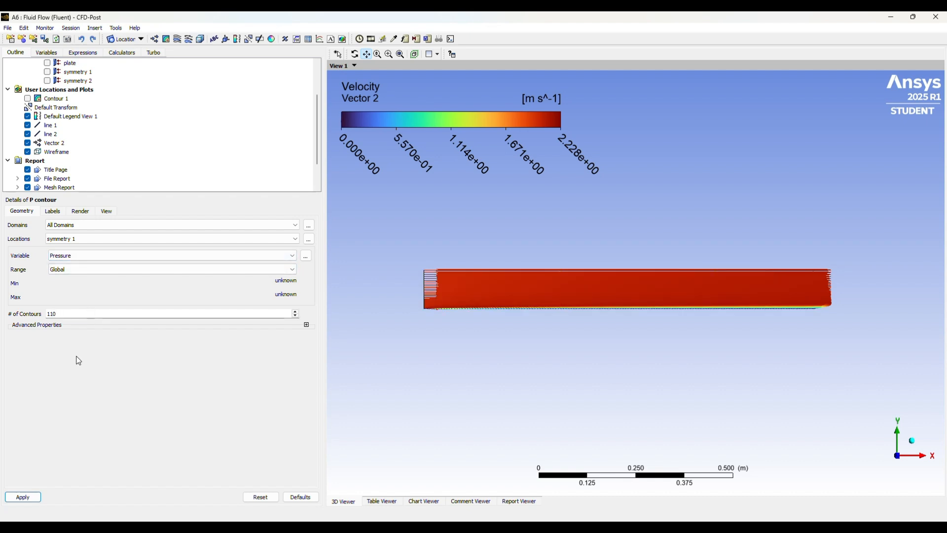
pyautogui.click(26, 496)
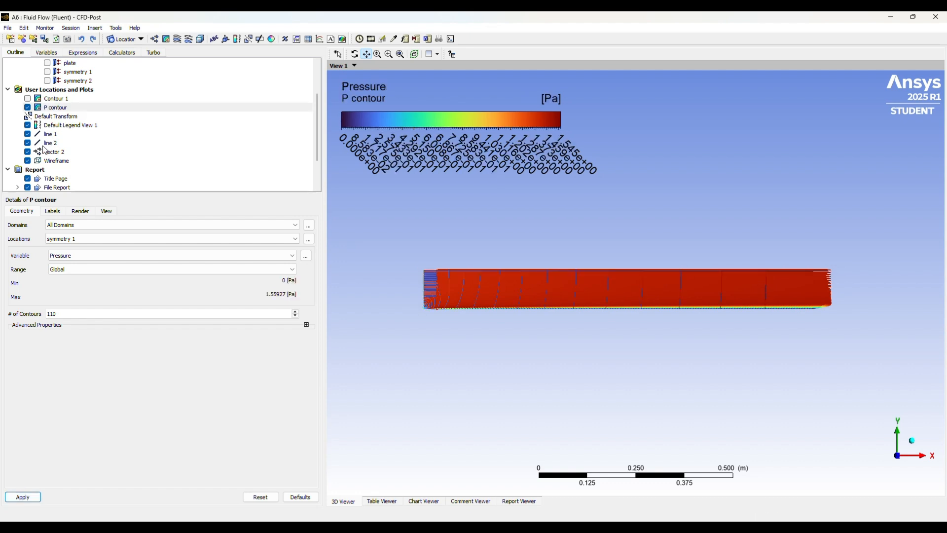
pyautogui.click(28, 151)
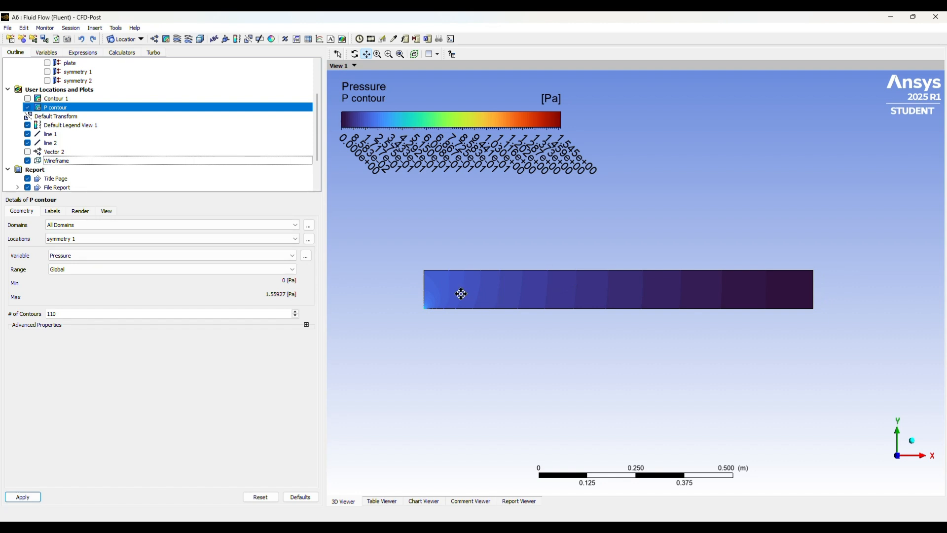
# - Examine the pressure contour up close at the leading edge of the plate, at the lower inlet corner
pyautogui.moveTo(417, 308); pyautogui.dragTo(476, 321)
pyautogui.scroll(3, 425, 298)
pyautogui.scroll(4, 463, 323)
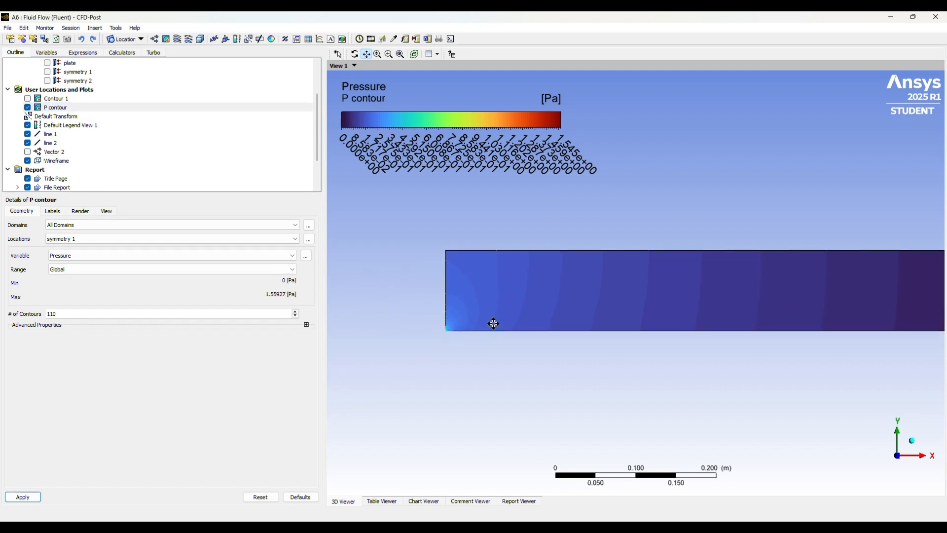
pyautogui.scroll(3, 466, 334)
pyautogui.moveTo(463, 332); pyautogui.dragTo(617, 328)
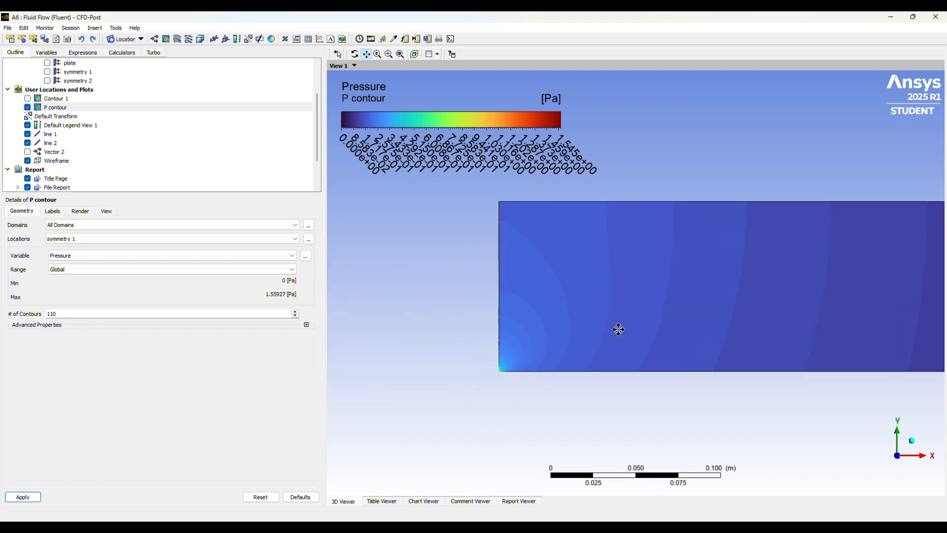
pyautogui.scroll(2, 495, 342)
pyautogui.scroll(3, 493, 345)
pyautogui.moveTo(466, 387); pyautogui.dragTo(501, 355)
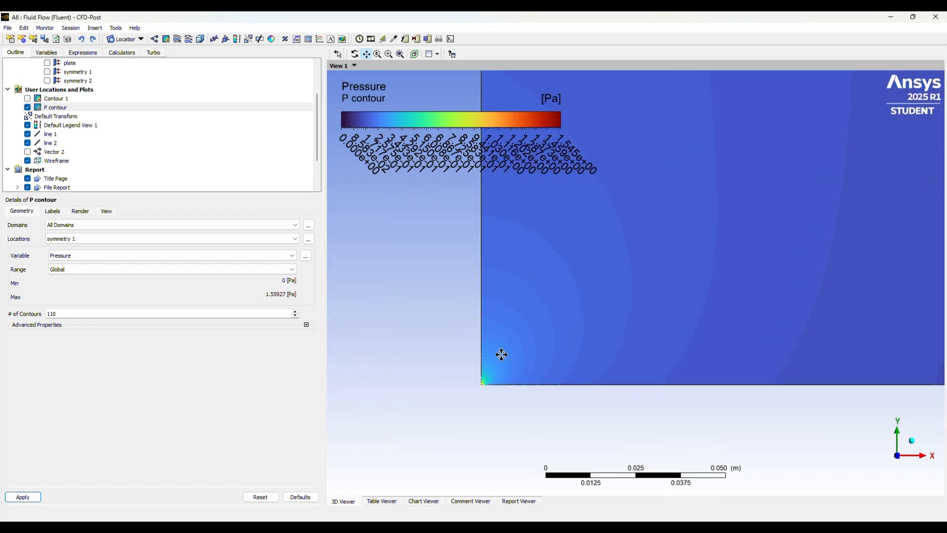
pyautogui.scroll(-1, 592, 329)
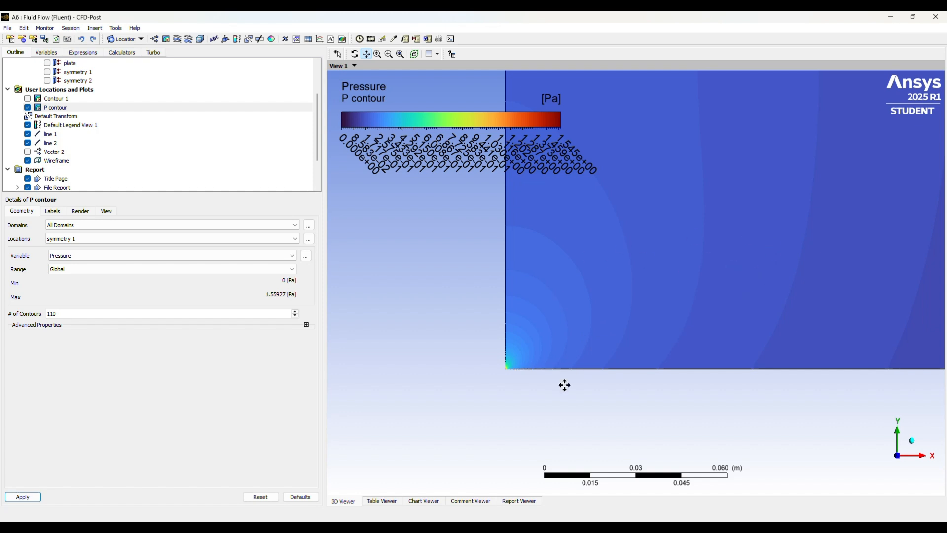
pyautogui.scroll(1, 490, 369)
pyautogui.moveTo(453, 412); pyautogui.dragTo(611, 294)
pyautogui.scroll(3, 518, 335)
pyautogui.scroll(4, 570, 320)
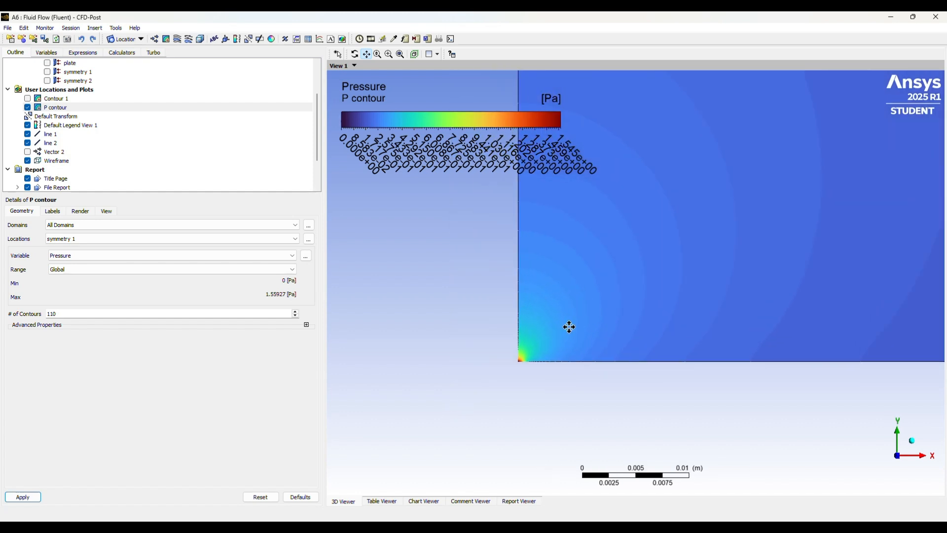
pyautogui.scroll(2, 562, 331)
pyautogui.moveTo(556, 334); pyautogui.dragTo(596, 269)
pyautogui.scroll(1, 553, 331)
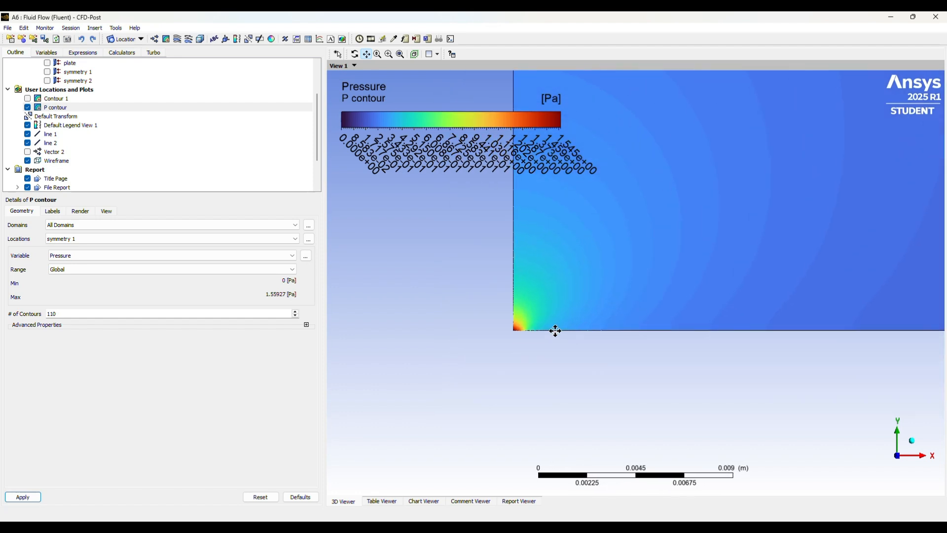
pyautogui.scroll(2, 493, 329)
pyautogui.moveTo(482, 328); pyautogui.dragTo(590, 266)
pyautogui.scroll(3, 560, 281)
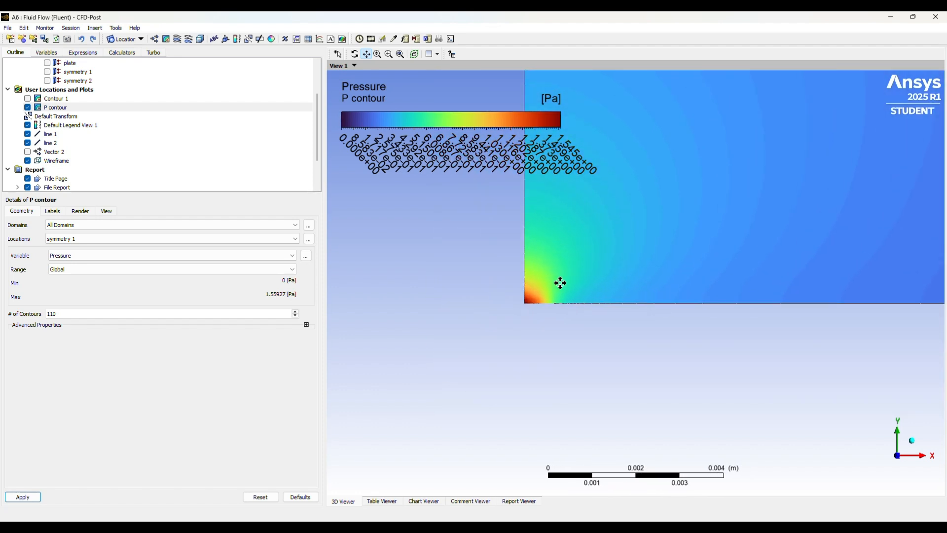
pyautogui.scroll(2, 560, 284)
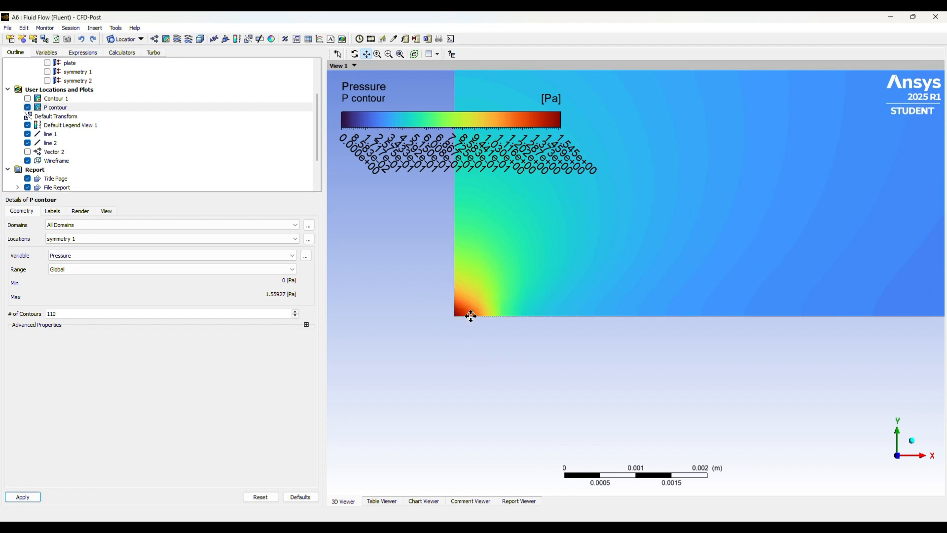
# - Examine the pressure contour from the leading edge outward across the whole domain to the outlet
pyautogui.scroll(-3, 490, 313)
pyautogui.scroll(-1, 664, 329)
pyautogui.moveTo(744, 307); pyautogui.dragTo(537, 343)
pyautogui.scroll(-4, 537, 343)
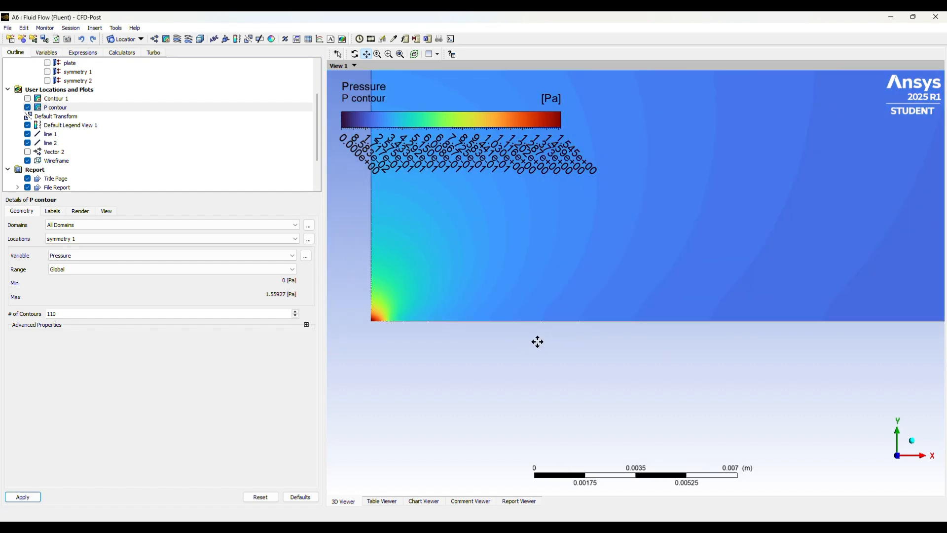
pyautogui.scroll(-6, 542, 330)
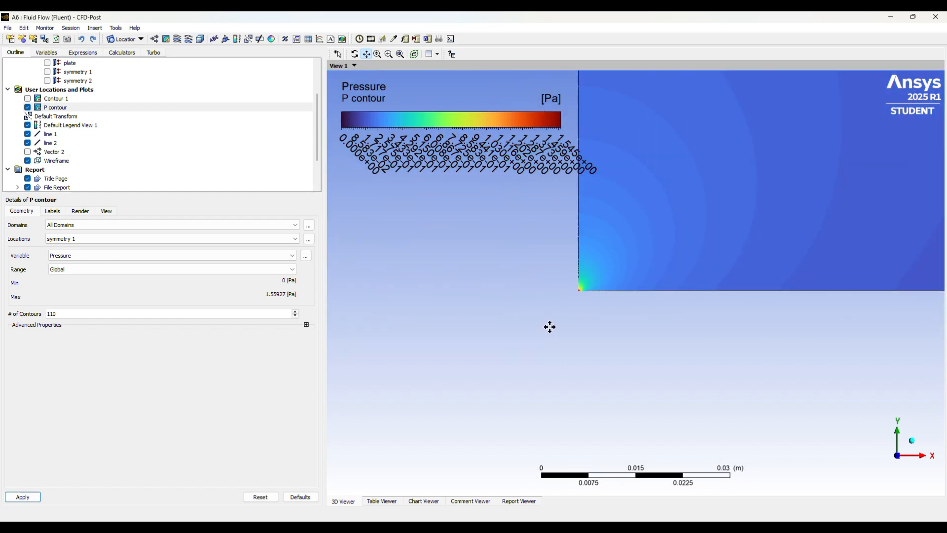
pyautogui.moveTo(810, 251); pyautogui.dragTo(586, 265)
pyautogui.scroll(-3, 586, 265)
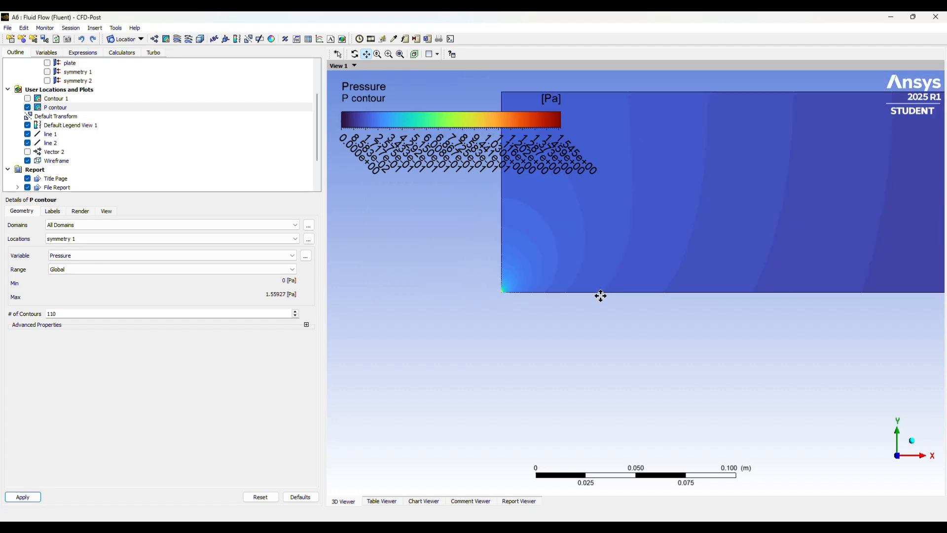
pyautogui.scroll(-1, 599, 305)
pyautogui.moveTo(691, 285); pyautogui.dragTo(587, 276)
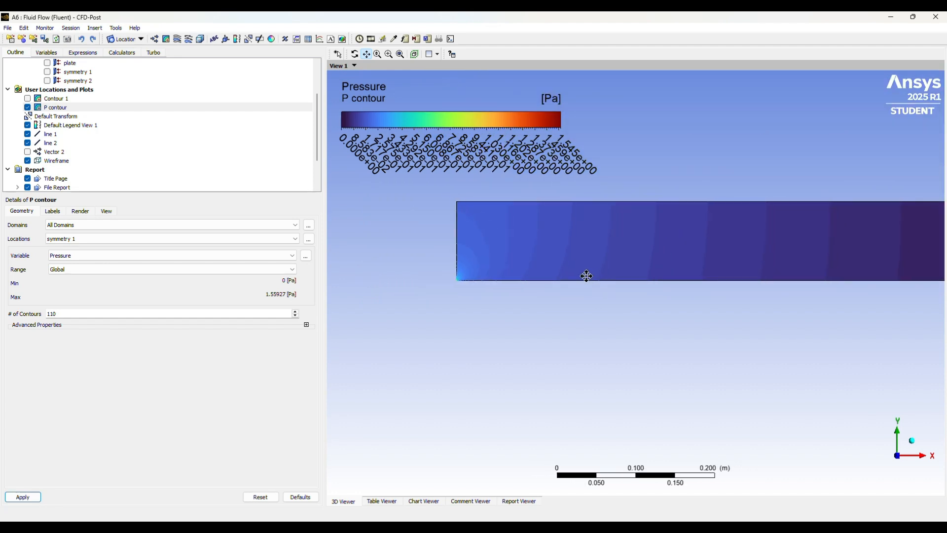
pyautogui.scroll(-2, 646, 271)
pyautogui.scroll(-1, 517, 277)
pyautogui.moveTo(752, 268); pyautogui.dragTo(601, 275)
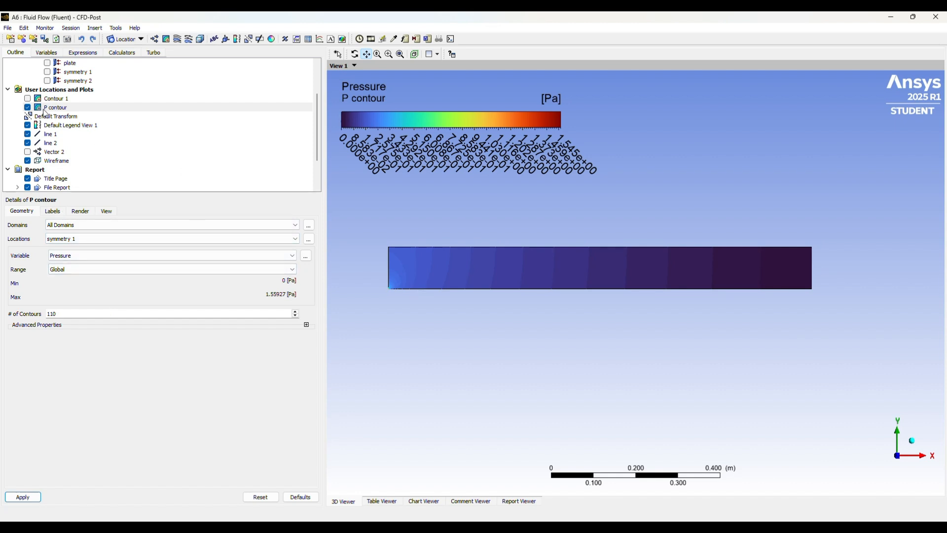
# - Display Contour 1 instead of P contour and insert a chart named Velocity Chart
pyautogui.click(27, 107)
pyautogui.click(27, 98)
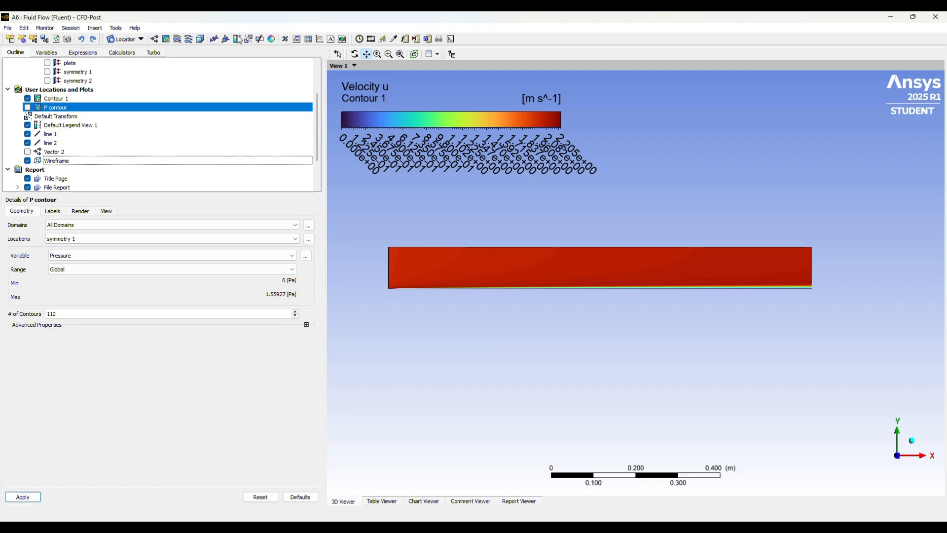
pyautogui.click(321, 41)
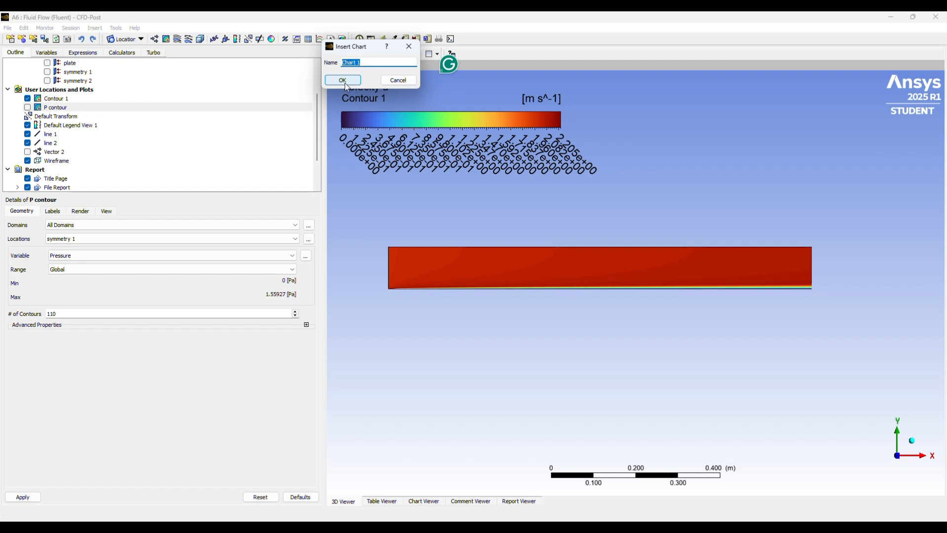
pyautogui.write('Char')
pyautogui.press('BackSpace')
pyautogui.press('BackSpace')
pyautogui.press('BackSpace')
pyautogui.press('BackSpace')
pyautogui.write('Velocity Chart')
pyautogui.click(343, 80)
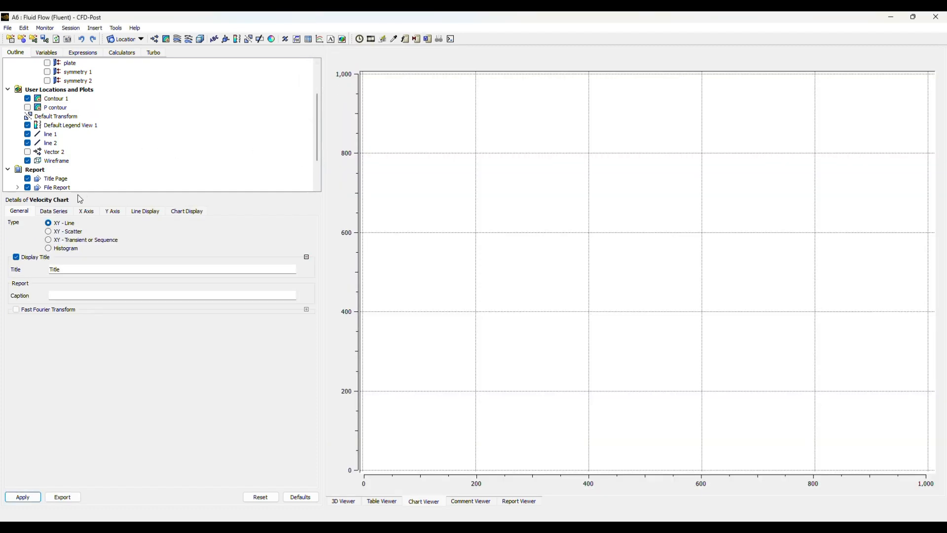
# - Set the title of Velocity Chart to "Velocity profile"
pyautogui.write('Velocity controu')
pyautogui.press('BackSpace')
pyautogui.press('BackSpace')
pyautogui.press('BackSpace')
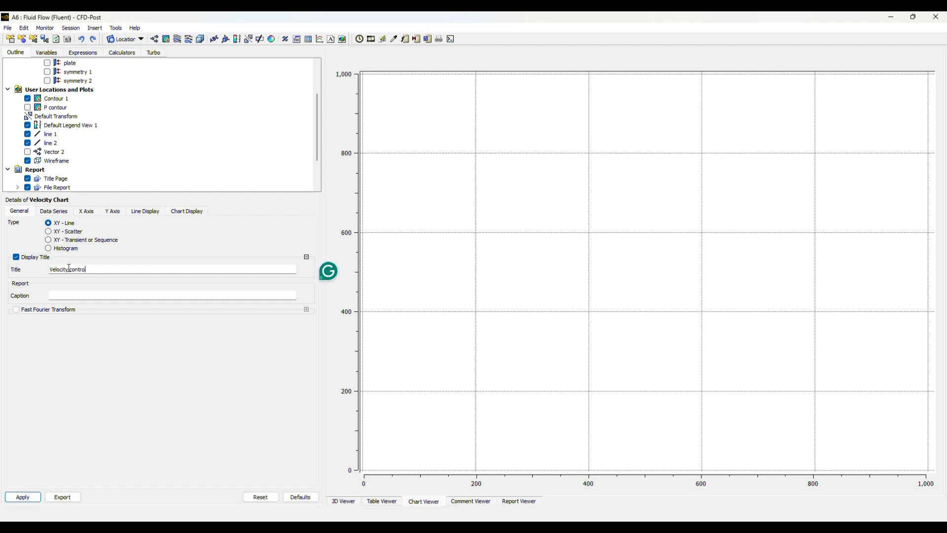
pyautogui.write('our')
pyautogui.doubleClick(103, 270)
pyautogui.write('profile')
# - Rename the chart's first data series "35 cm Line" and set its location to line 1
pyautogui.click(54, 211)
pyautogui.click(76, 304)
pyautogui.tripleClick(79, 303)
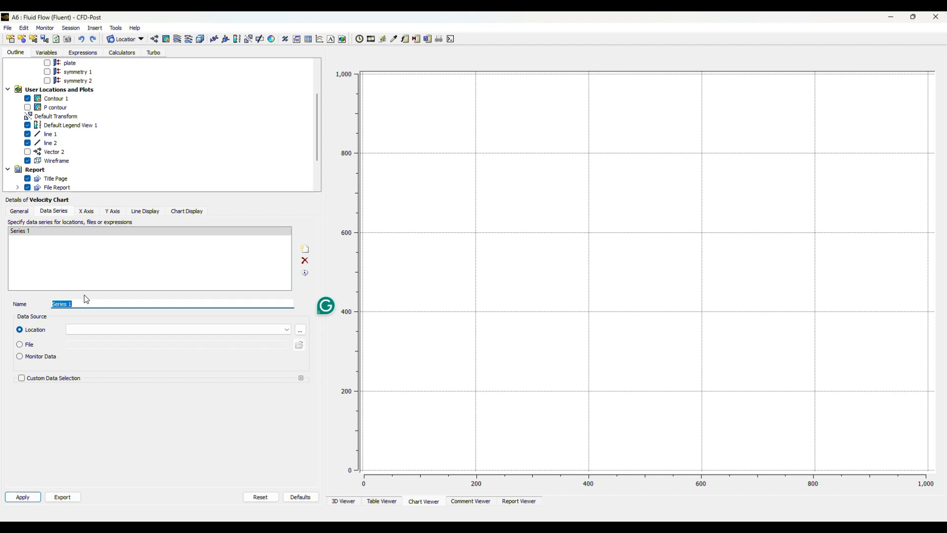
pyautogui.write('35 cm Line')
pyautogui.click(93, 330)
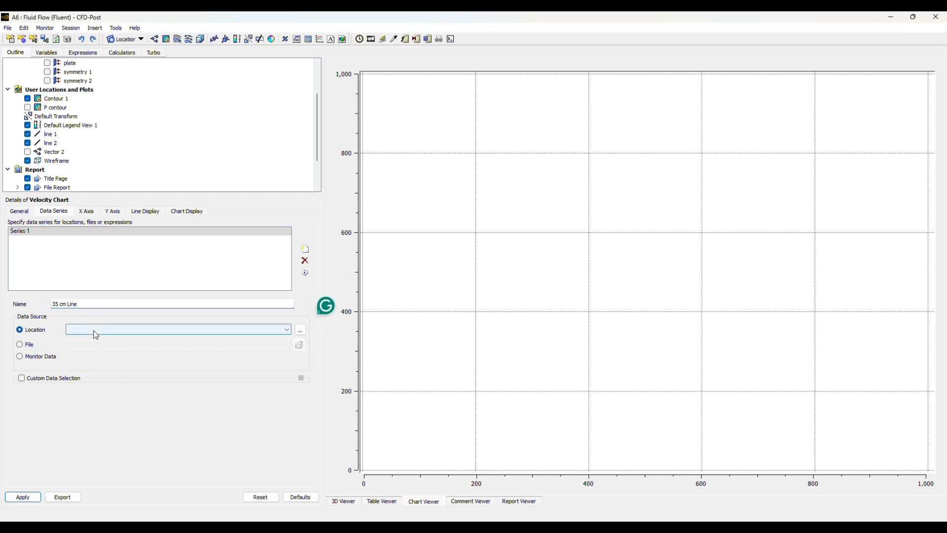
pyautogui.click(93, 337)
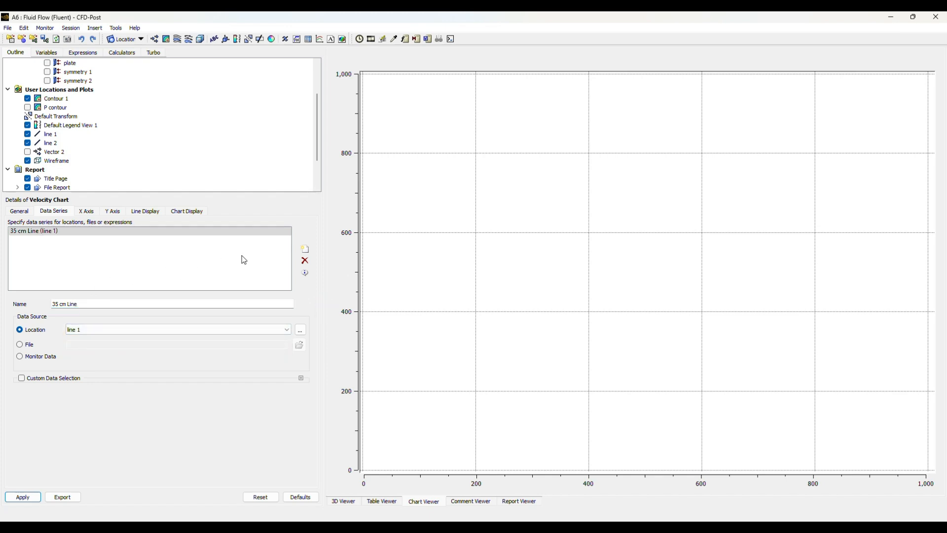
# - Add a second data series named "75 cm Line" to the chart with line 2 as its location
pyautogui.click(305, 249)
pyautogui.tripleClick(95, 305)
pyautogui.write('75c')
pyautogui.press('BackSpace')
pyautogui.write('cm ')
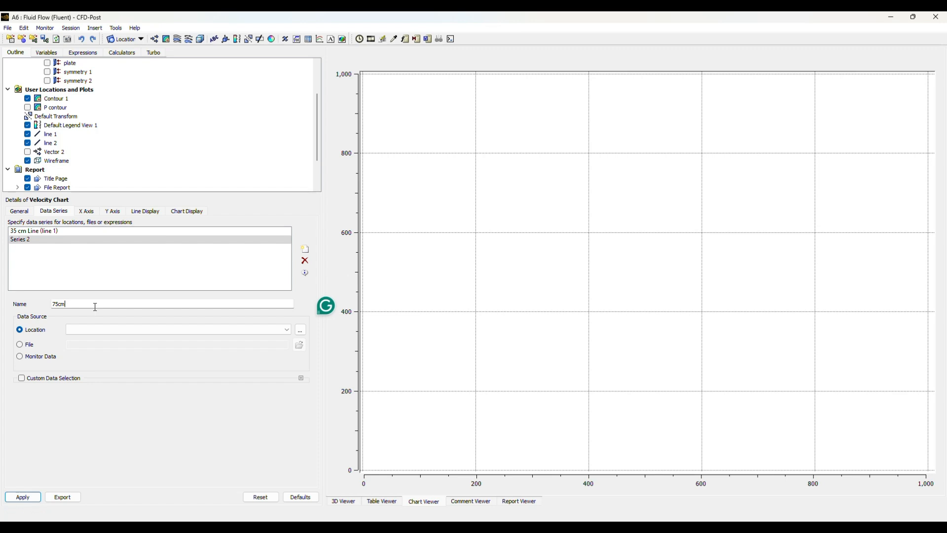
pyautogui.write('Line')
pyautogui.click(93, 329)
pyautogui.click(93, 346)
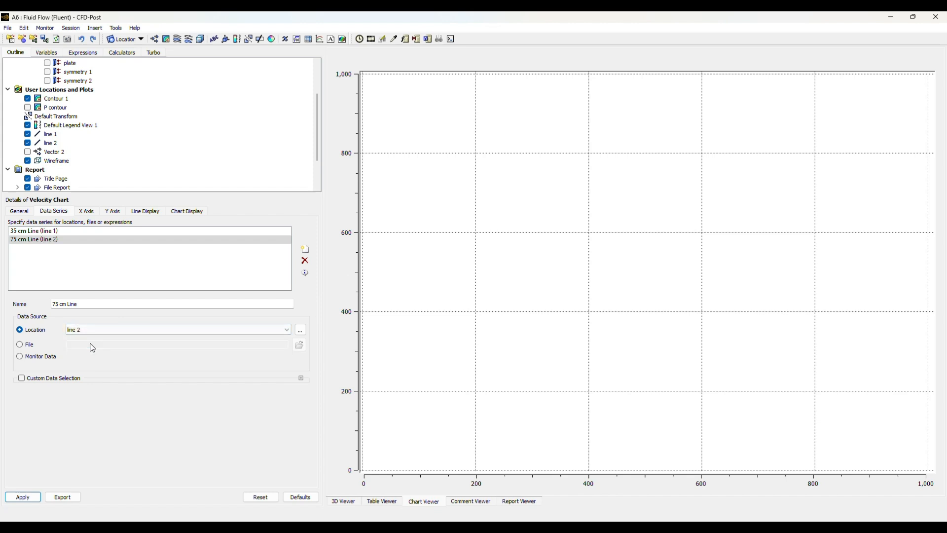
# - Set Velocity Chart's X axis variable to Velocity u and its Y axis variable to Y, and apply the chart
pyautogui.click(86, 212)
pyautogui.click(106, 235)
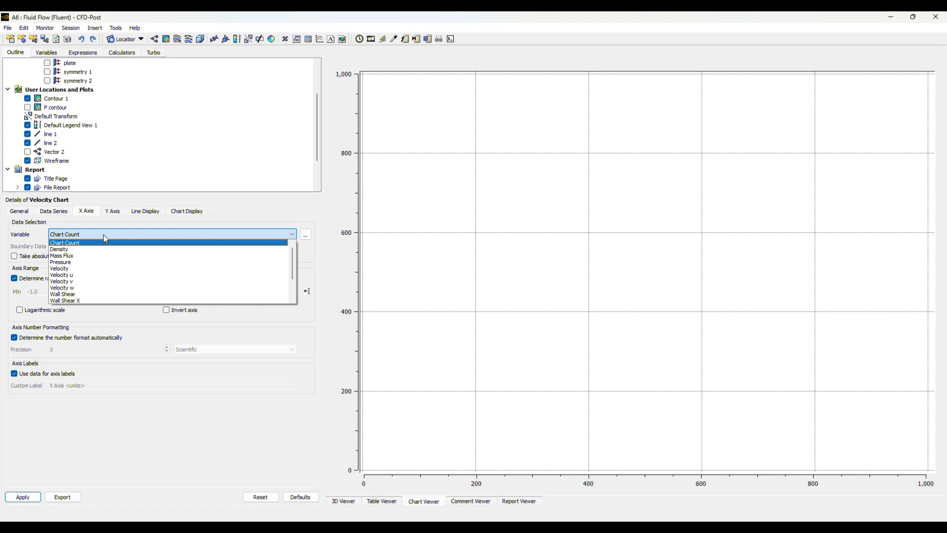
pyautogui.click(74, 275)
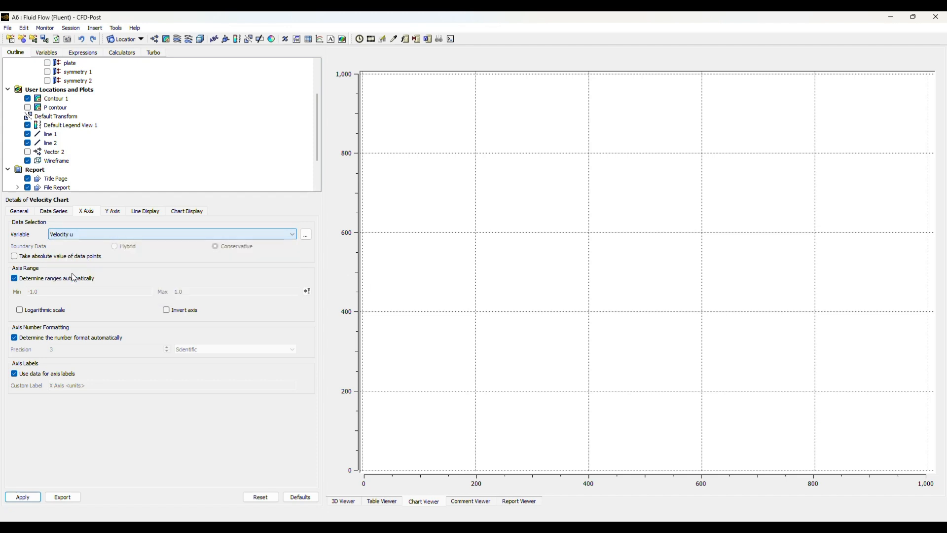
pyautogui.click(113, 211)
pyautogui.click(106, 234)
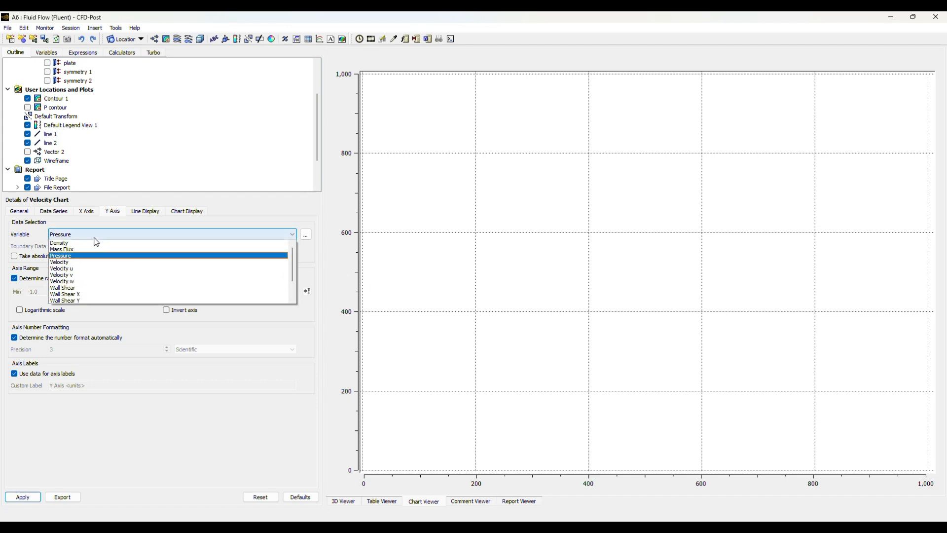
pyautogui.scroll(-3, 78, 294)
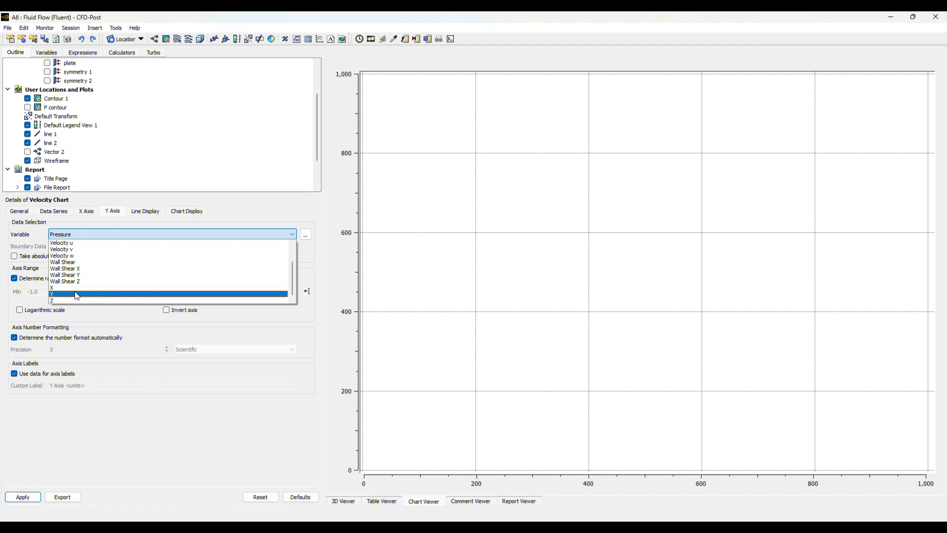
pyautogui.click(78, 295)
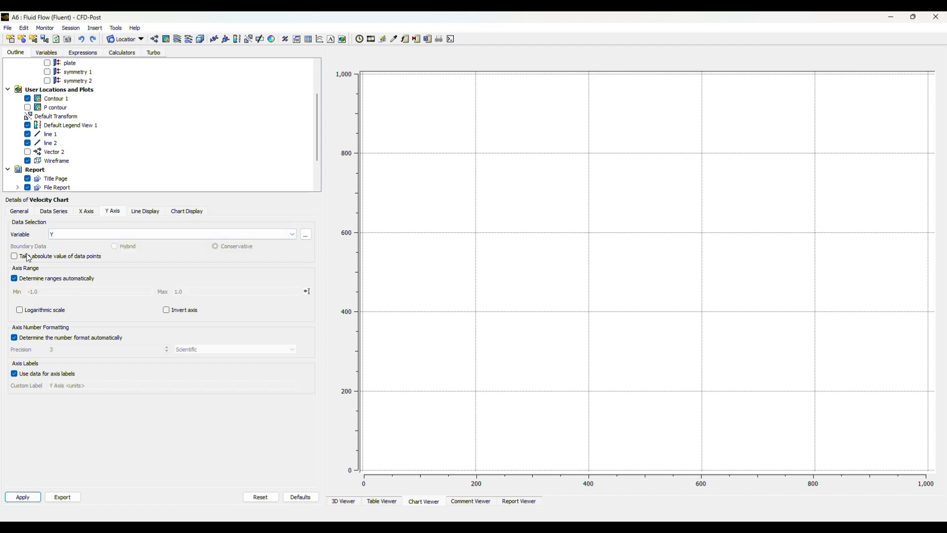
pyautogui.click(24, 497)
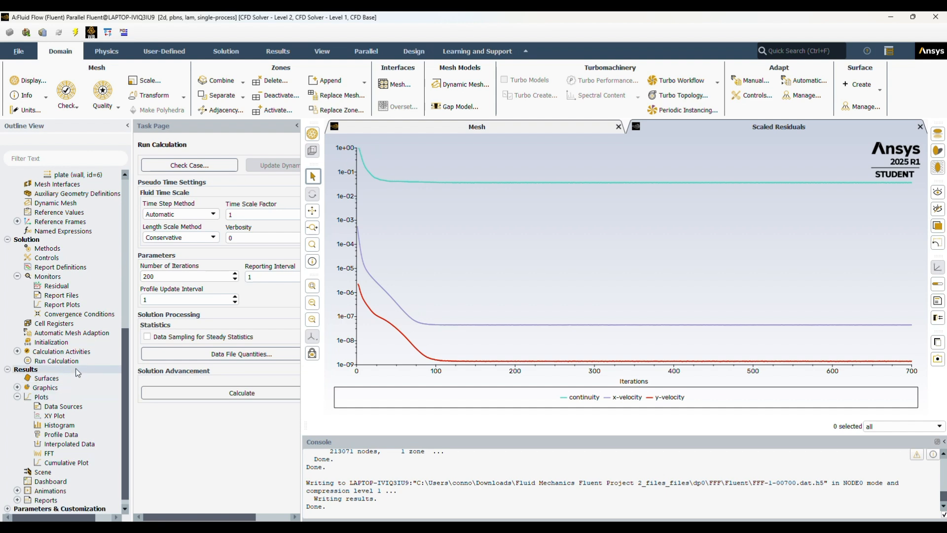
# - Set up a new XY plot with the Wall Fluxes Skin Friction Coefficient as the Y axis function on the plate surface
pyautogui.scroll(-2, 23, 397)
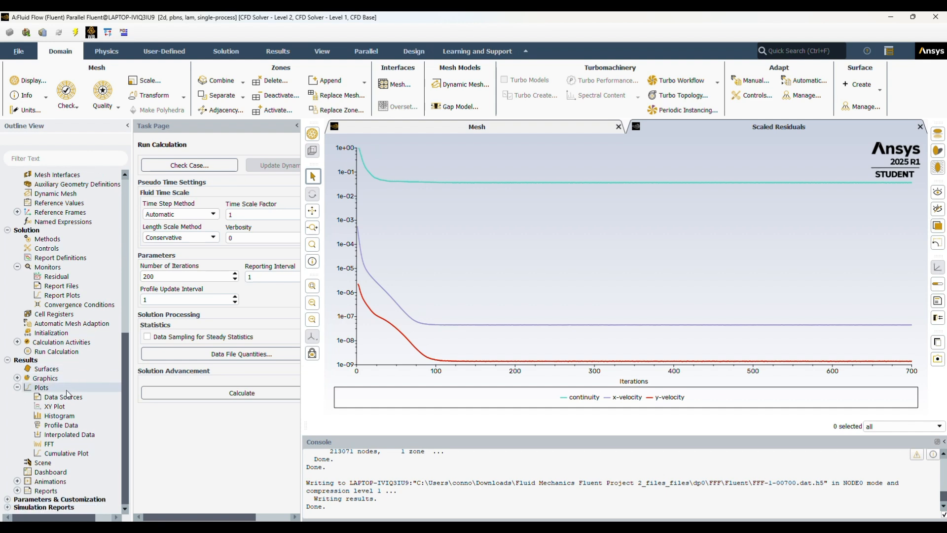
pyautogui.doubleClick(48, 409)
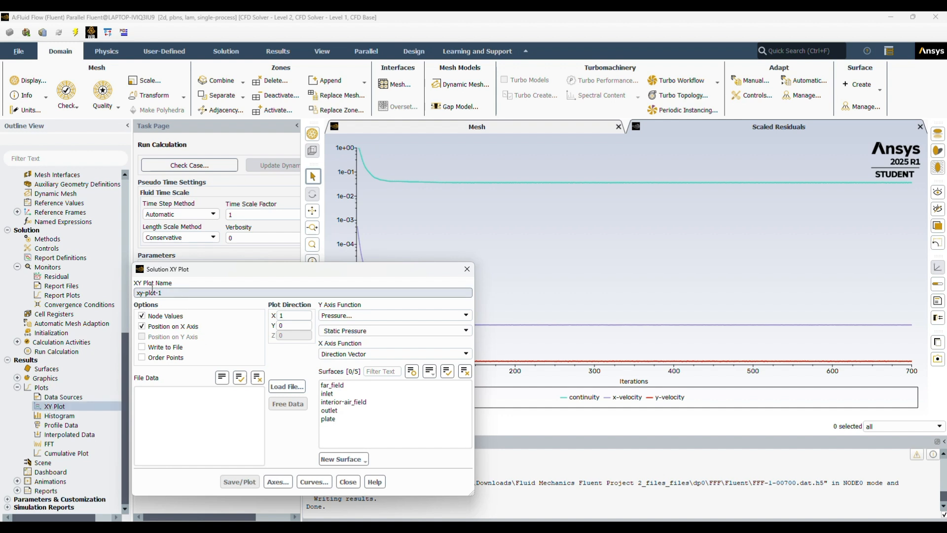
pyautogui.click(454, 316)
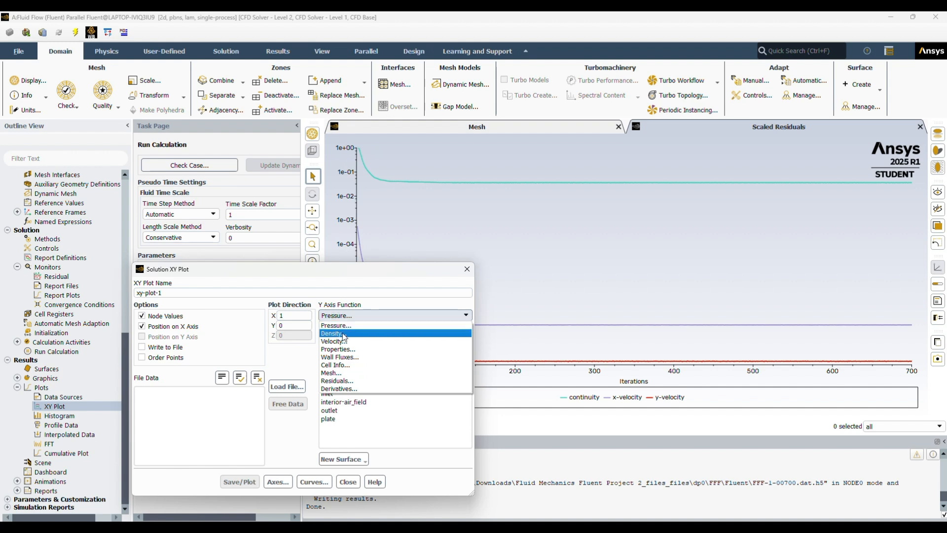
pyautogui.click(345, 356)
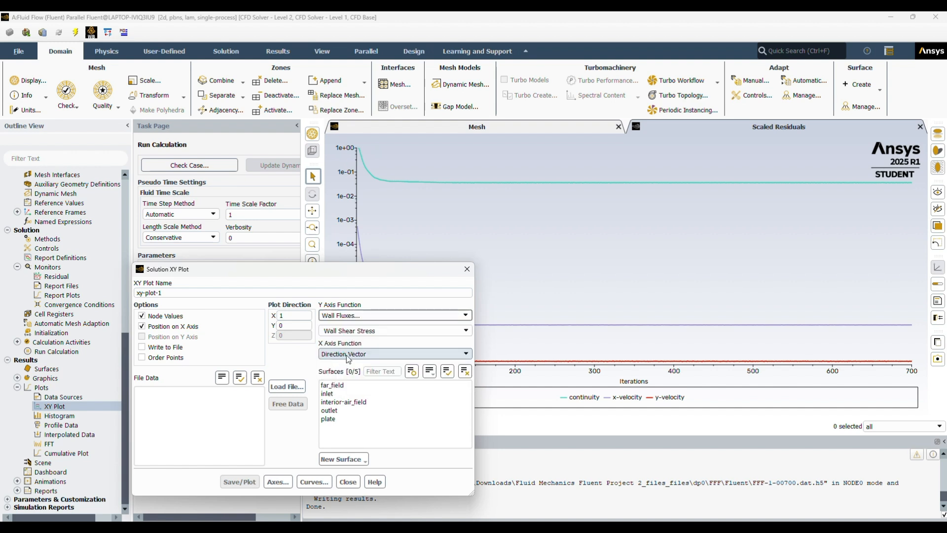
pyautogui.click(458, 331)
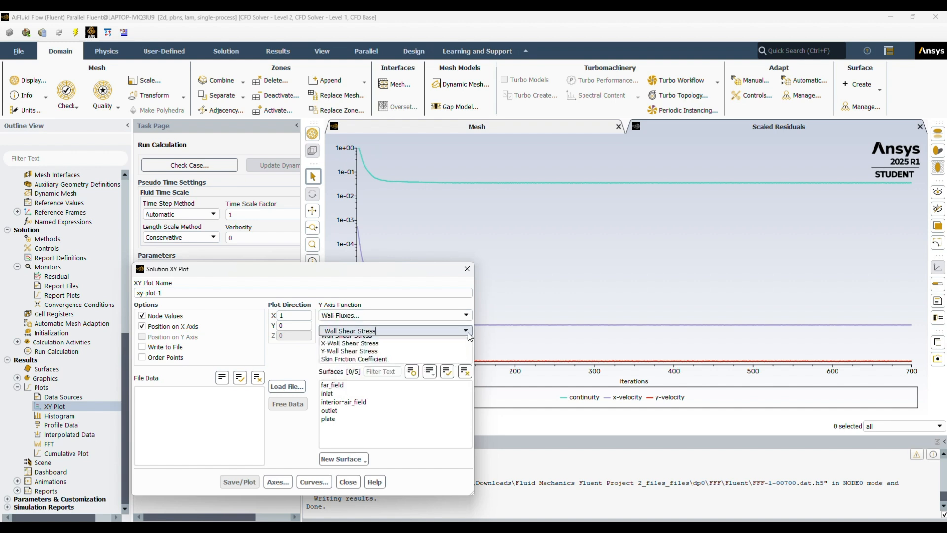
pyautogui.click(351, 362)
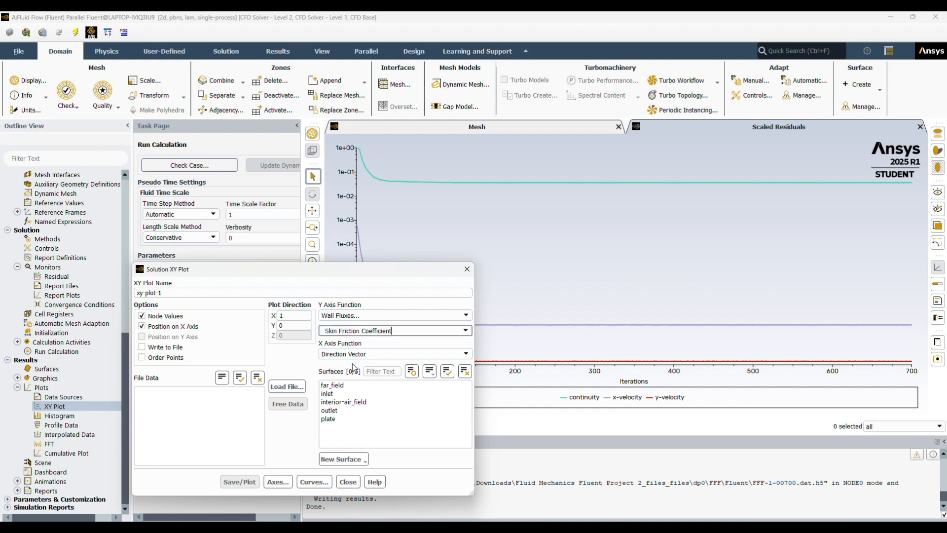
pyautogui.click(328, 419)
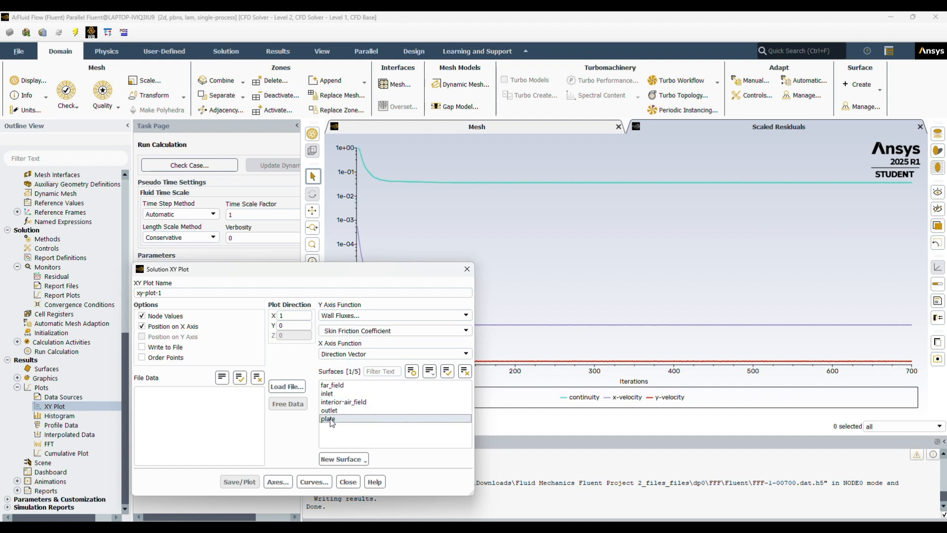
# - Name the XY plot "skin-friction-coeff", save and plot it, and close its dialog
pyautogui.moveTo(163, 293); pyautogui.dragTo(140, 294)
pyautogui.write('sk')
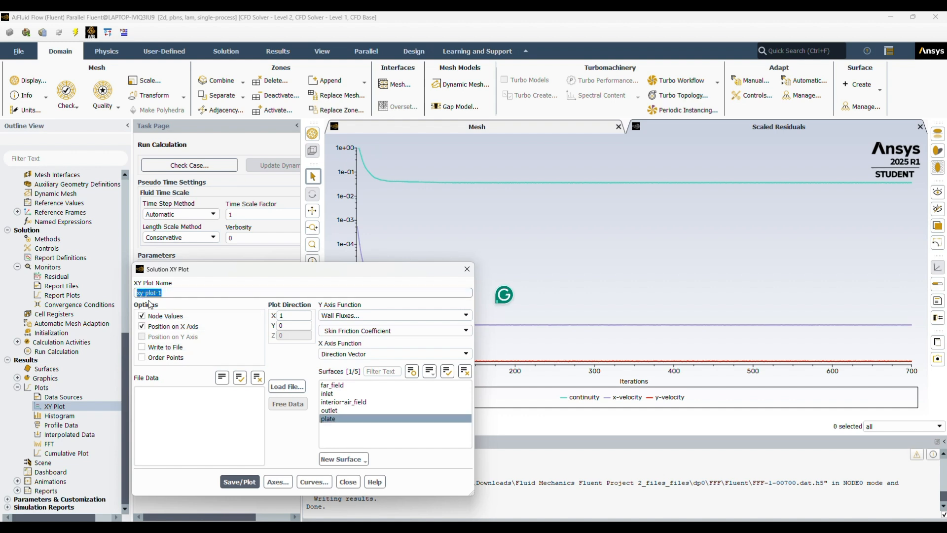
pyautogui.write('in-fricatio')
pyautogui.press('BackSpace')
pyautogui.press('BackSpace')
pyautogui.press('BackSpace')
pyautogui.press('BackSpace')
pyautogui.write('ion-')
pyautogui.press('BackSpace')
pyautogui.press('BackSpace')
pyautogui.press('BackSpace')
pyautogui.press('BackSpace')
pyautogui.write('tu')
pyautogui.press('BackSpace')
pyautogui.write('ion-coeff')
pyautogui.click(232, 484)
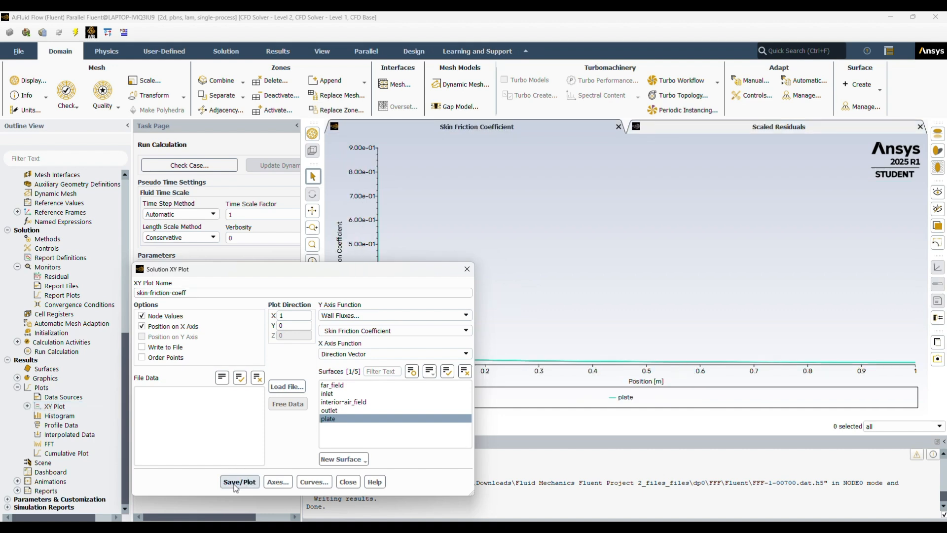
pyautogui.click(345, 480)
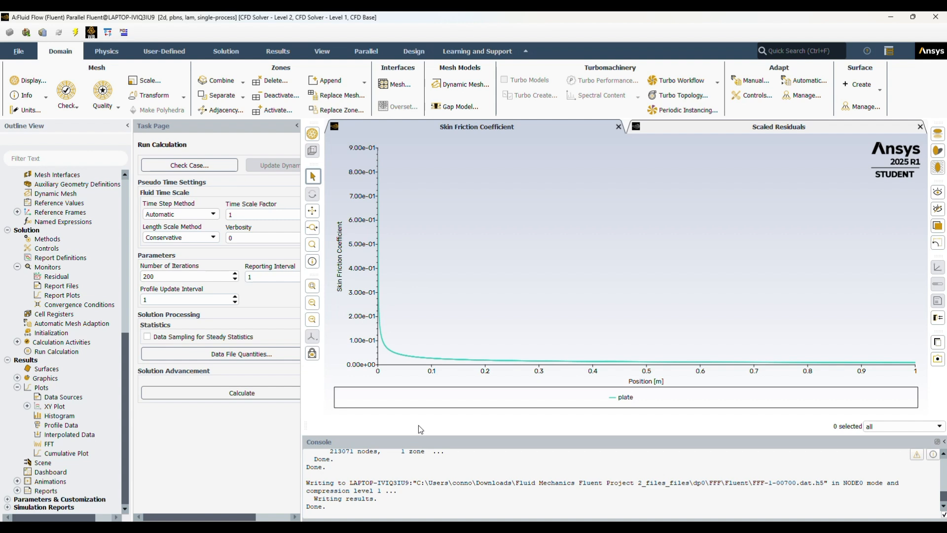
# - Set up another XY plot with the Wall Fluxes Wall Shear Stress as the Y axis function on the plate surface
pyautogui.moveTo(393, 345)
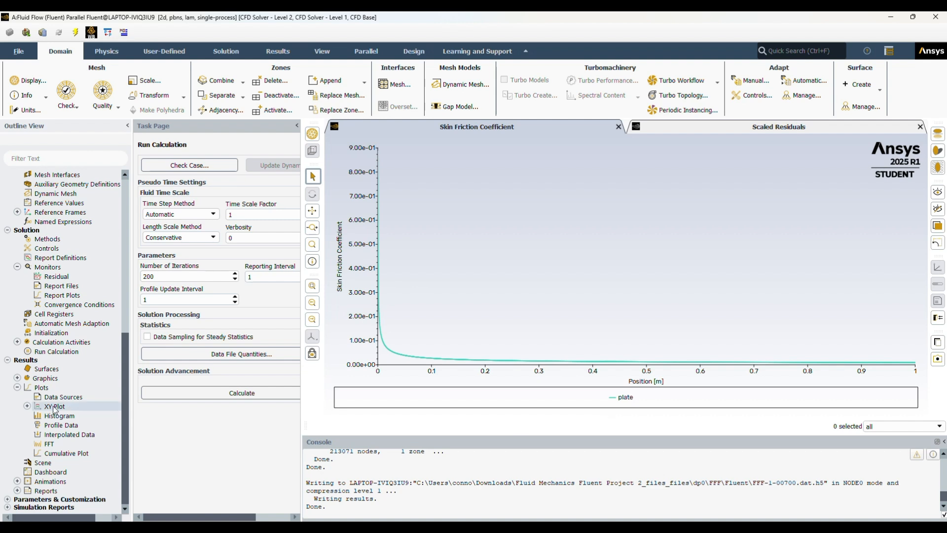
pyautogui.click(28, 406)
pyautogui.doubleClick(55, 405)
pyautogui.click(398, 315)
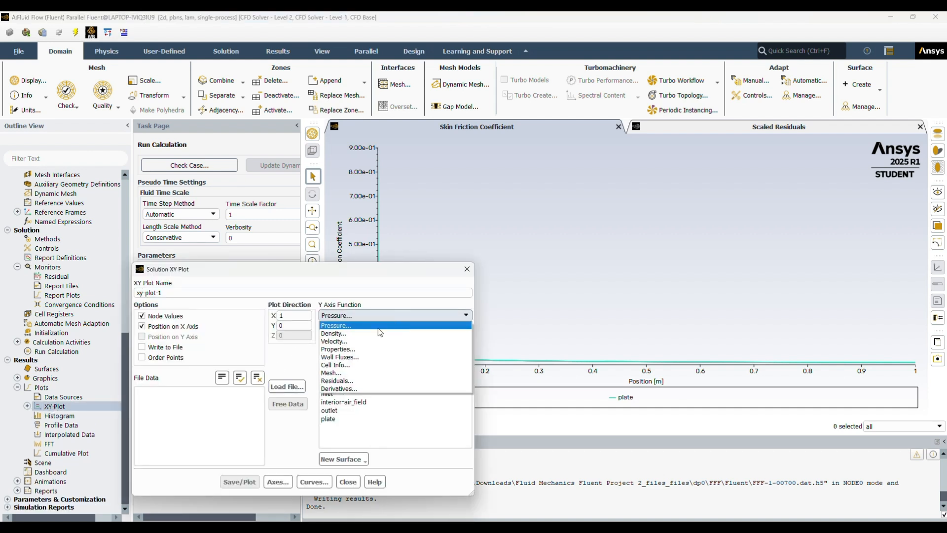
pyautogui.click(354, 356)
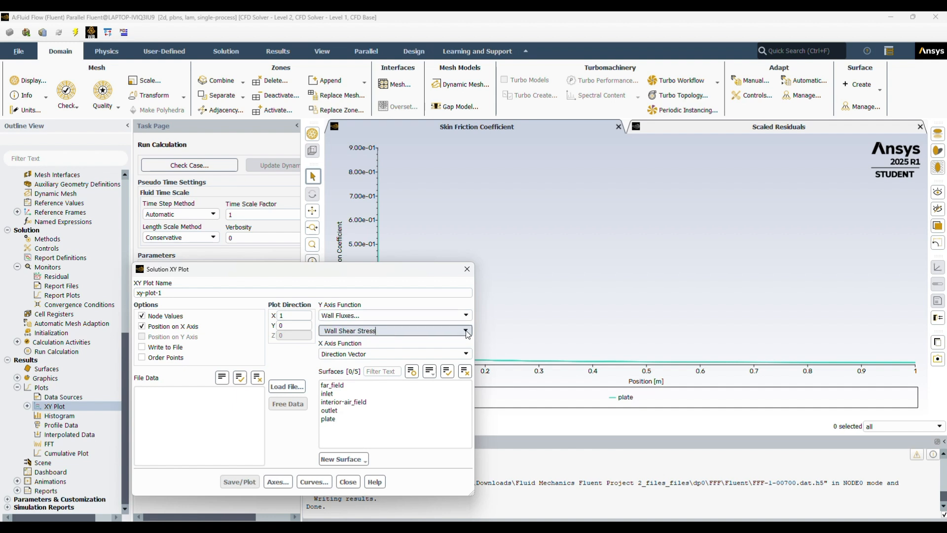
pyautogui.click(422, 331)
pyautogui.click(414, 341)
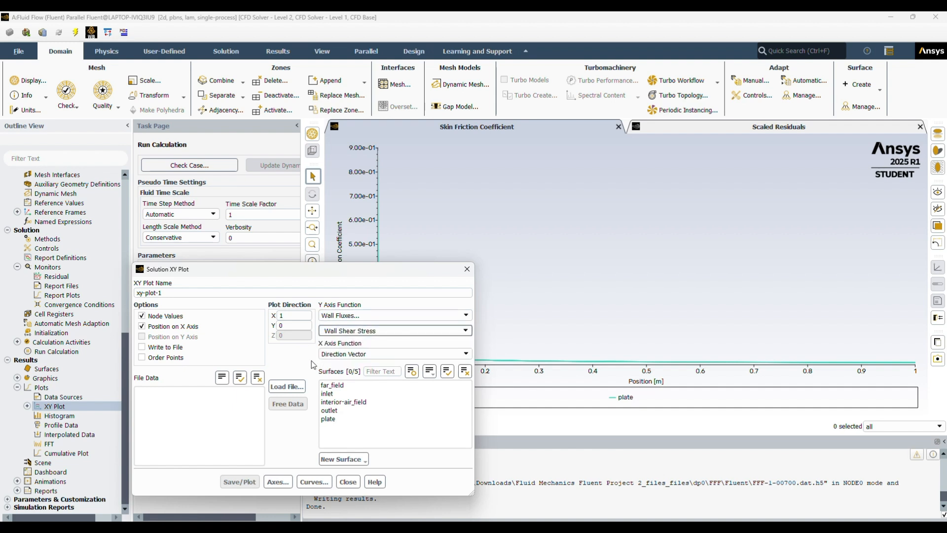
pyautogui.click(345, 418)
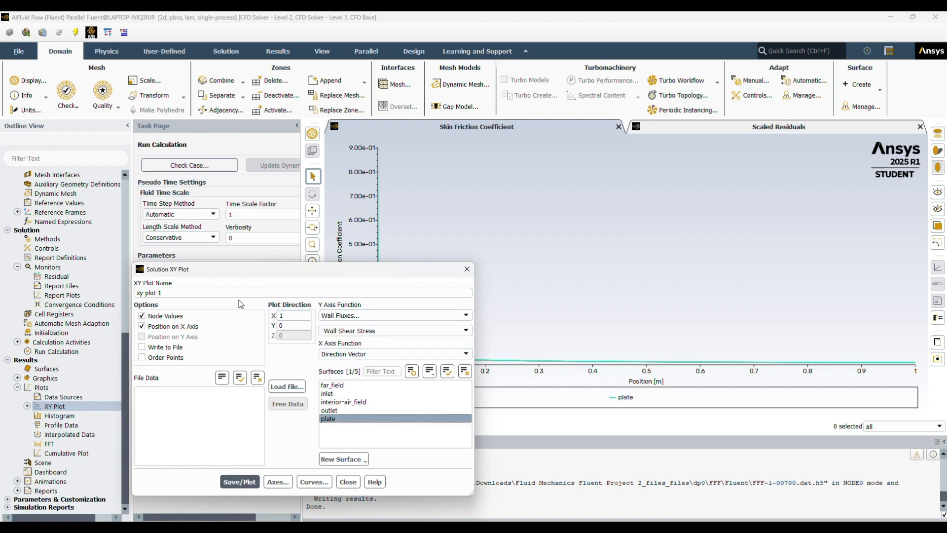
# - Name the XY plot "wall-shear-stress", save and plot it, and close its dialog
pyautogui.click(237, 294)
pyautogui.hotkey('shift', 'Left')
pyautogui.hotkey('shift', 'Home')
pyautogui.write('wall-shear-stress')
pyautogui.click(244, 485)
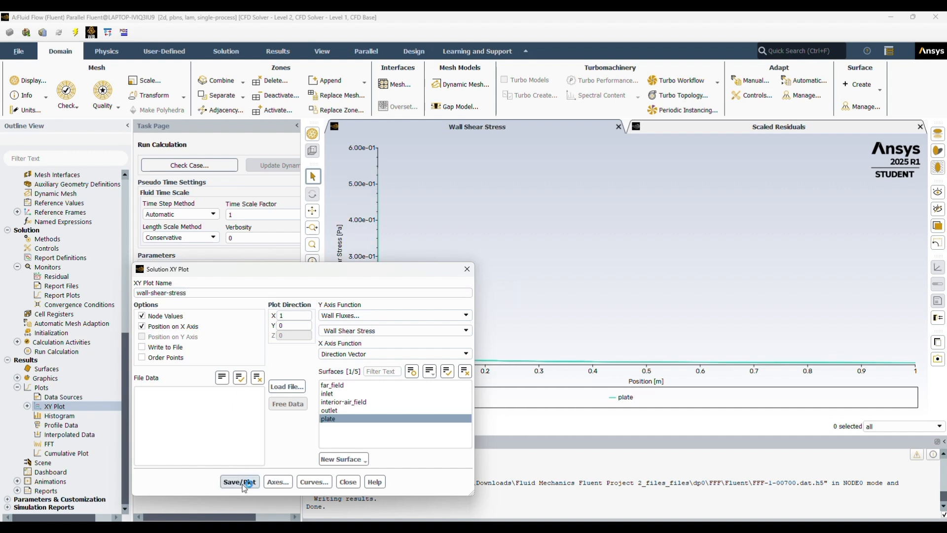
pyautogui.click(341, 482)
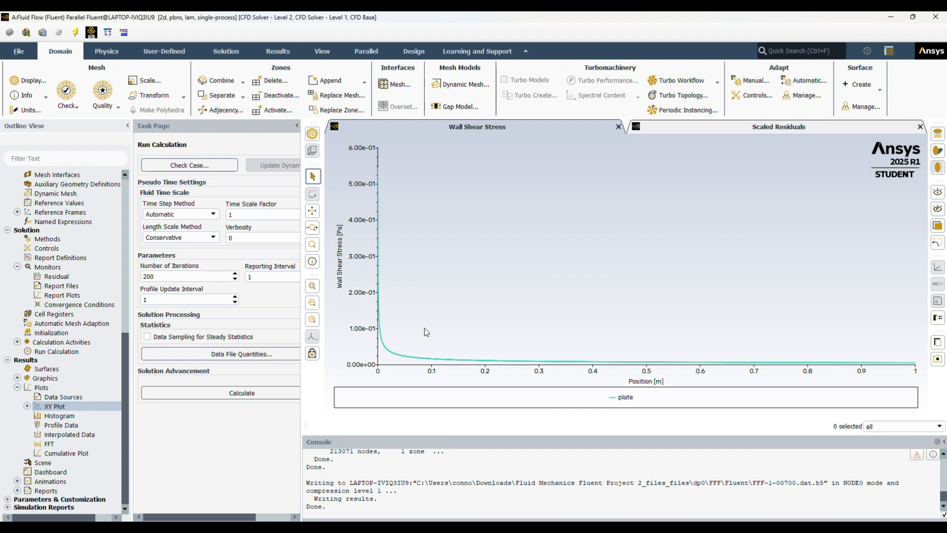
# - Start a new drag force report definition and name it "drag-coeff"
pyautogui.doubleClick(69, 258)
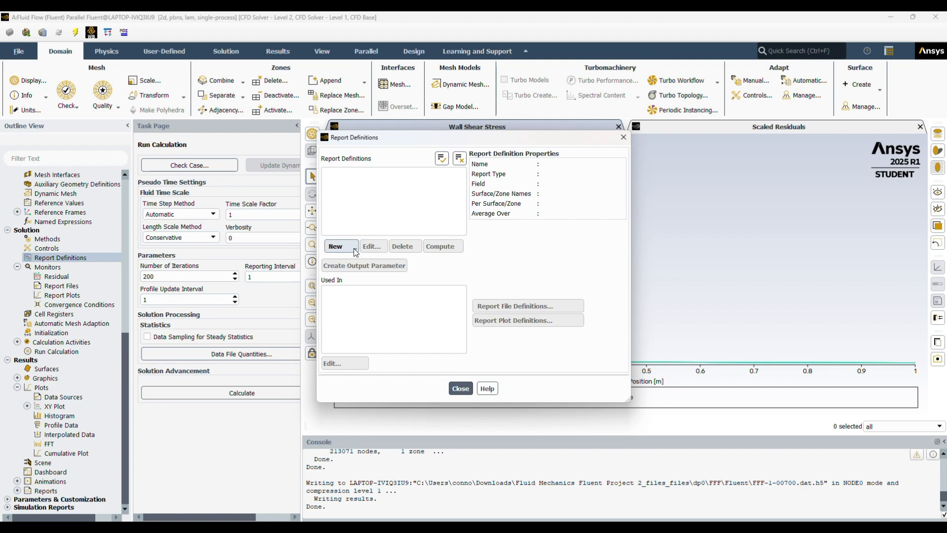
pyautogui.click(355, 250)
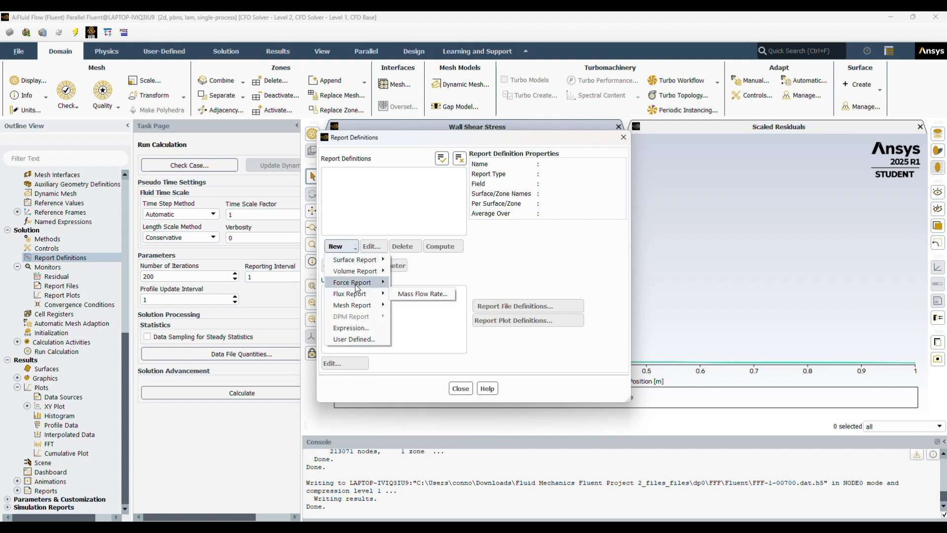
pyautogui.click(422, 281)
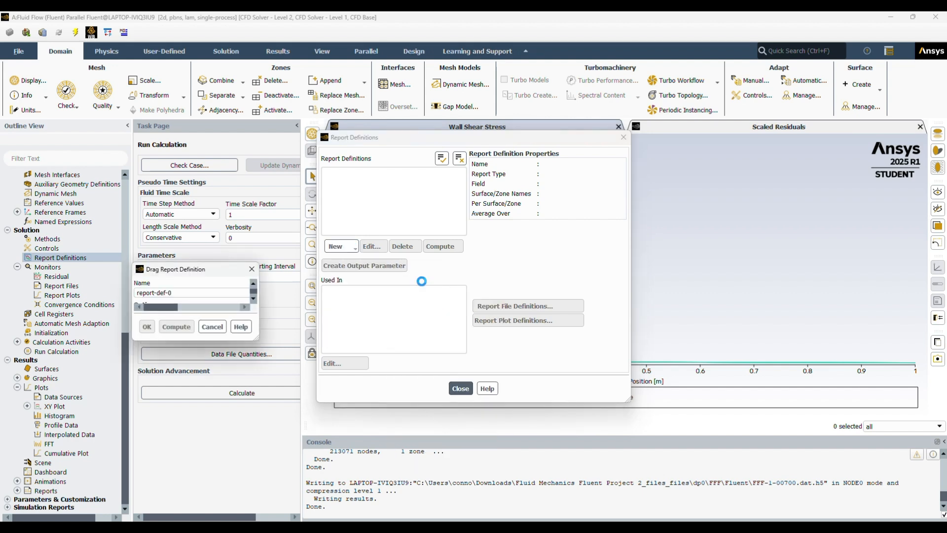
pyautogui.tripleClick(358, 108)
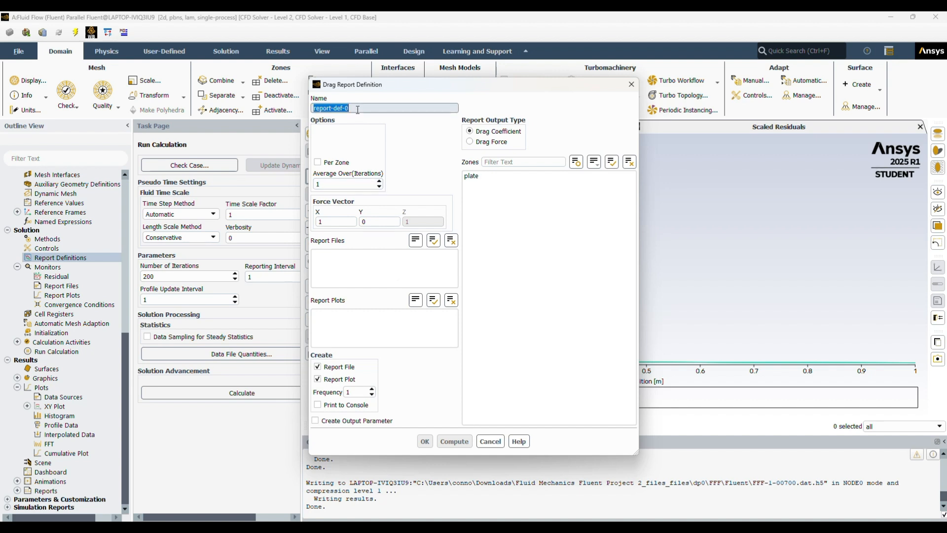
pyautogui.write('dragb')
pyautogui.press('BackSpace')
pyautogui.write('-coeff')
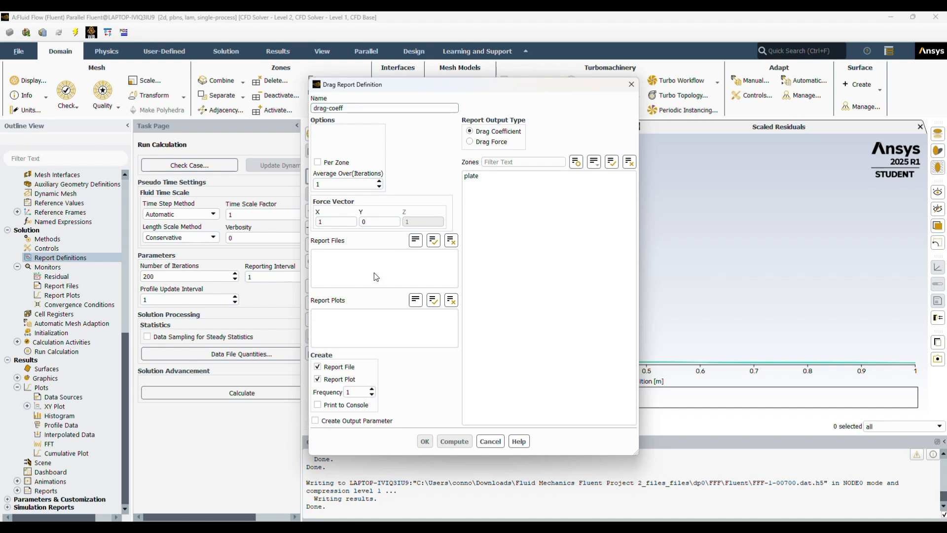
# - Enable printing to the console for the drag report, assign the plate zone, confirm the definition and close the report definitions list
pyautogui.click(318, 405)
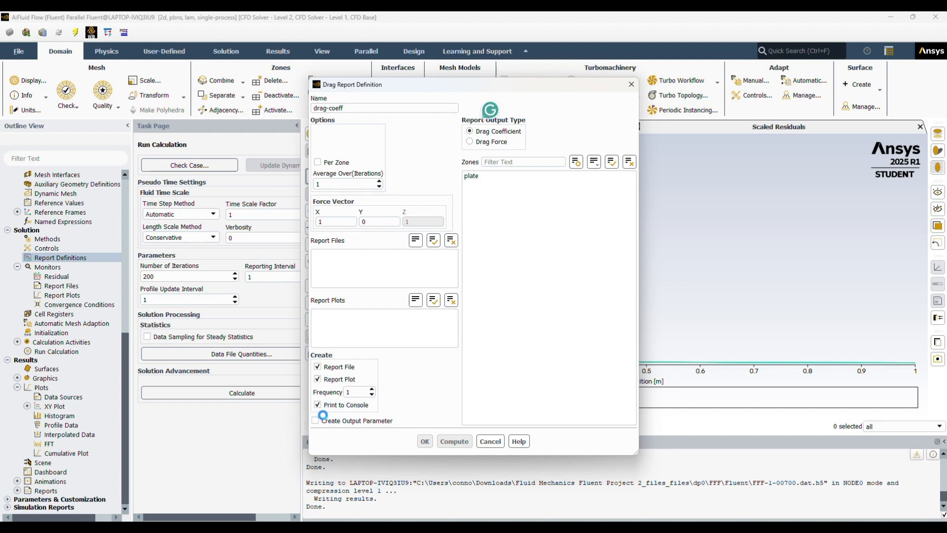
pyautogui.click(471, 176)
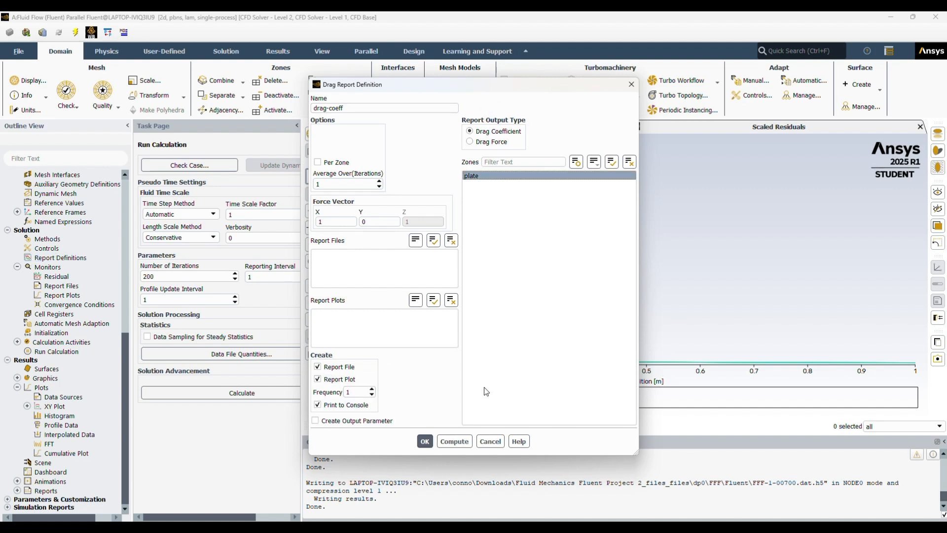
pyautogui.click(425, 441)
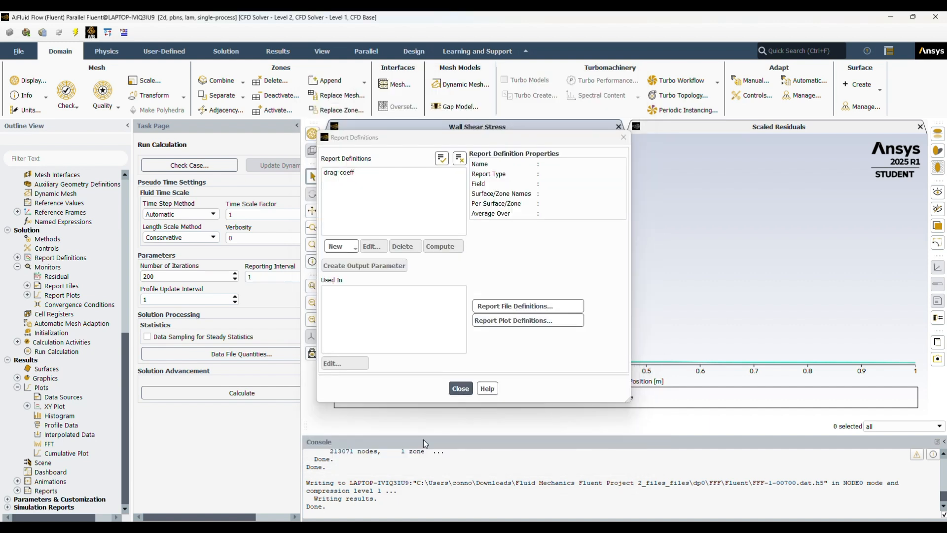
pyautogui.click(345, 173)
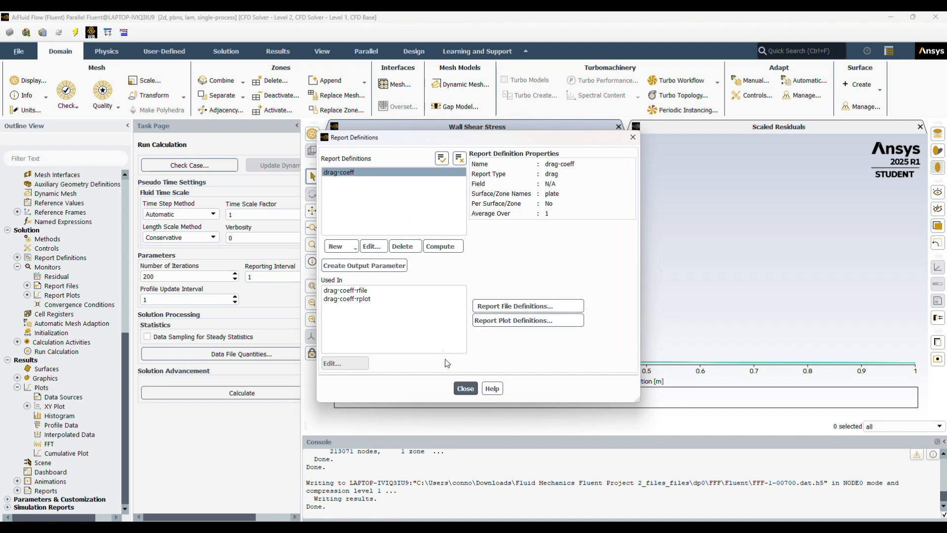
pyautogui.click(464, 389)
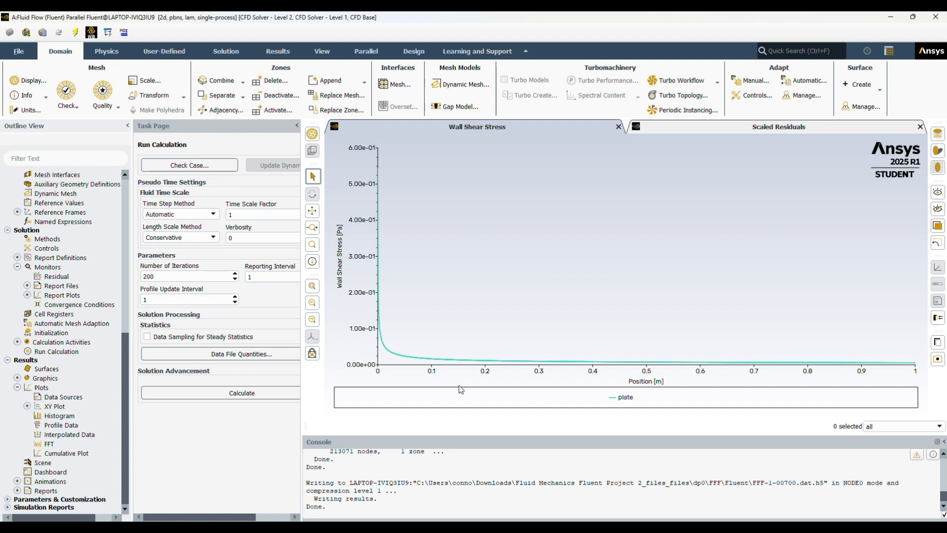
# - Reopen the drag-coeff report definition and compute the plate's drag coefficient
pyautogui.click(18, 258)
pyautogui.doubleClick(57, 267)
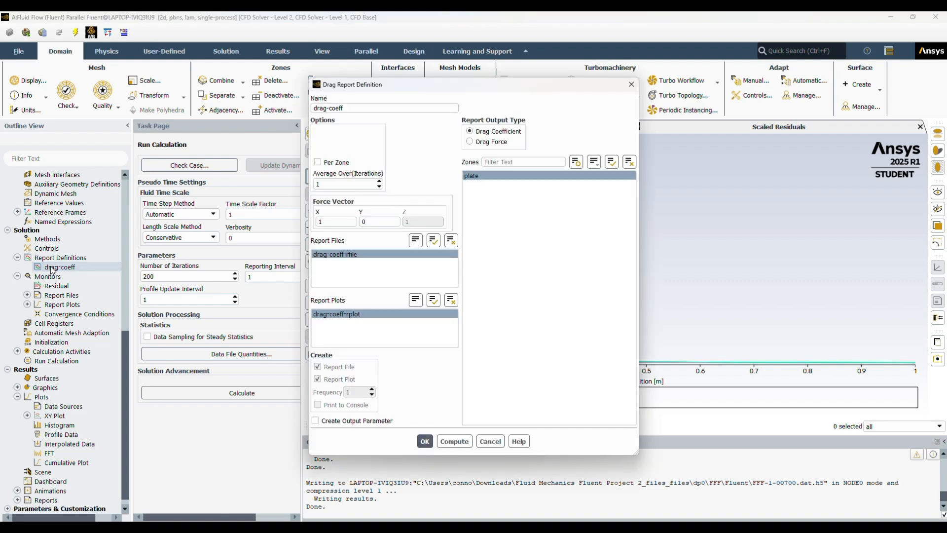
pyautogui.click(462, 446)
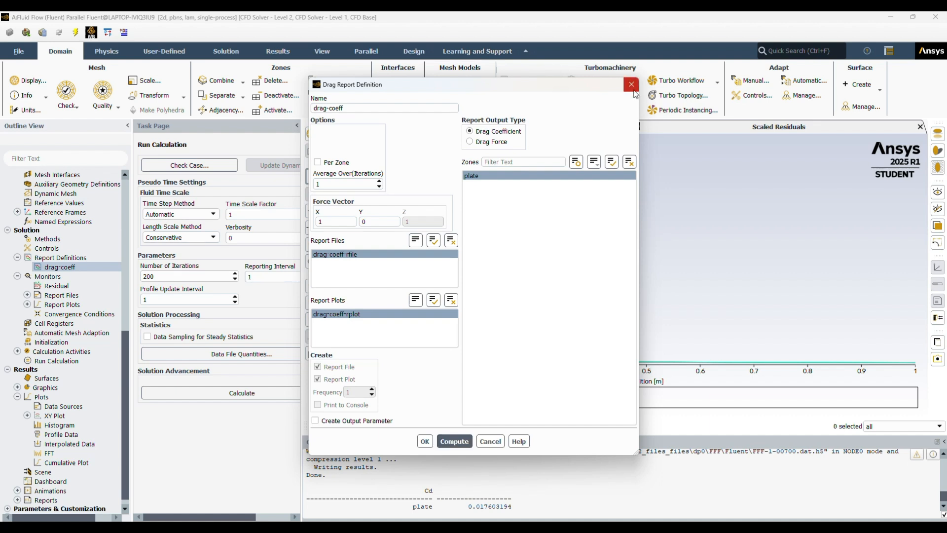
# - Recompute the plate's drag coefficient, cancel out of the report definition and highlight the latest plate result in the console
pyautogui.click(454, 441)
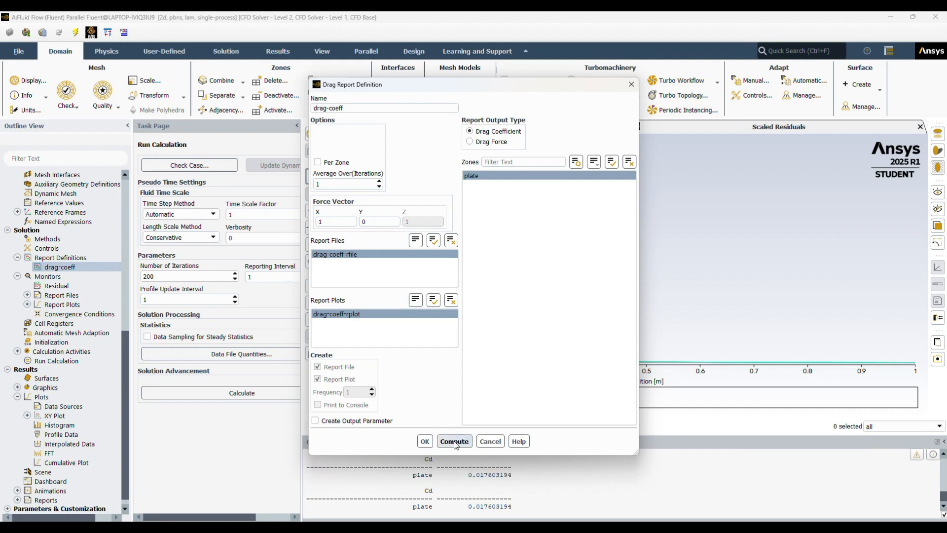
pyautogui.click(491, 442)
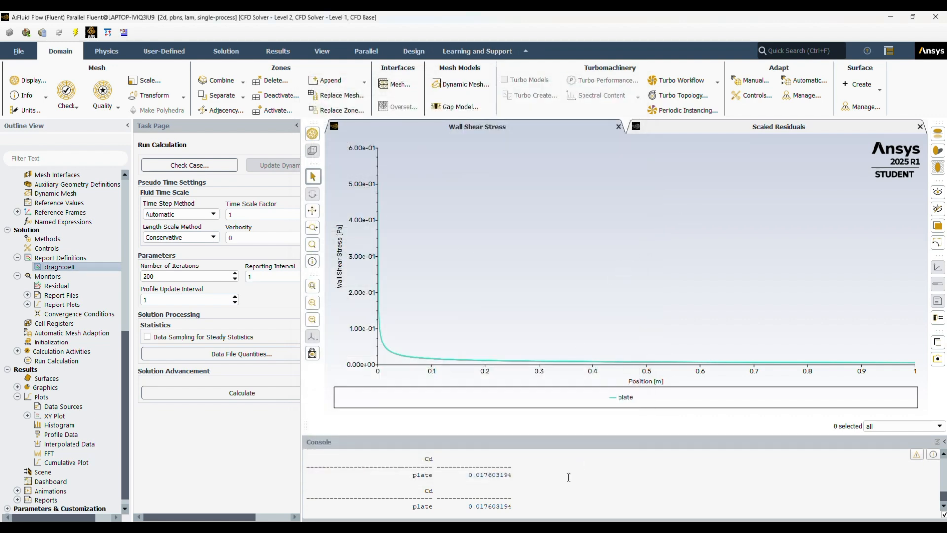
pyautogui.moveTo(412, 506); pyautogui.dragTo(512, 505)
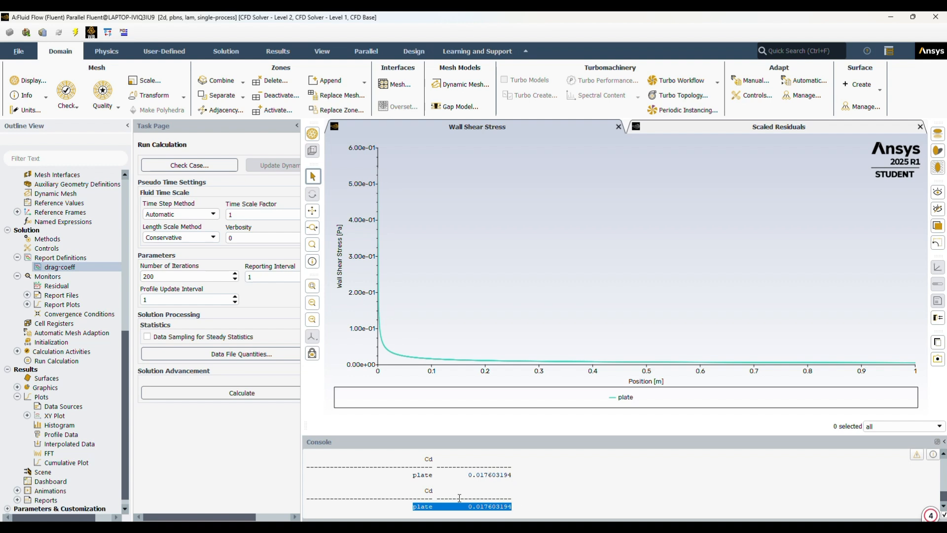
pyautogui.click(439, 506)
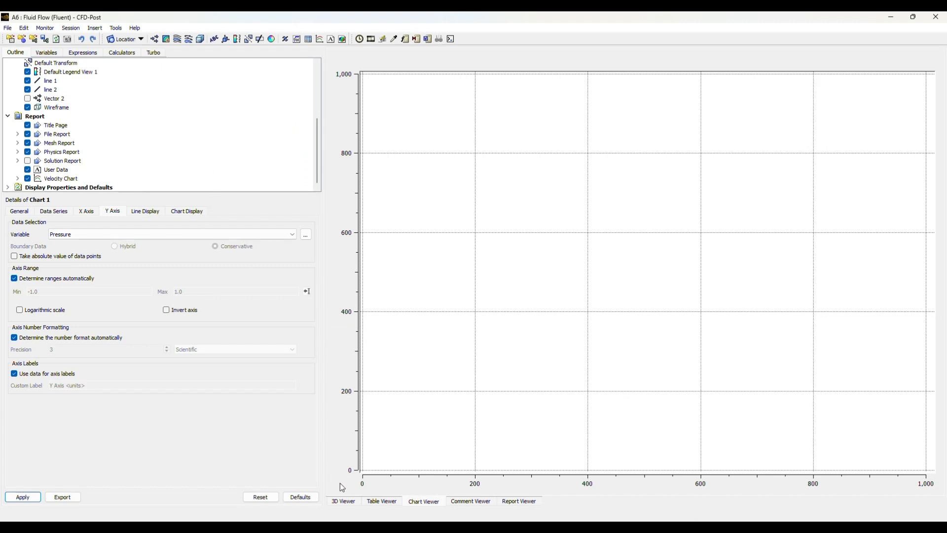
# - Switch to CFD-Post's 3D view, hide Contour 1, and show and hide P contour to review the results and the two lines
pyautogui.click(342, 501)
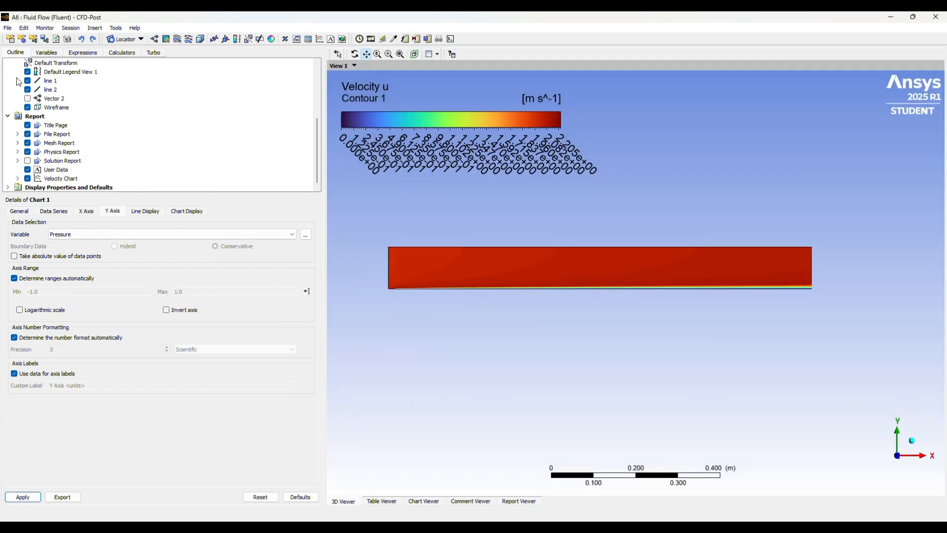
pyautogui.scroll(2, 30, 106)
pyautogui.click(28, 98)
pyautogui.click(28, 108)
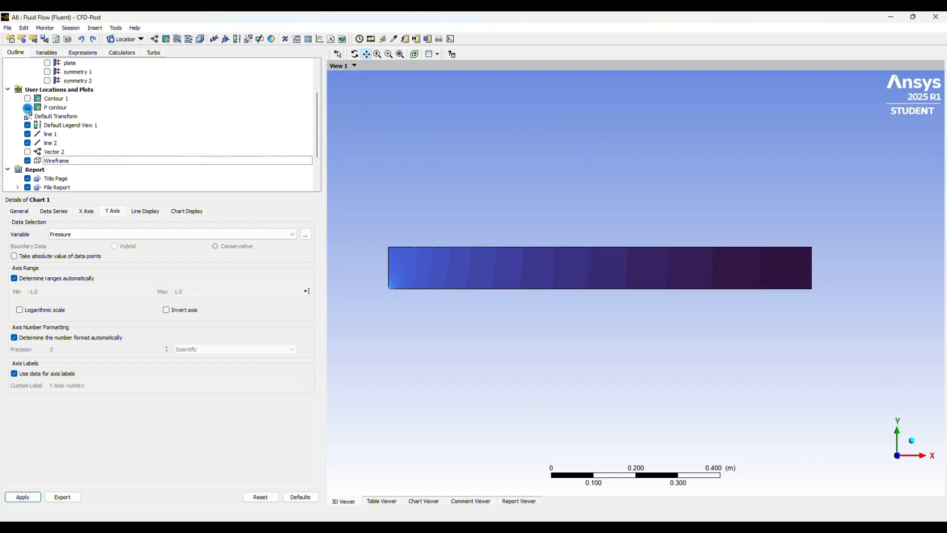
pyautogui.click(28, 108)
# - Open the Velocity Chart from the report objects to review the velocity profiles
pyautogui.scroll(-1, 64, 162)
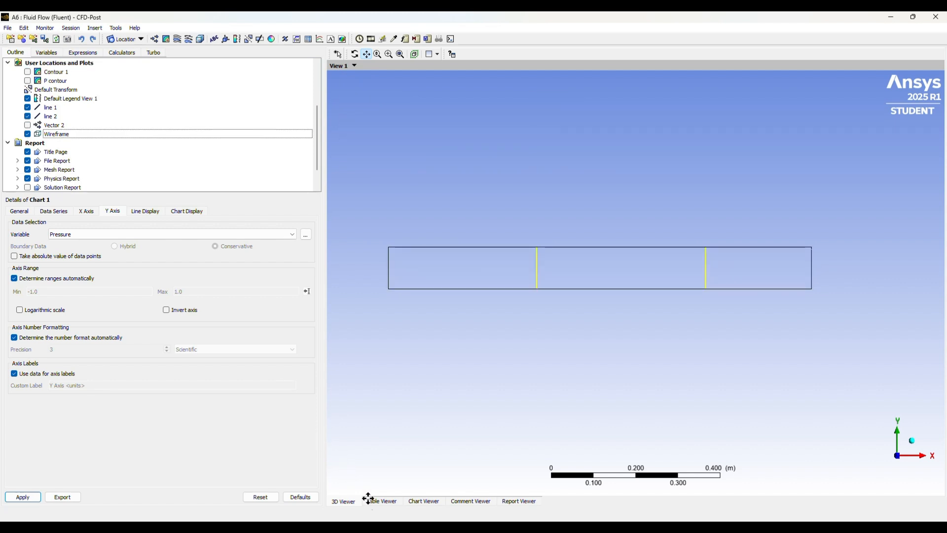
pyautogui.scroll(-1, 59, 147)
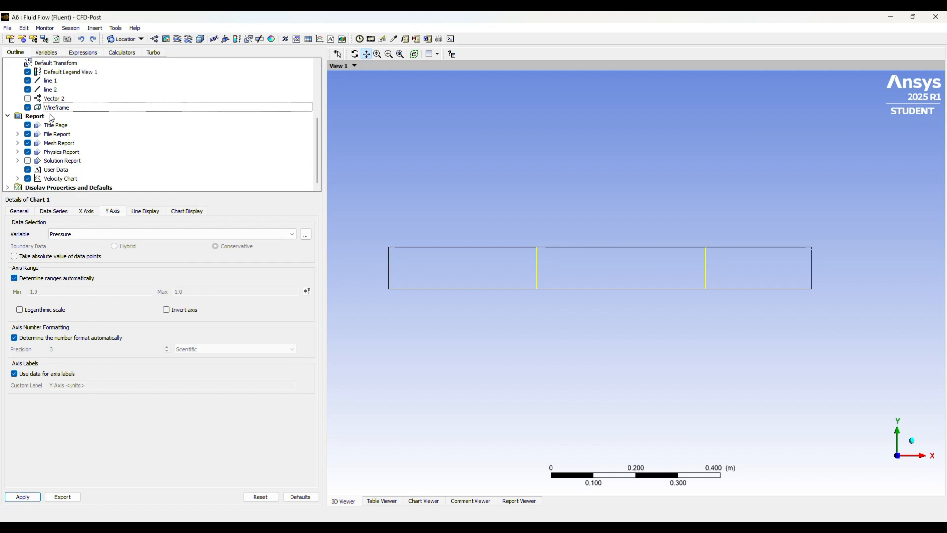
pyautogui.click(57, 179)
pyautogui.doubleClick(58, 179)
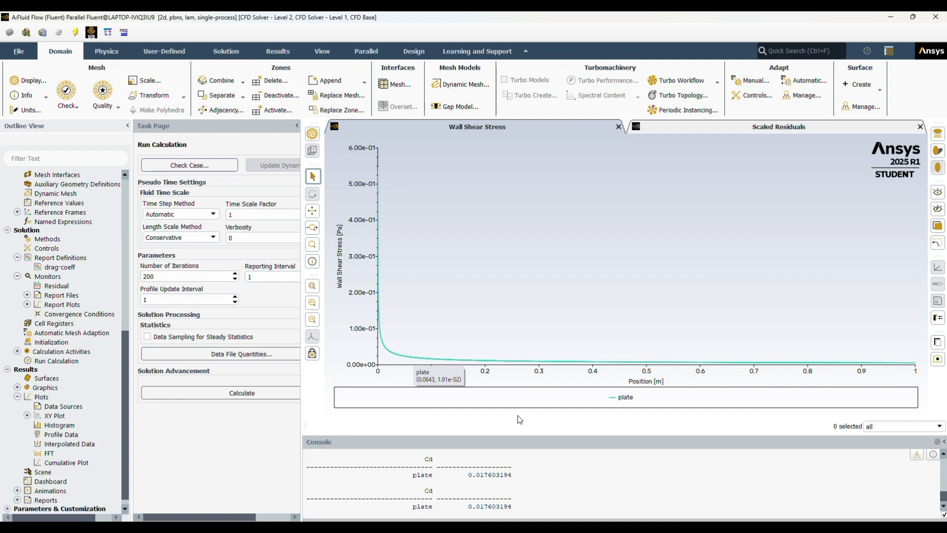
# - Switch back to Fluent and point out the plate's drag coefficient in the console, then clear the text selection
pyautogui.click(408, 512)
pyautogui.moveTo(408, 512); pyautogui.dragTo(476, 499)
pyautogui.click(475, 499)
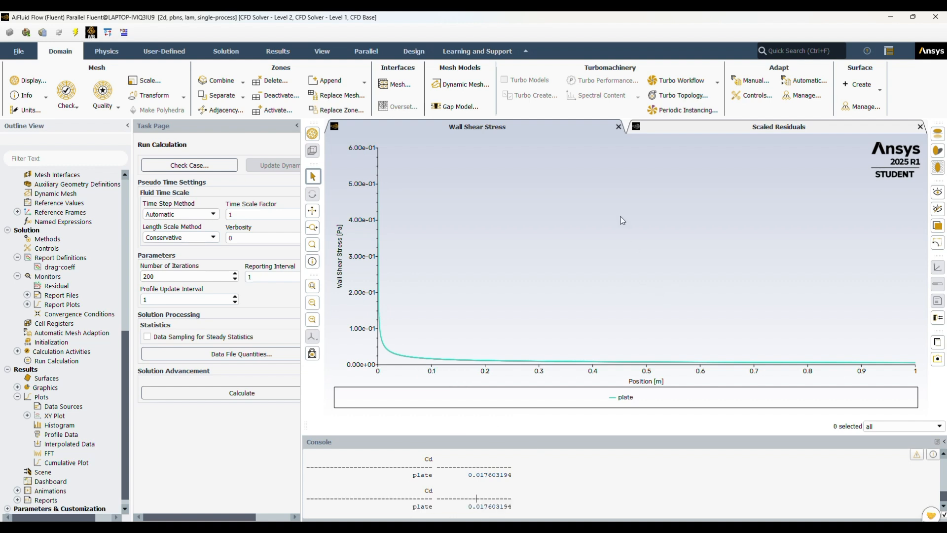